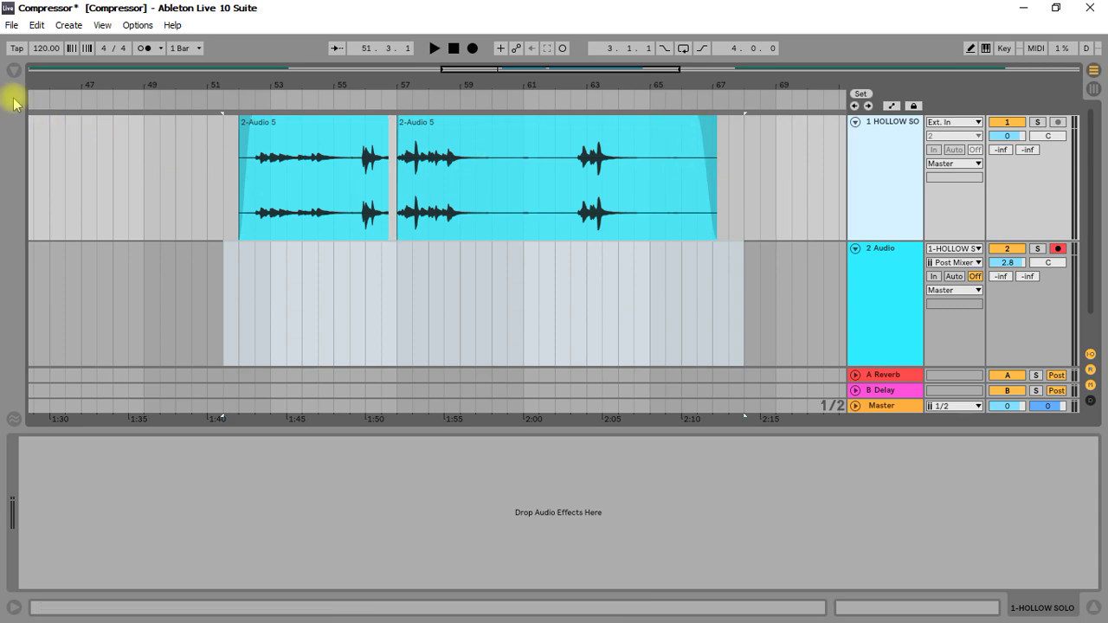
# Add the Compressor audio effect to the HOLLOW SOLO track and turn off its makeup gain.
pyautogui.click(15, 70)
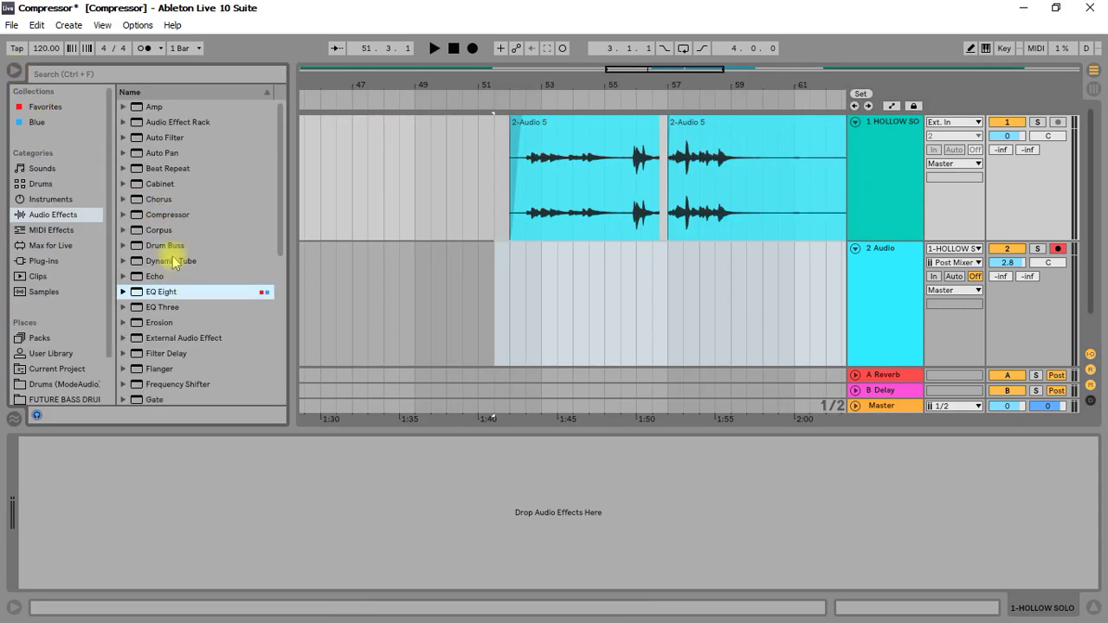
pyautogui.click(172, 216)
pyautogui.click(884, 186)
pyautogui.click(16, 70)
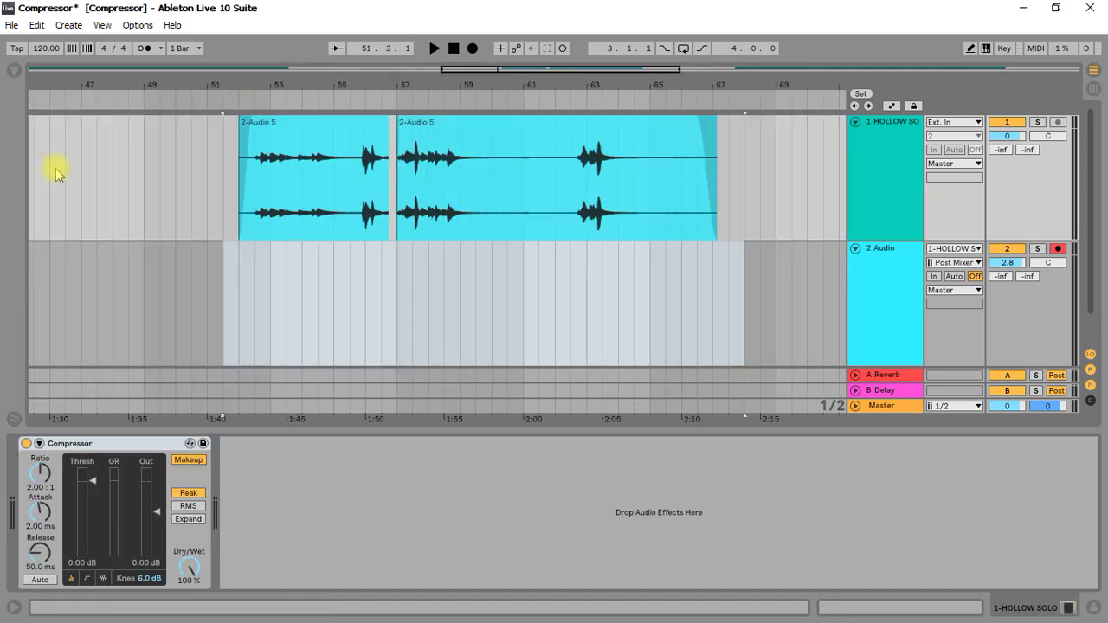
pyautogui.click(187, 460)
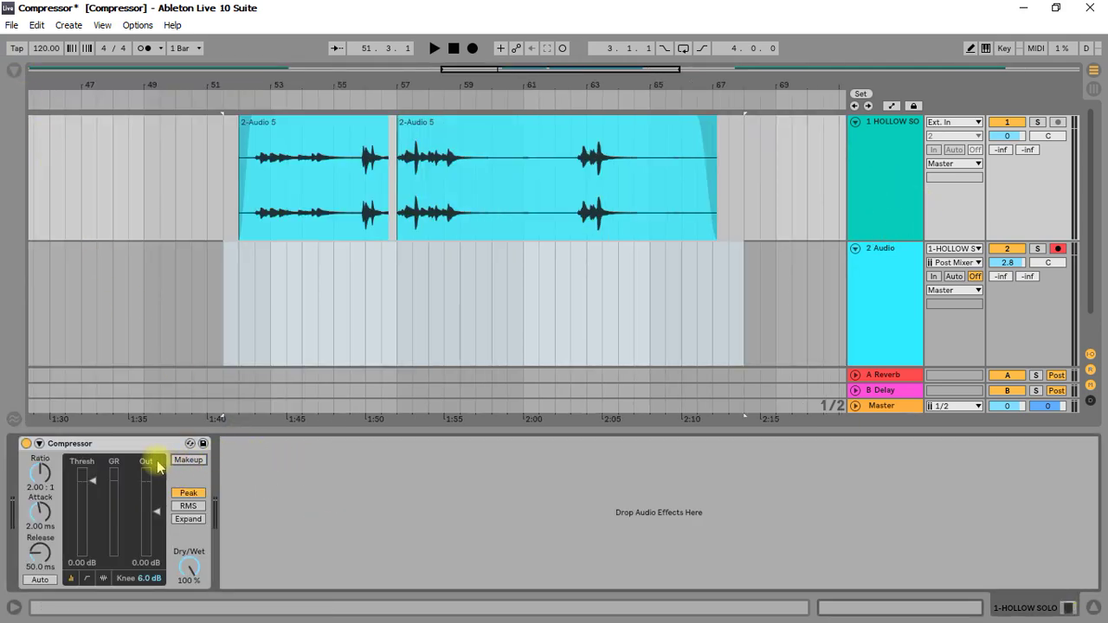
# Select bars 52 to 59 on the 2 Audio track and play that section through the Compressor.
pyautogui.moveTo(249, 249); pyautogui.dragTo(467, 250)
pyautogui.press('space')
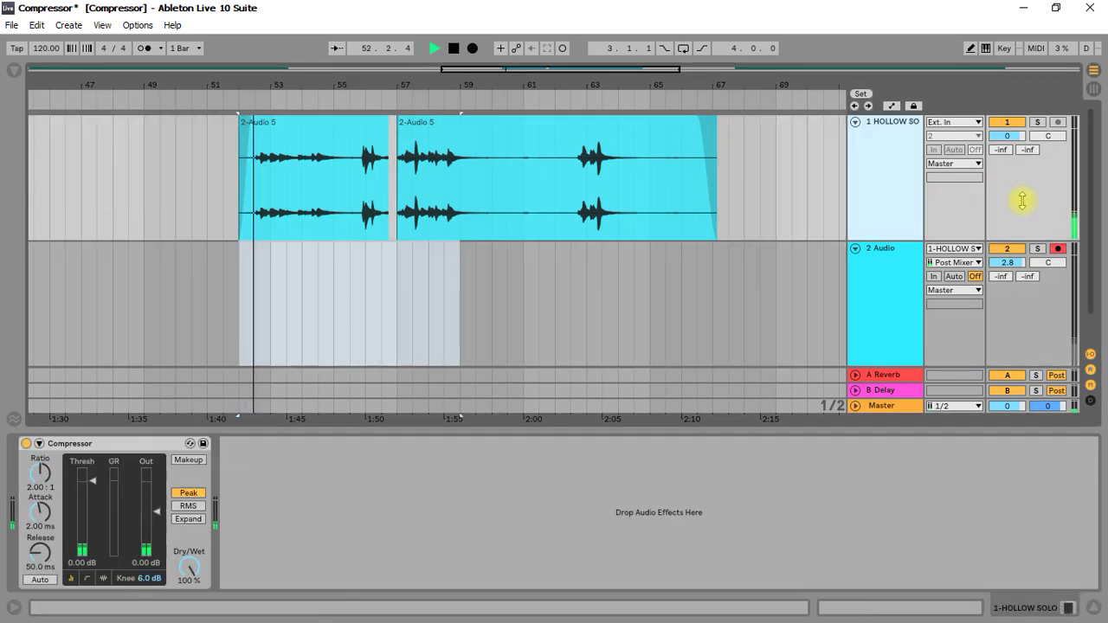
pyautogui.press('space')
# Raise the Compressor's output gain to 13.5 dB.
pyautogui.click(124, 445)
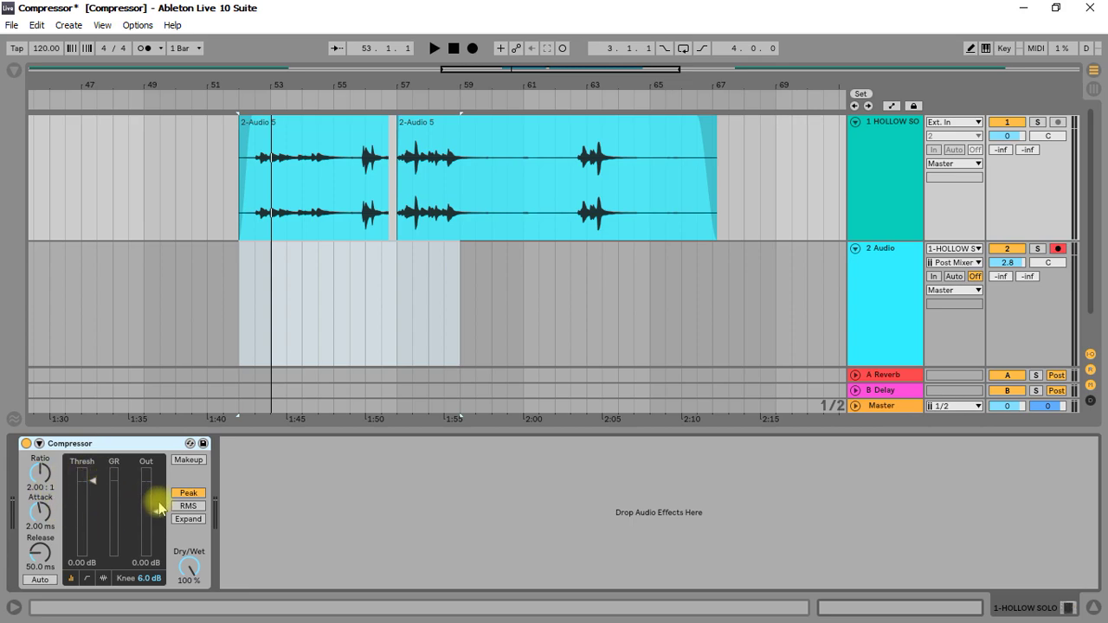
pyautogui.moveTo(159, 509); pyautogui.dragTo(158, 511)
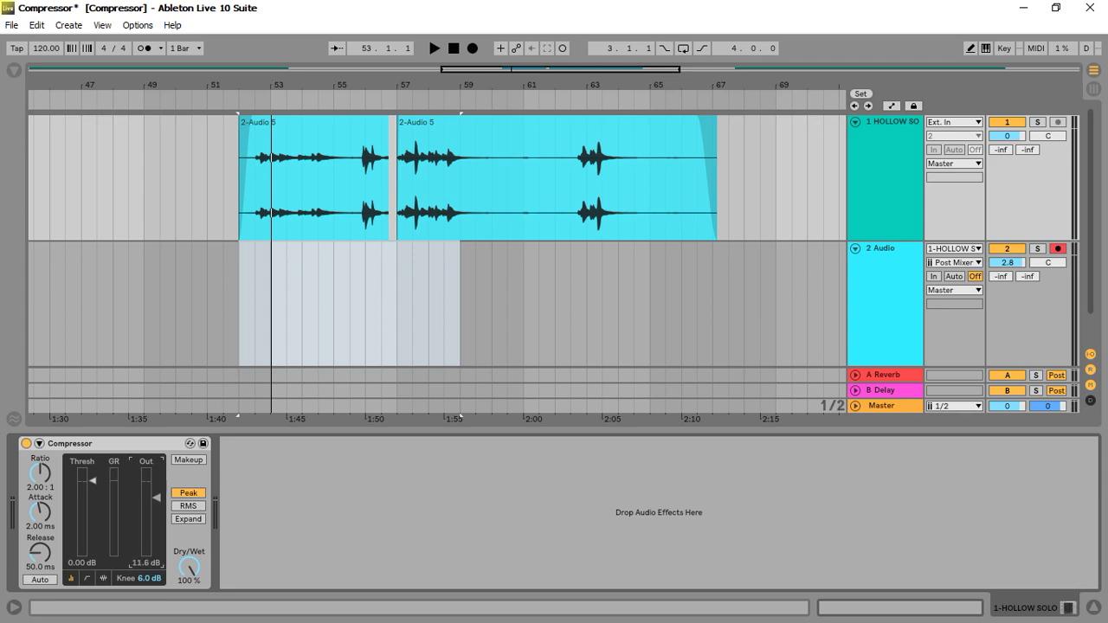
pyautogui.moveTo(158, 507); pyautogui.dragTo(156, 517)
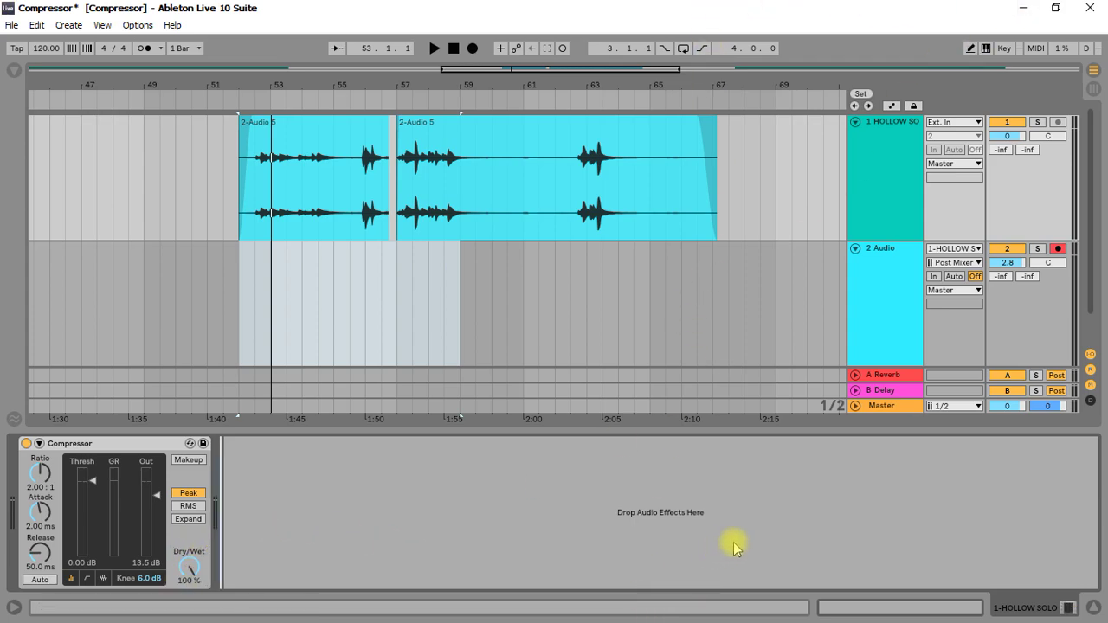
# Switch to Chrome and examine the controls in the Sweetwater compressor/limiter image among the audio compressor results.
pyautogui.press('super')
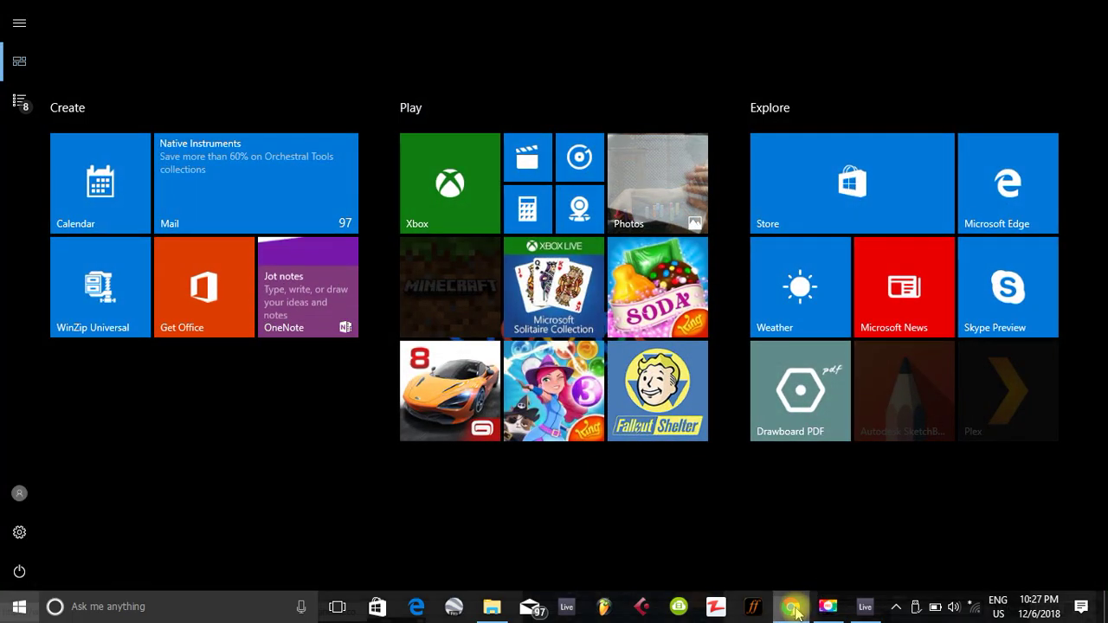
pyautogui.click(790, 607)
pyautogui.scroll(5, 458, 390)
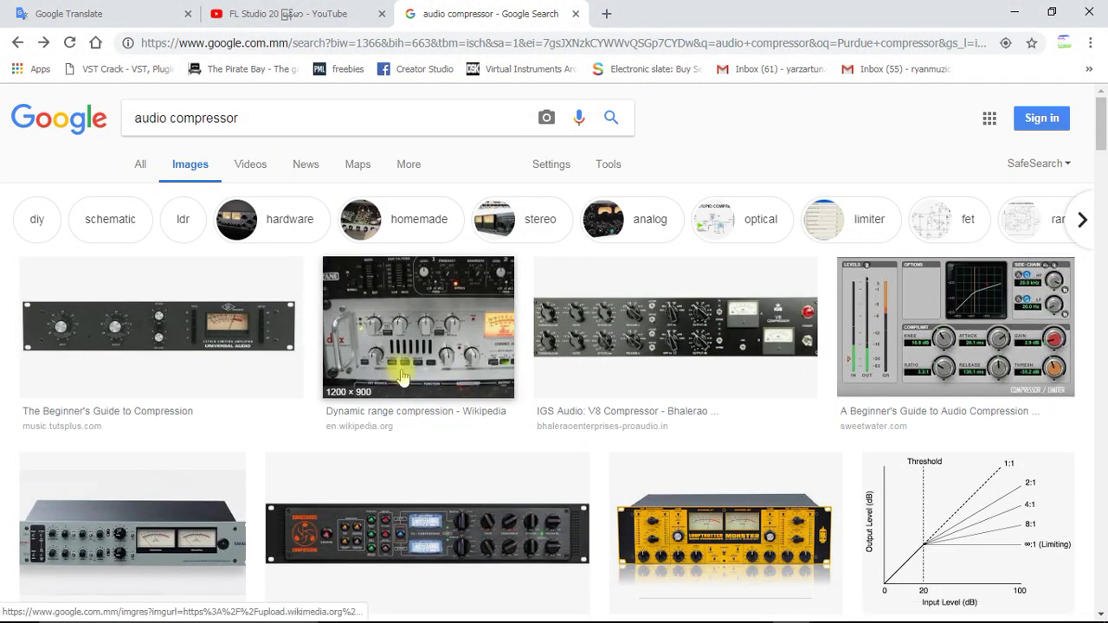
pyautogui.click(953, 320)
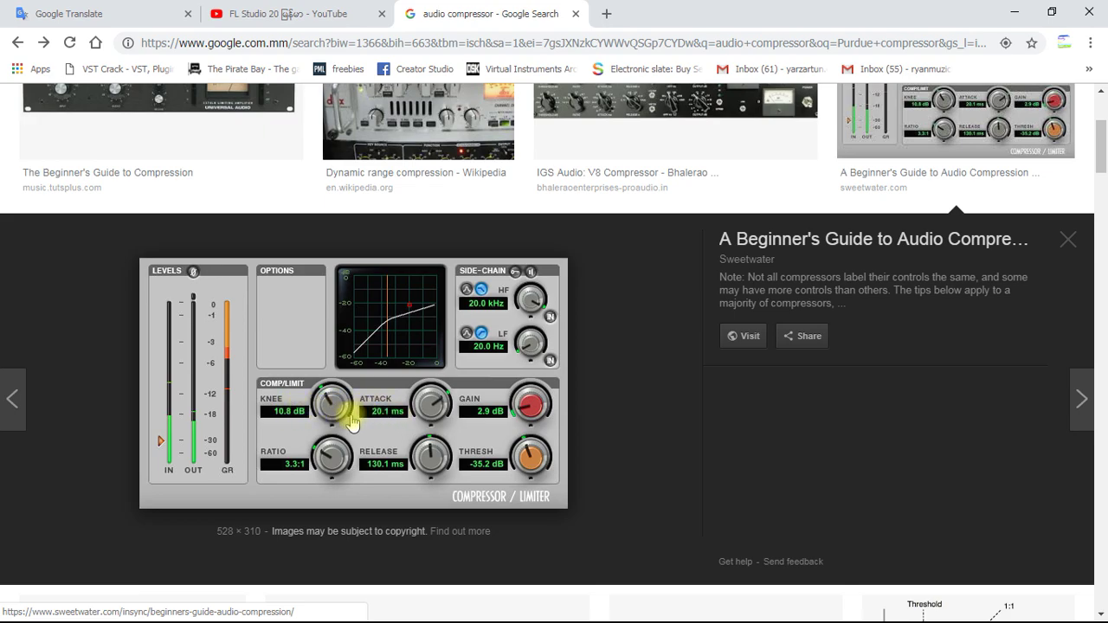
pyautogui.scroll(3, 632, 392)
pyautogui.scroll(-4, 646, 389)
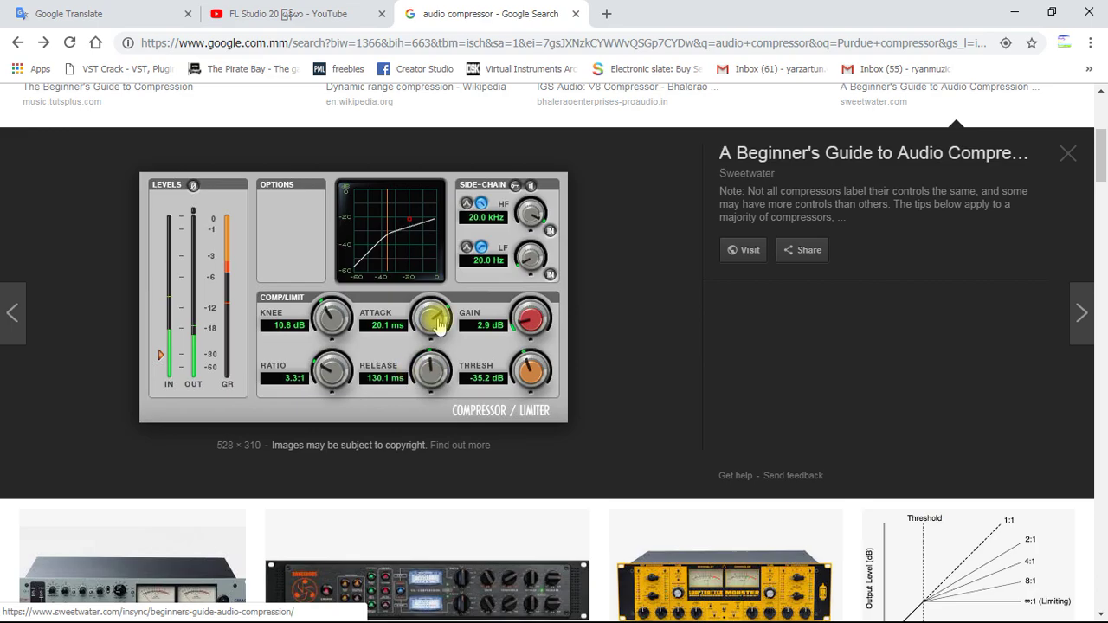
pyautogui.scroll(-5, 508, 333)
pyautogui.scroll(4, 511, 339)
# Open the 4SoundEngineers "Audio compression overview" image further down the results and examine its compressor layout.
pyautogui.scroll(-12, 511, 339)
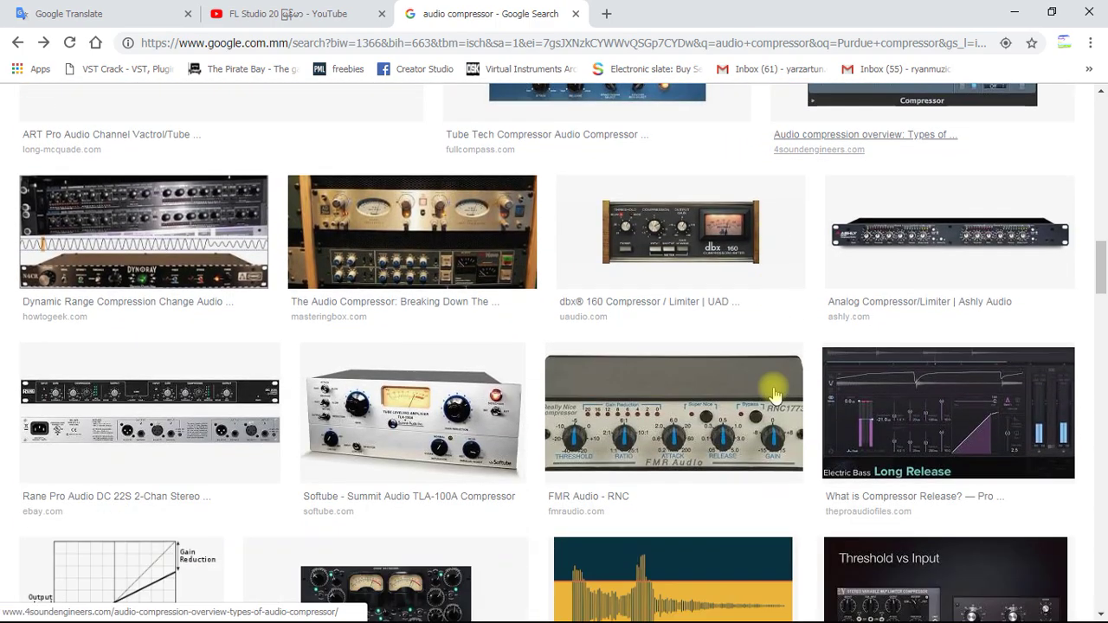
pyautogui.scroll(4, 776, 394)
pyautogui.click(914, 374)
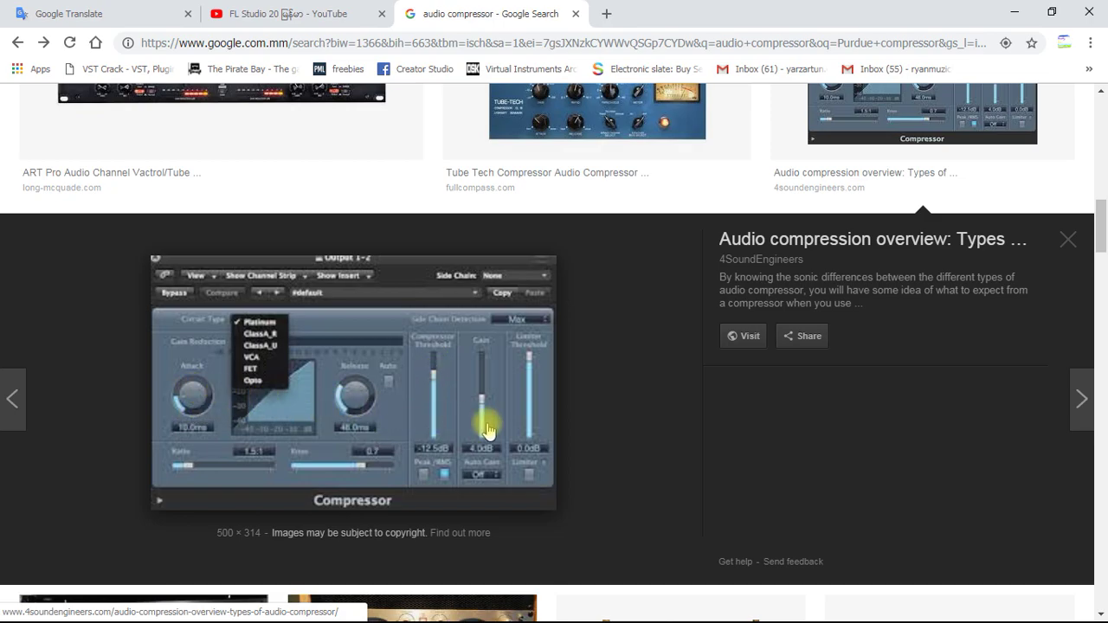
pyautogui.scroll(5, 576, 421)
pyautogui.scroll(7, 579, 422)
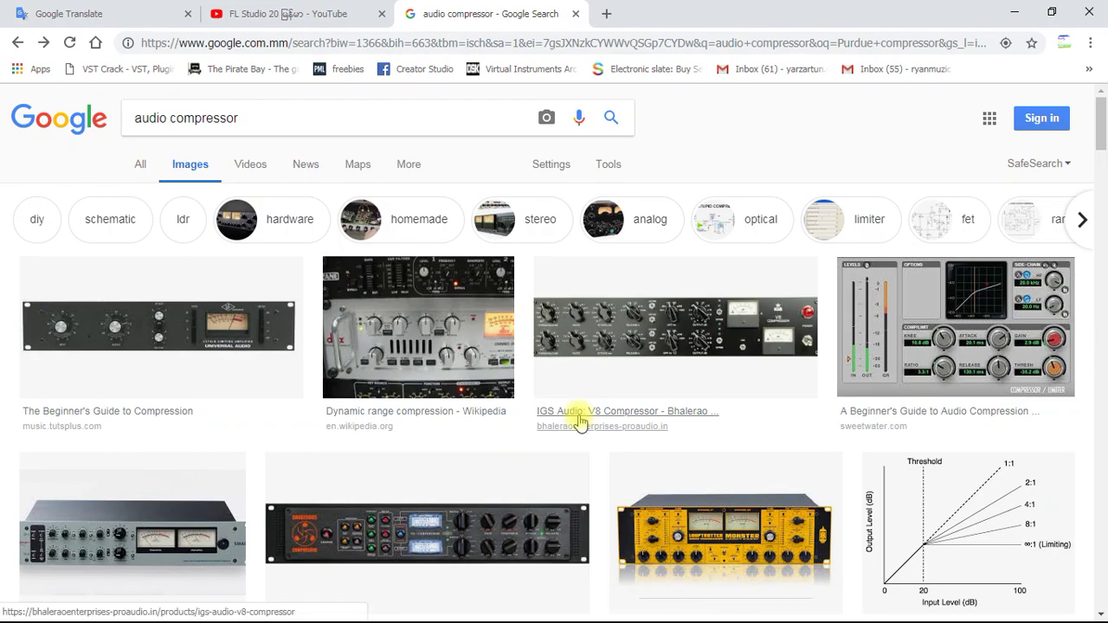
# Browse the remaining audio compressor image results to compare different hardware and plug-in designs.
pyautogui.scroll(-8, 580, 420)
pyautogui.scroll(-3, 611, 416)
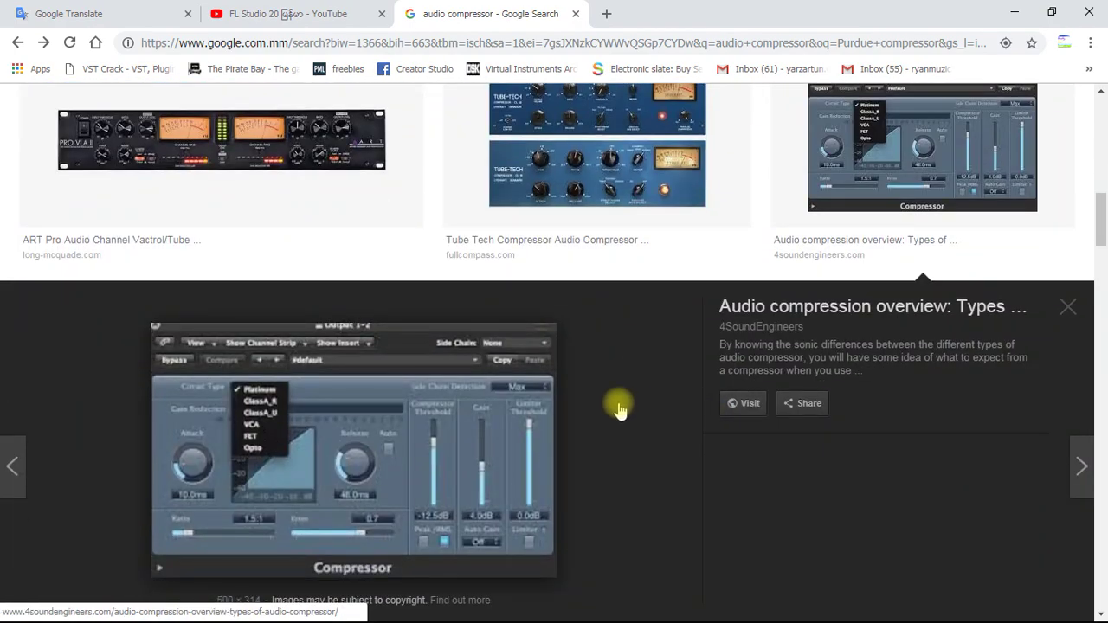
pyautogui.scroll(-3, 620, 412)
pyautogui.scroll(-3, 620, 411)
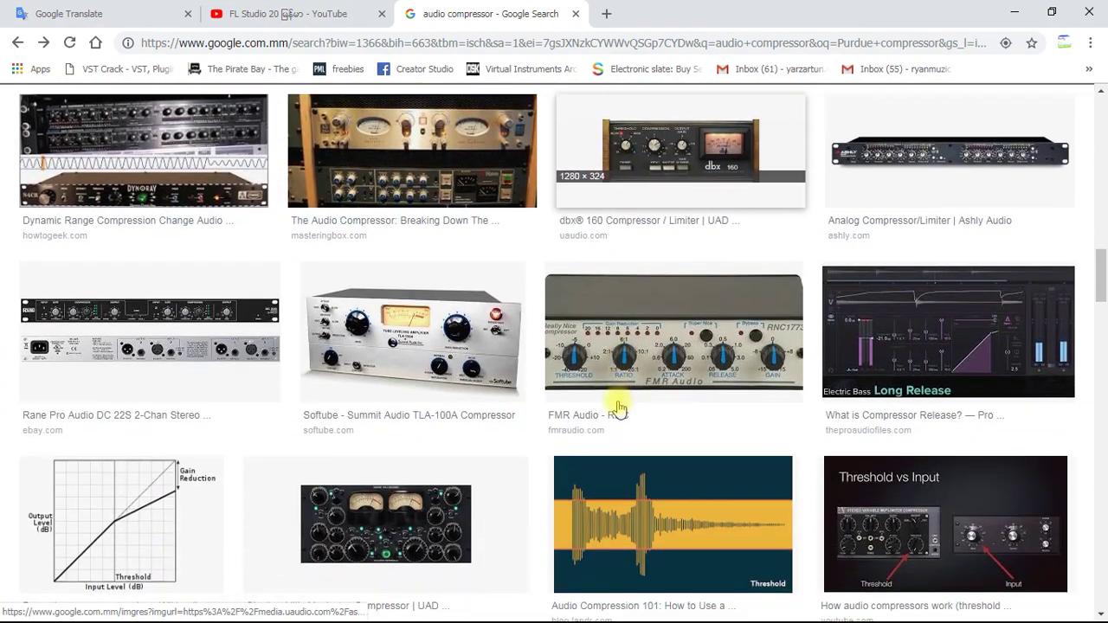
pyautogui.scroll(-2, 620, 408)
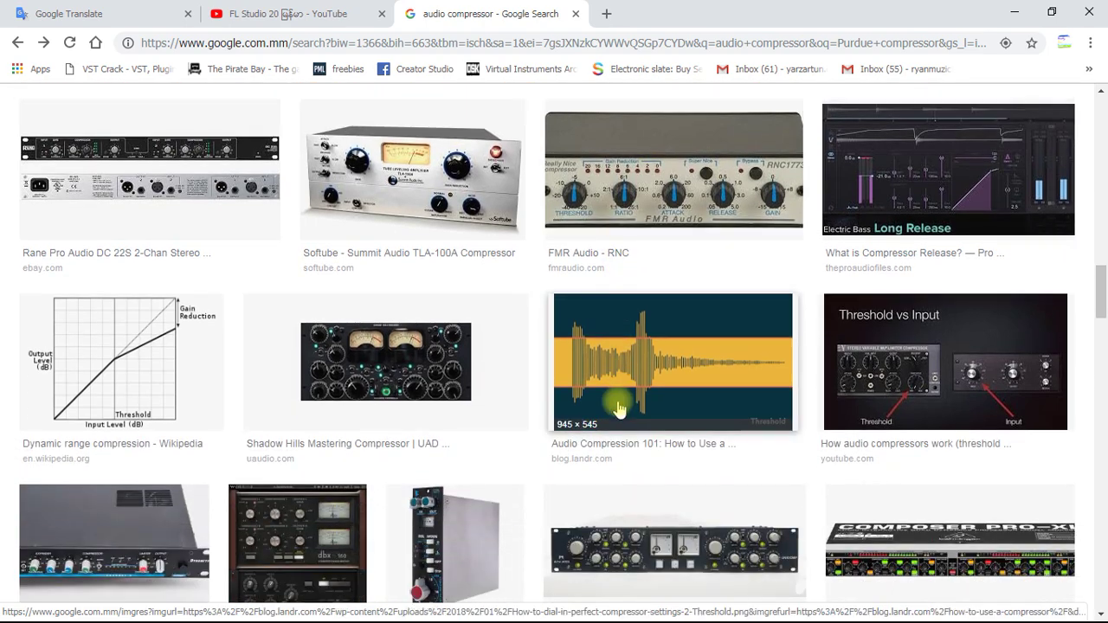
pyautogui.scroll(-3, 620, 410)
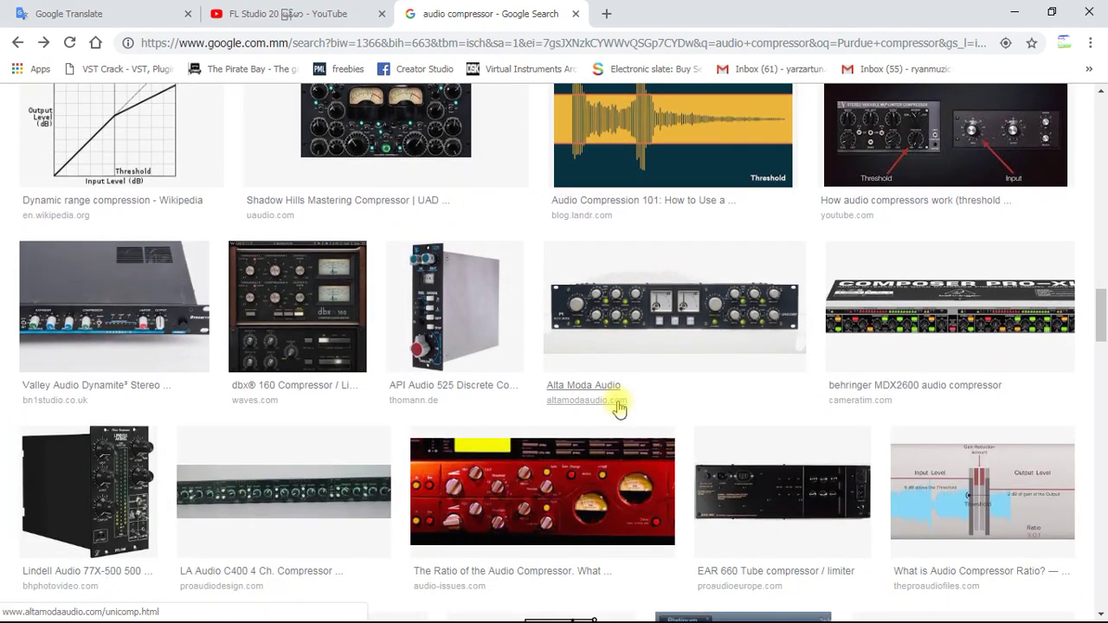
pyautogui.scroll(-3, 620, 409)
pyautogui.scroll(-5, 620, 409)
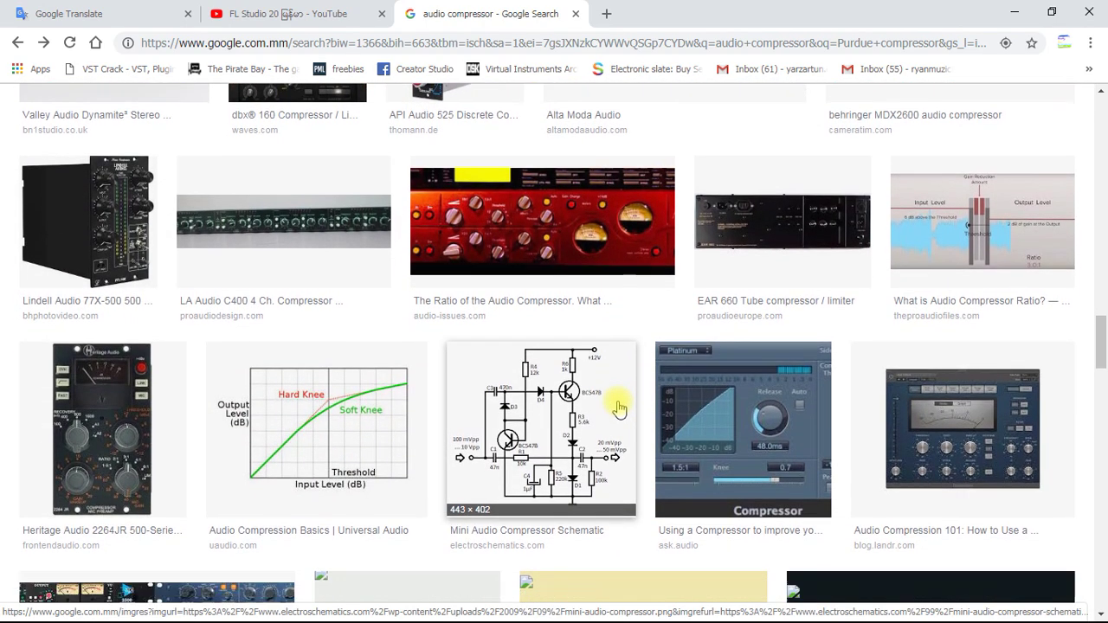
pyautogui.scroll(20, 620, 407)
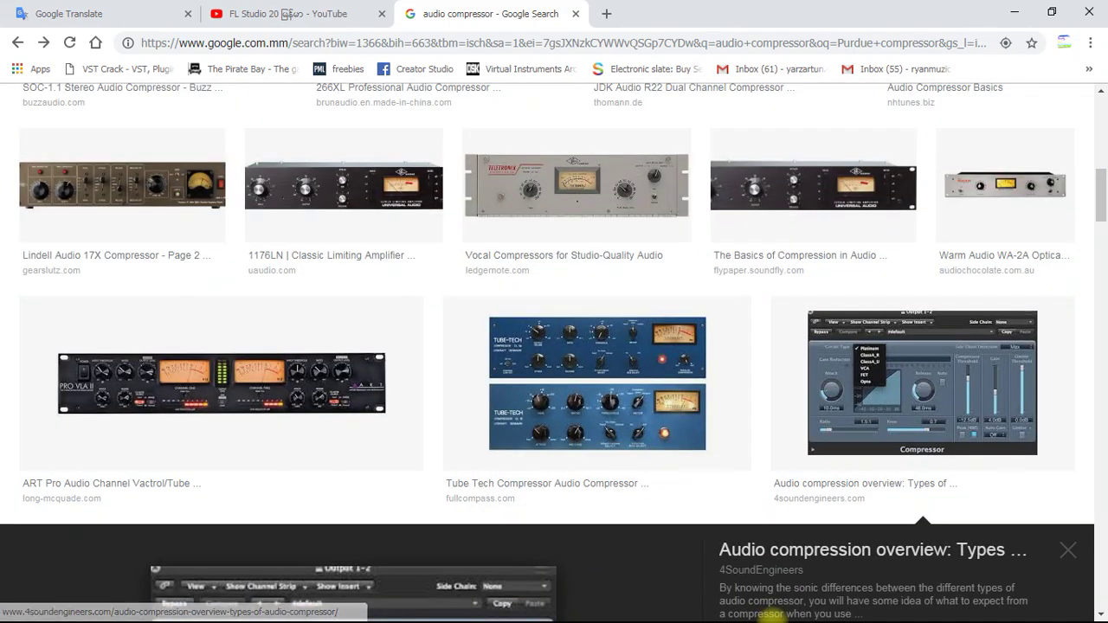
# Switch back to Ableton Live and place the insert marker at 52.2.1 on the 2 Audio track.
pyautogui.press('super')
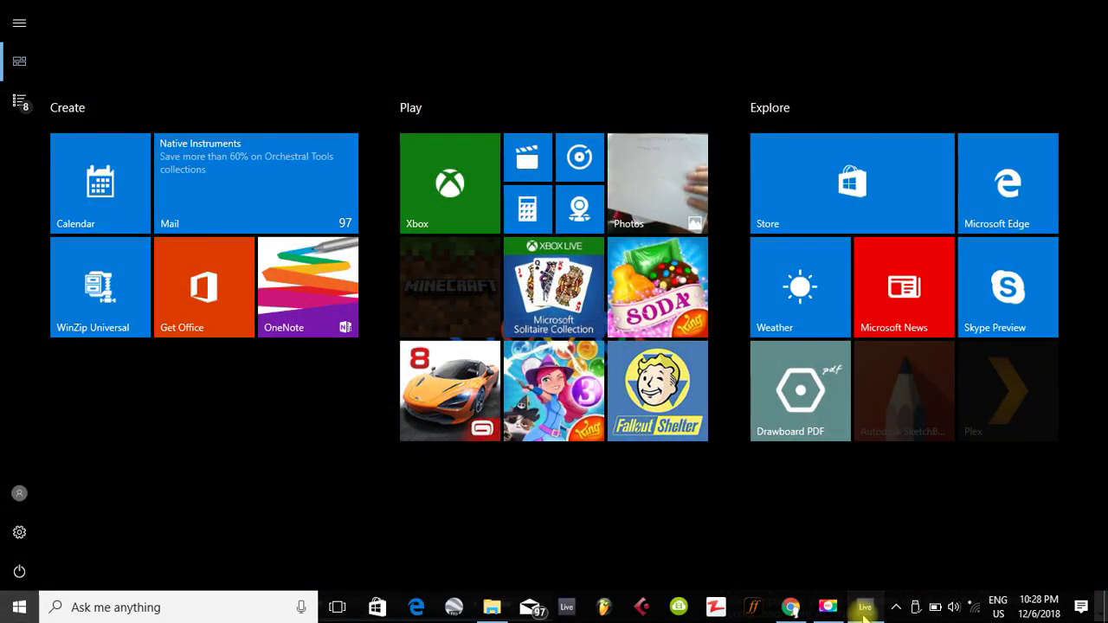
pyautogui.click(863, 607)
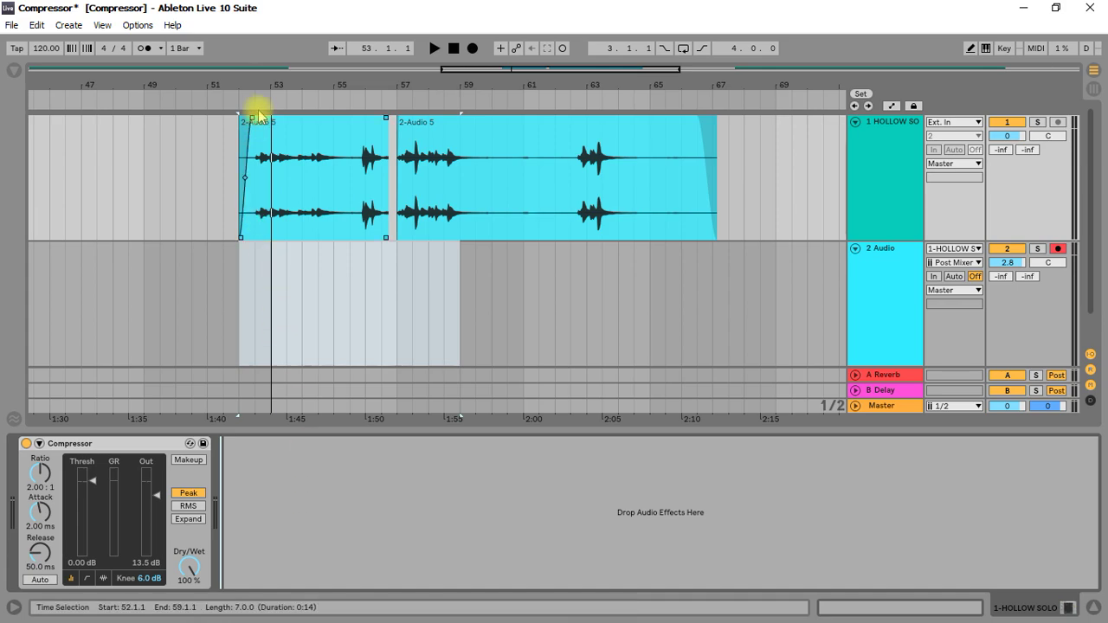
pyautogui.moveTo(251, 85); pyautogui.dragTo(258, 112)
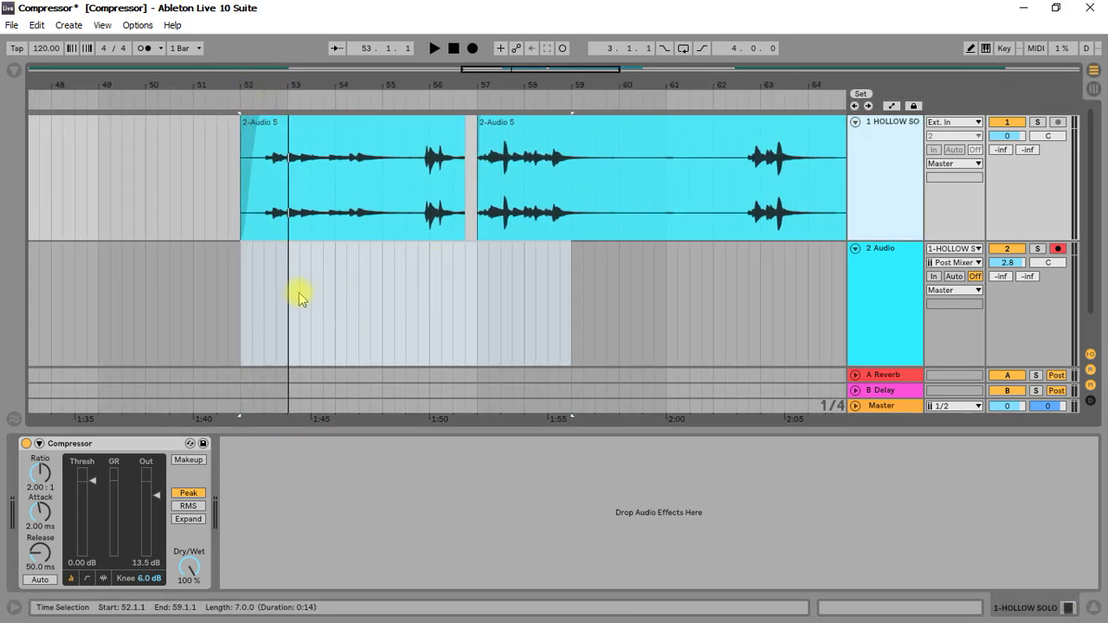
pyautogui.click(252, 293)
# Increase the height of the HOLLOW SOLO track so its two audio clips show larger waveforms.
pyautogui.moveTo(264, 84); pyautogui.dragTo(264, 52)
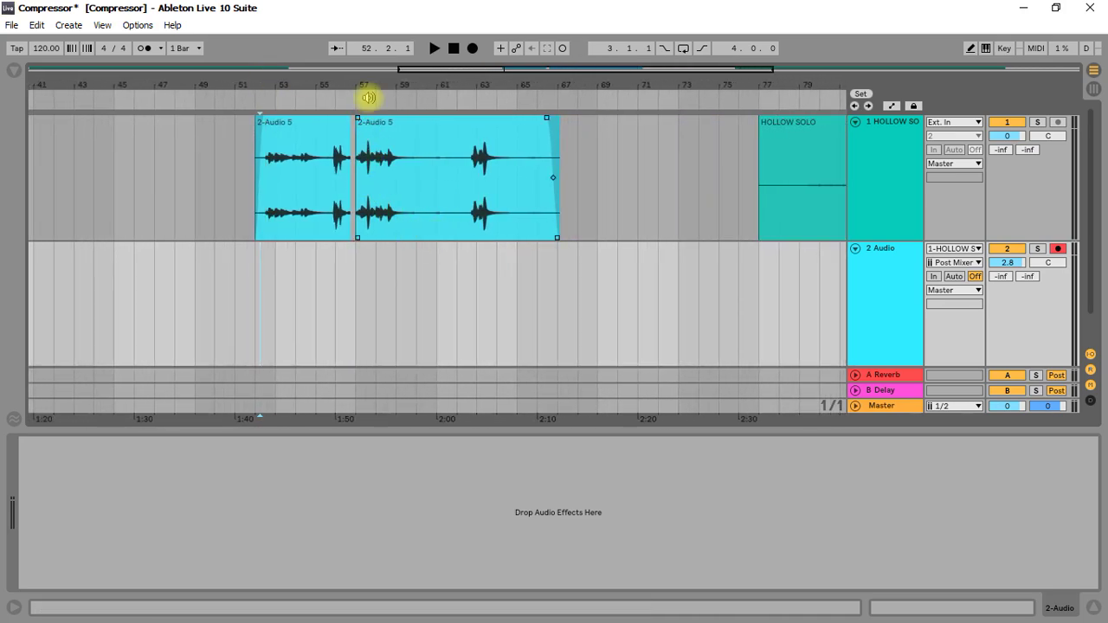
pyautogui.moveTo(367, 83); pyautogui.dragTo(414, 80)
pyautogui.click(231, 185)
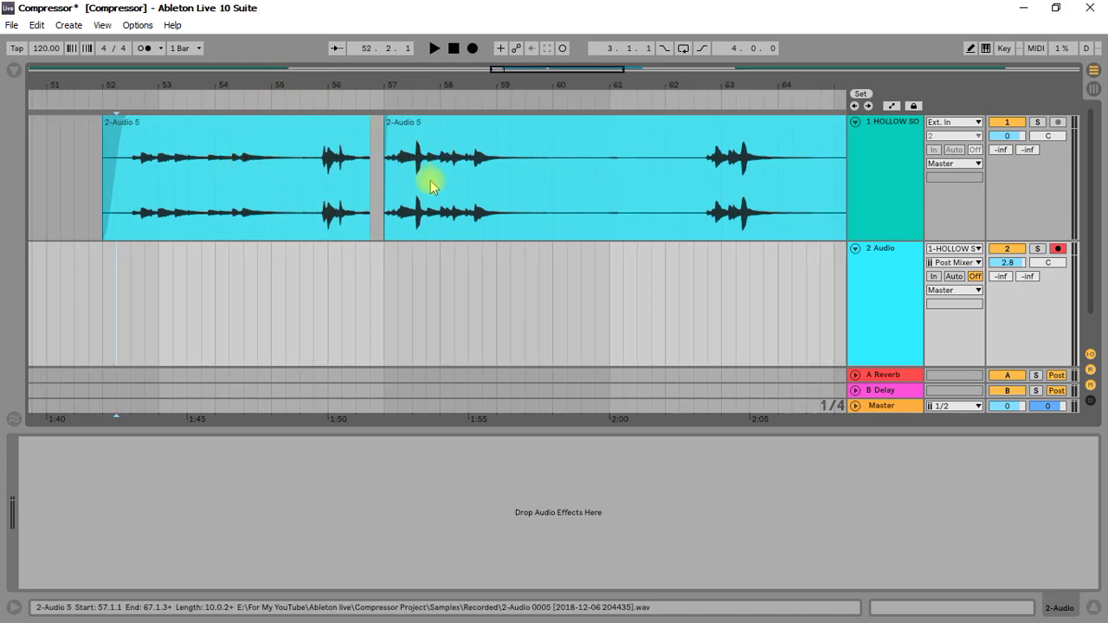
pyautogui.moveTo(903, 241); pyautogui.dragTo(906, 261)
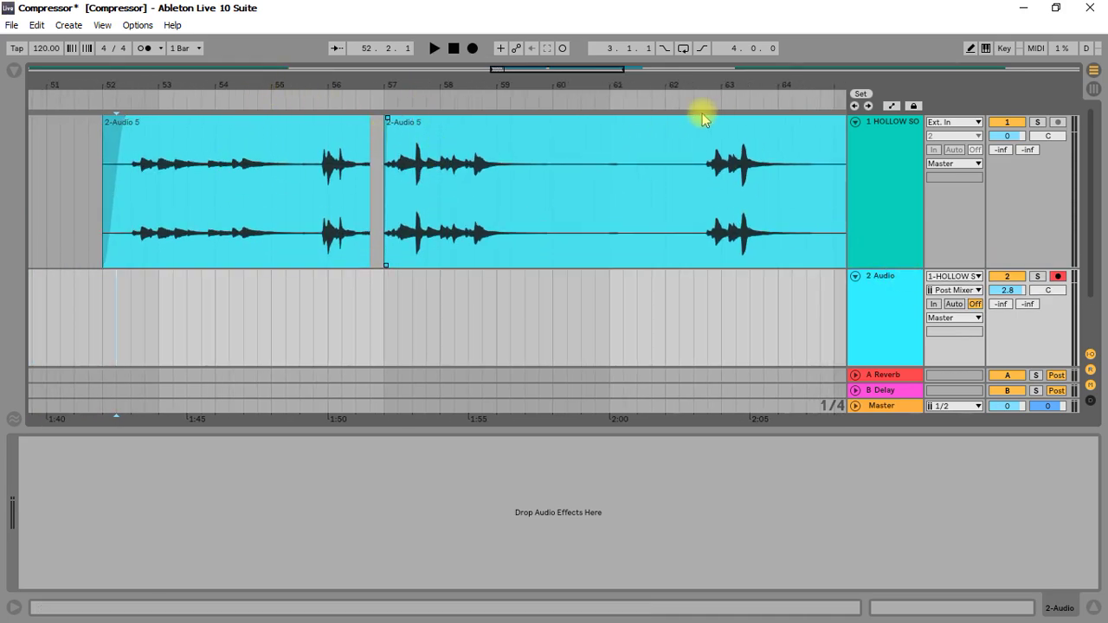
# Examine the loud peaks and quiet passages in the waveforms around bars 56 and 57 of the solo.
pyautogui.moveTo(431, 84); pyautogui.dragTo(420, 105)
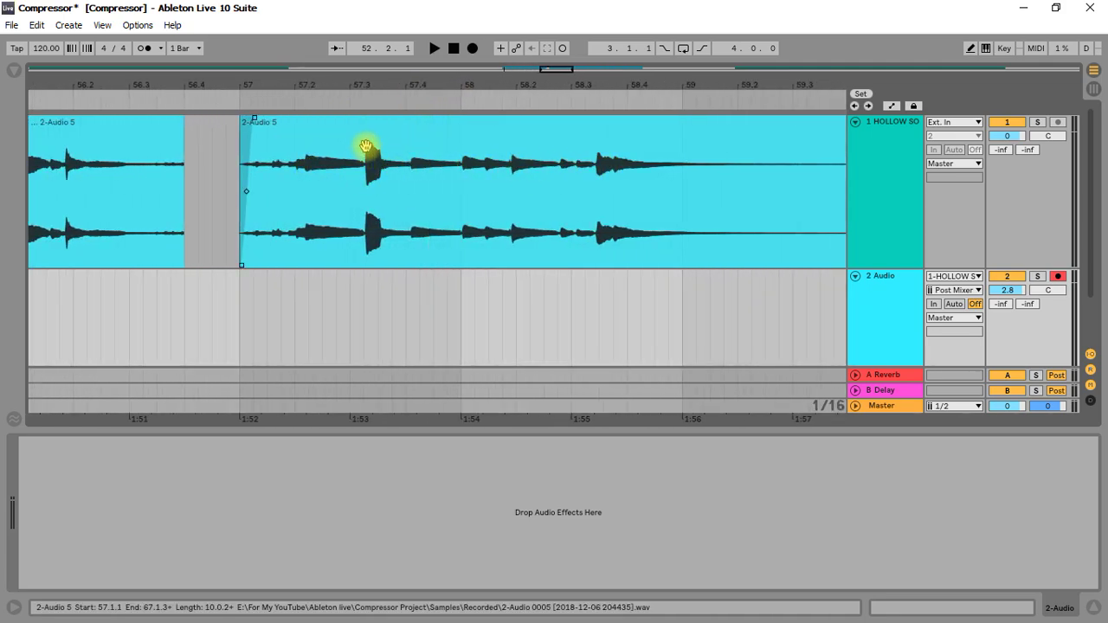
pyautogui.moveTo(380, 83); pyautogui.dragTo(446, 108)
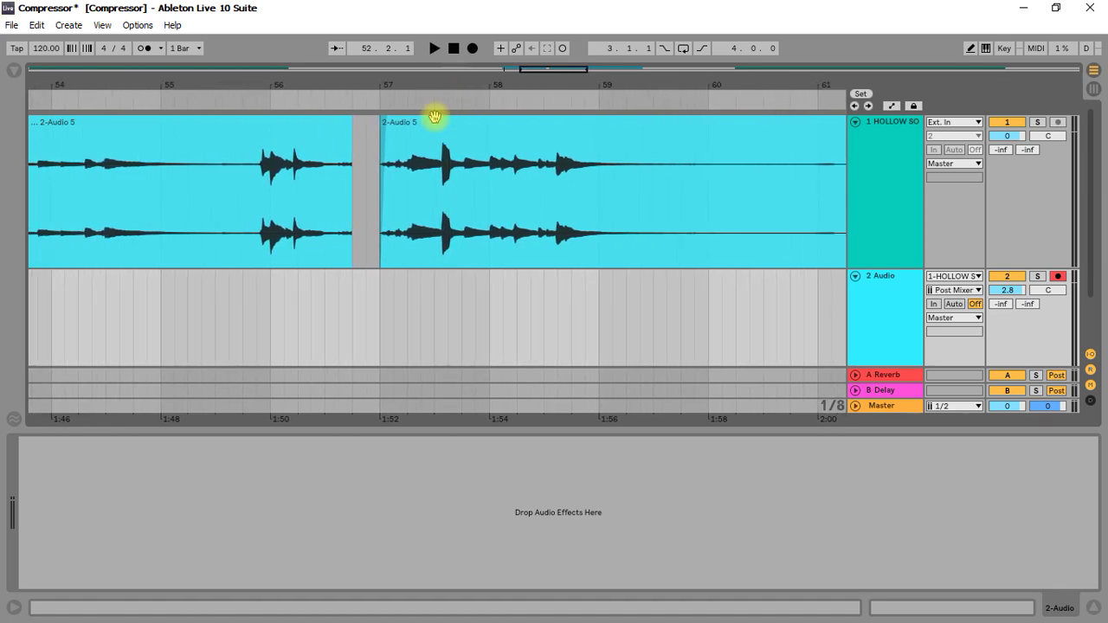
pyautogui.moveTo(298, 87)
pyautogui.mouseDown()
pyautogui.moveTo(297, 101)
pyautogui.moveTo(292, 92)
pyautogui.mouseUp()
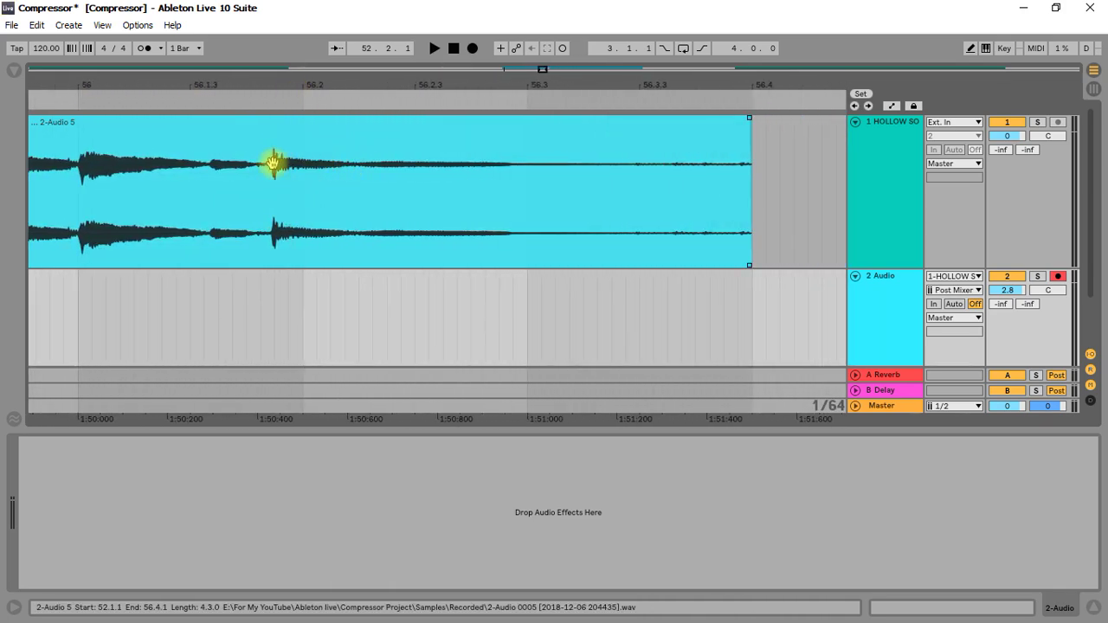
pyautogui.moveTo(275, 85); pyautogui.dragTo(265, 131)
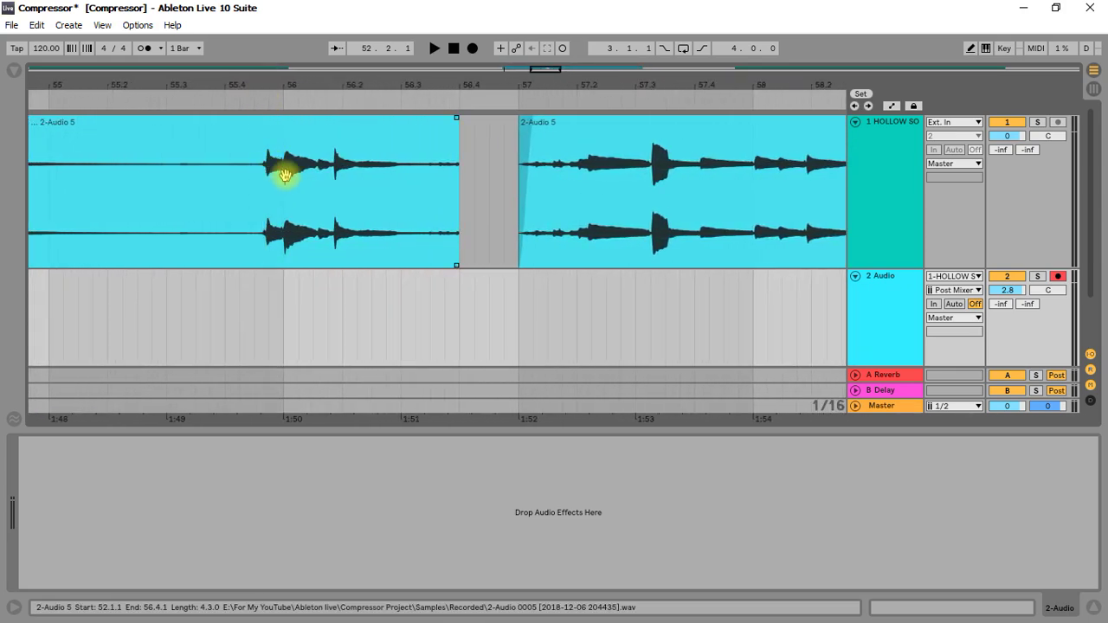
pyautogui.moveTo(259, 81); pyautogui.dragTo(162, 84)
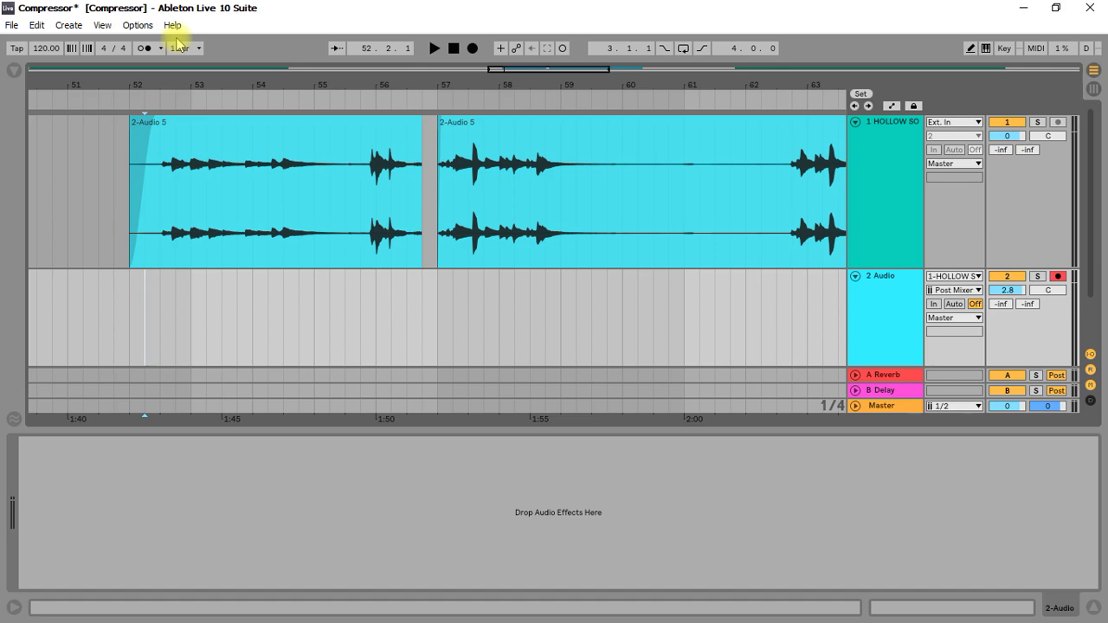
pyautogui.moveTo(383, 82); pyautogui.dragTo(383, 109)
pyautogui.moveTo(132, 84); pyautogui.dragTo(154, 75)
# Play the HOLLOW SOLO track from 52.2.1 and lower its Compressor's output gain to 8.92 dB.
pyautogui.click(1011, 202)
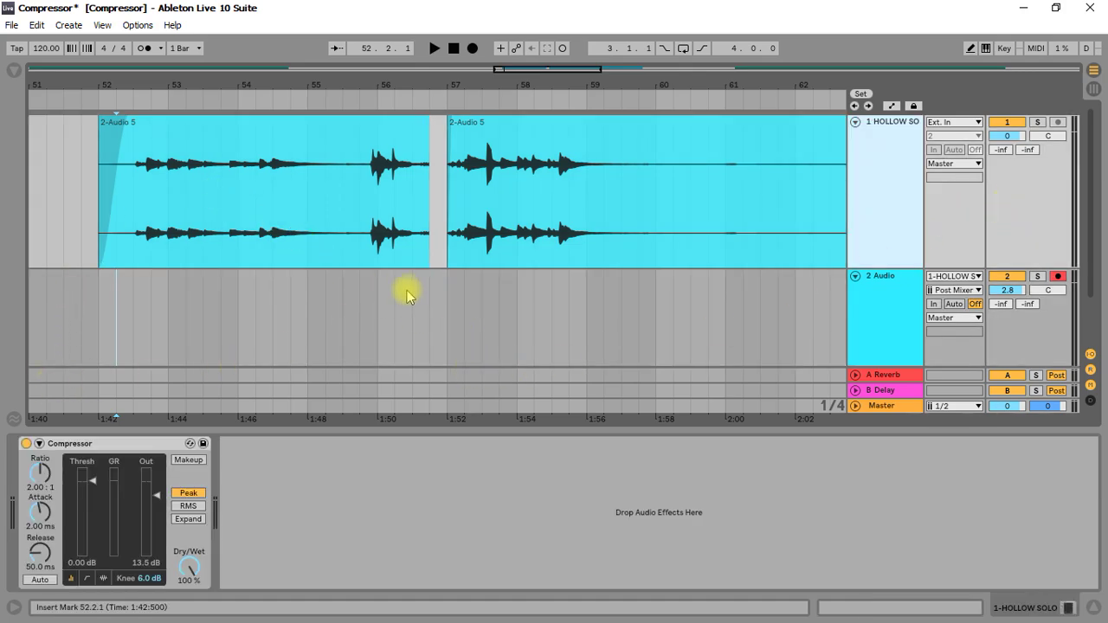
pyautogui.press('space')
pyautogui.moveTo(104, 90); pyautogui.dragTo(237, 110)
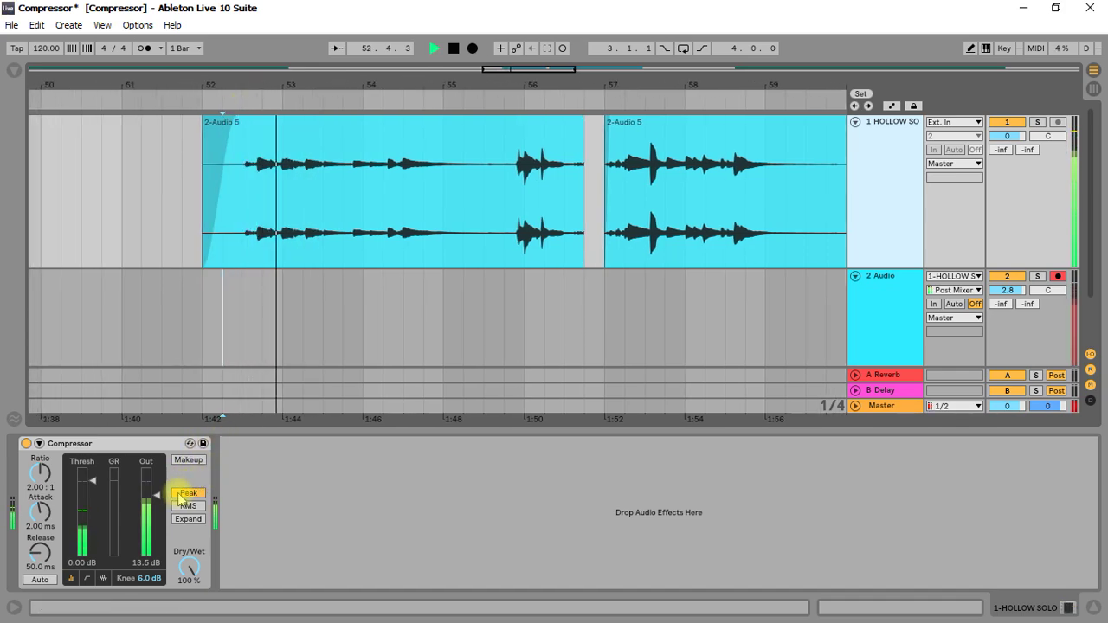
pyautogui.click(232, 404)
pyautogui.press('space')
pyautogui.press('space')
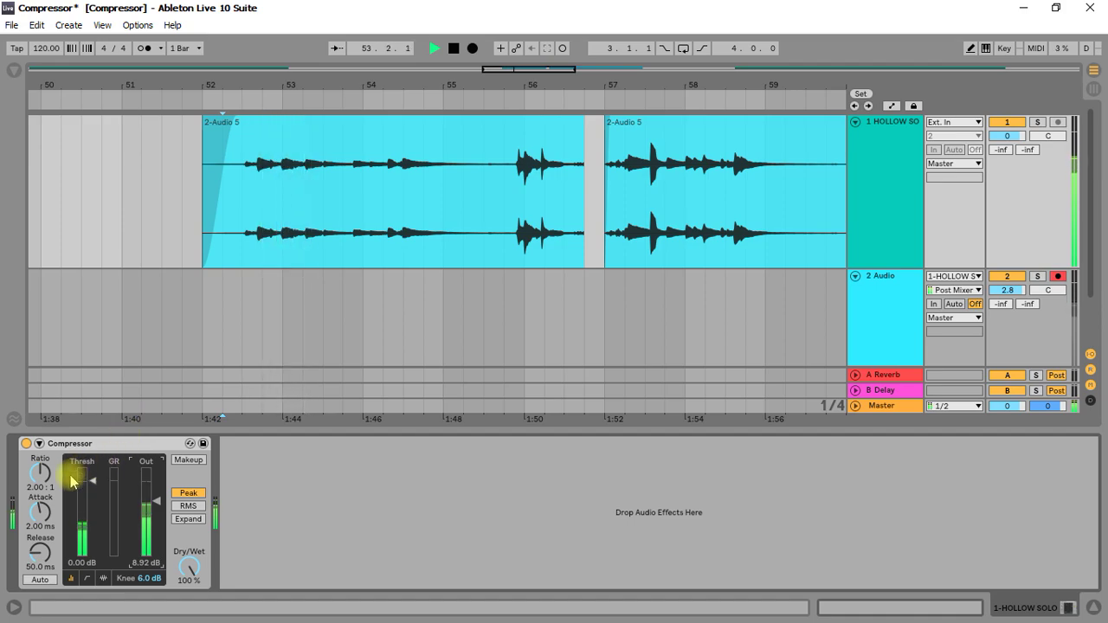
pyautogui.press('space')
# Set the Compressor's ratio to 2.63:1 and its threshold to -2.44 dB, and play the start of the solo from 52.2.1.
pyautogui.moveTo(202, 91); pyautogui.dragTo(260, 107)
pyautogui.moveTo(39, 479); pyautogui.dragTo(39, 461)
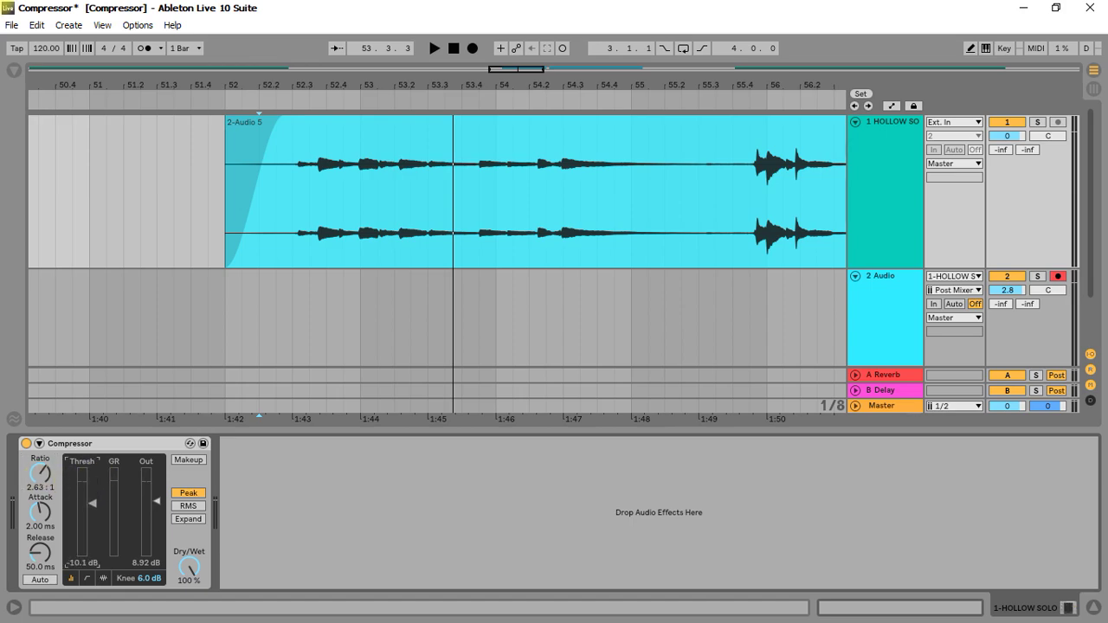
pyautogui.moveTo(92, 502); pyautogui.dragTo(92, 486)
pyautogui.press('space')
pyautogui.press('space')
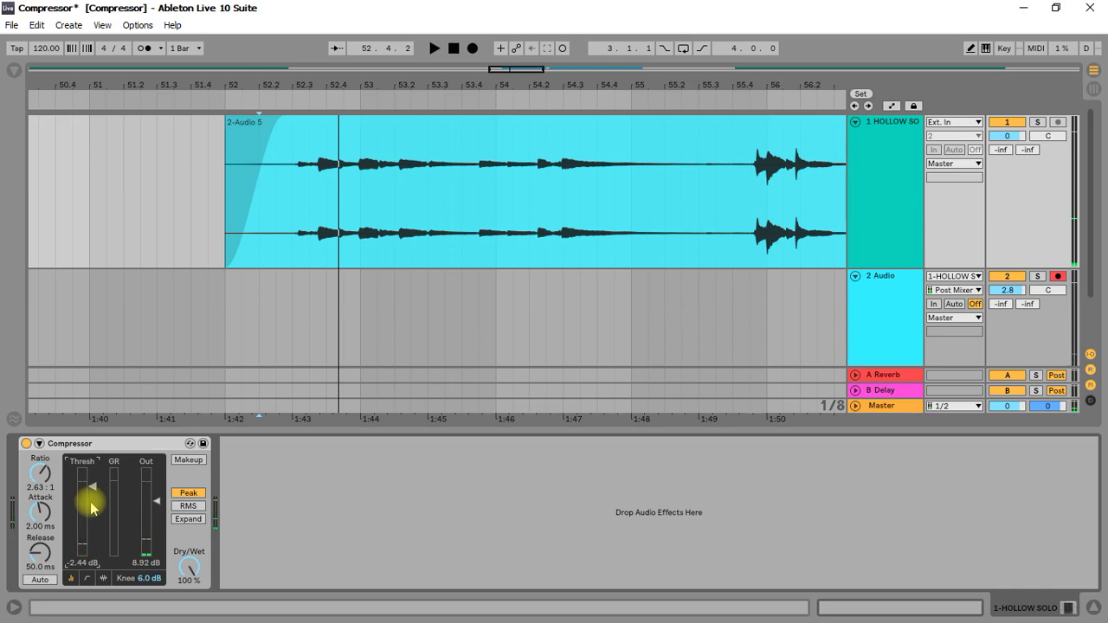
pyautogui.press('space')
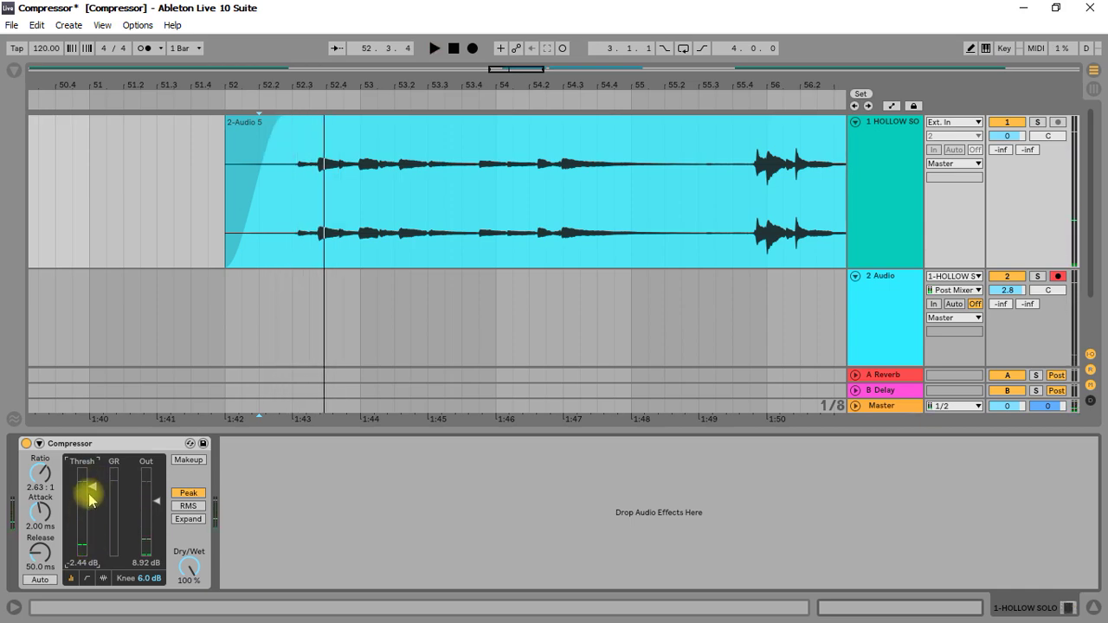
# Lower the Compressor's threshold to -20.1 dB and set its ratio to 3.50:1.
pyautogui.moveTo(94, 486)
pyautogui.mouseDown()
pyautogui.moveTo(93, 520)
pyautogui.moveTo(92, 498)
pyautogui.mouseUp()
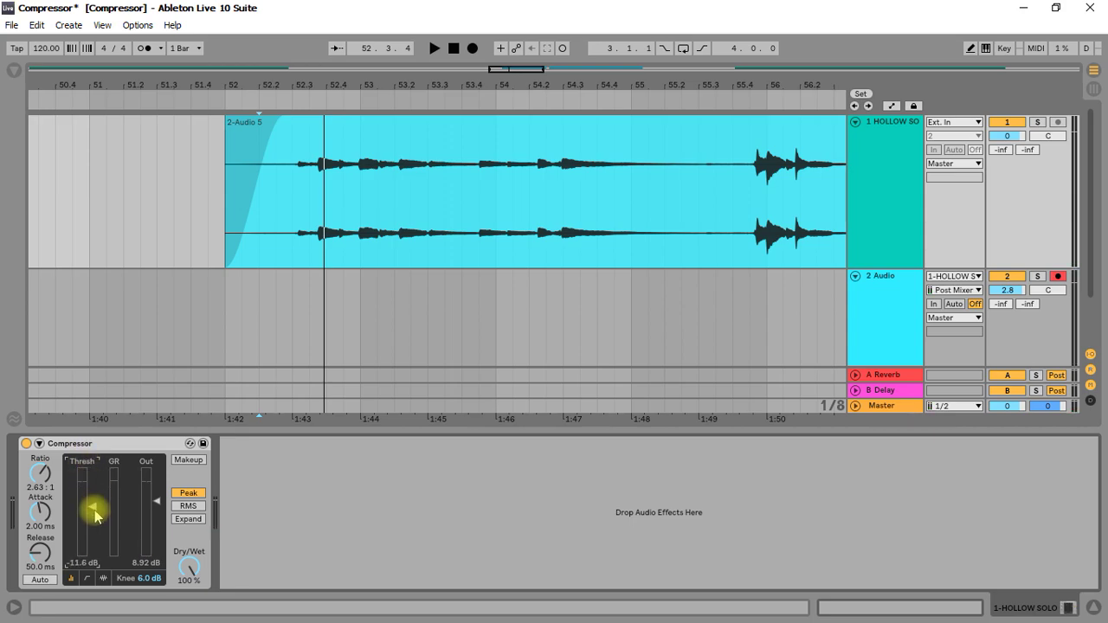
pyautogui.moveTo(41, 474); pyautogui.dragTo(41, 457)
pyautogui.moveTo(44, 475)
pyautogui.mouseDown()
pyautogui.moveTo(43, 498)
pyautogui.moveTo(41, 487)
pyautogui.mouseUp()
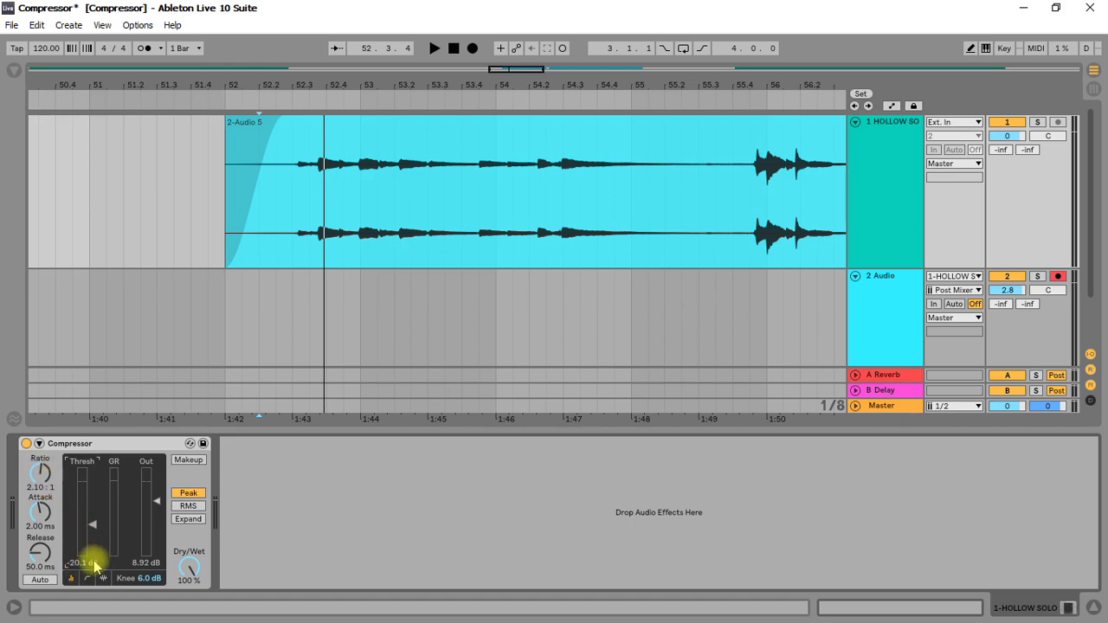
pyautogui.click(42, 476)
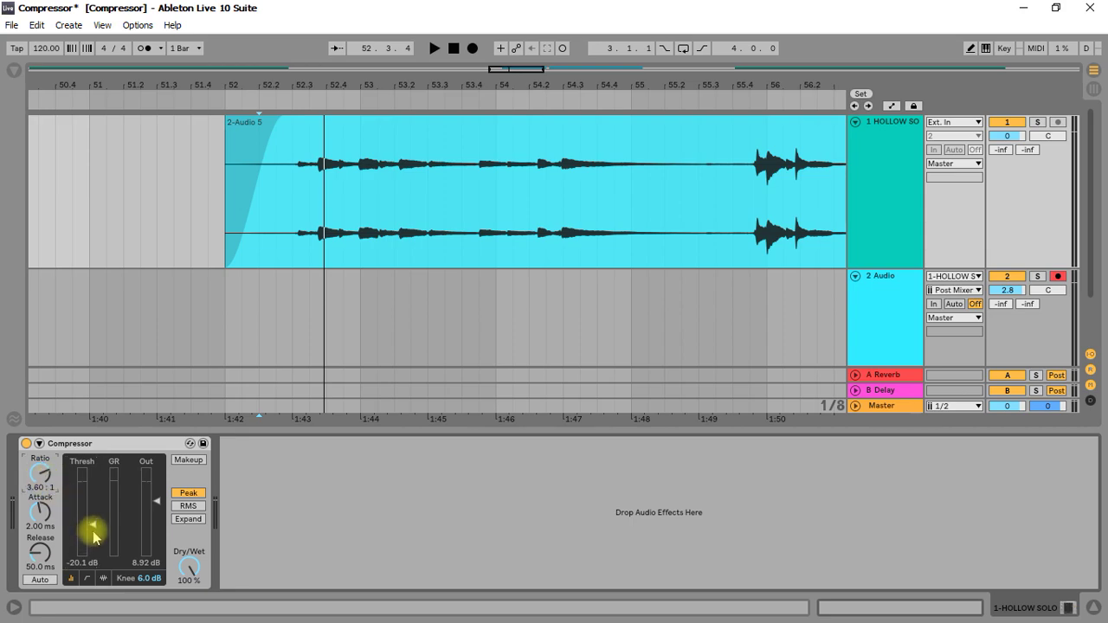
pyautogui.moveTo(40, 475); pyautogui.dragTo(41, 468)
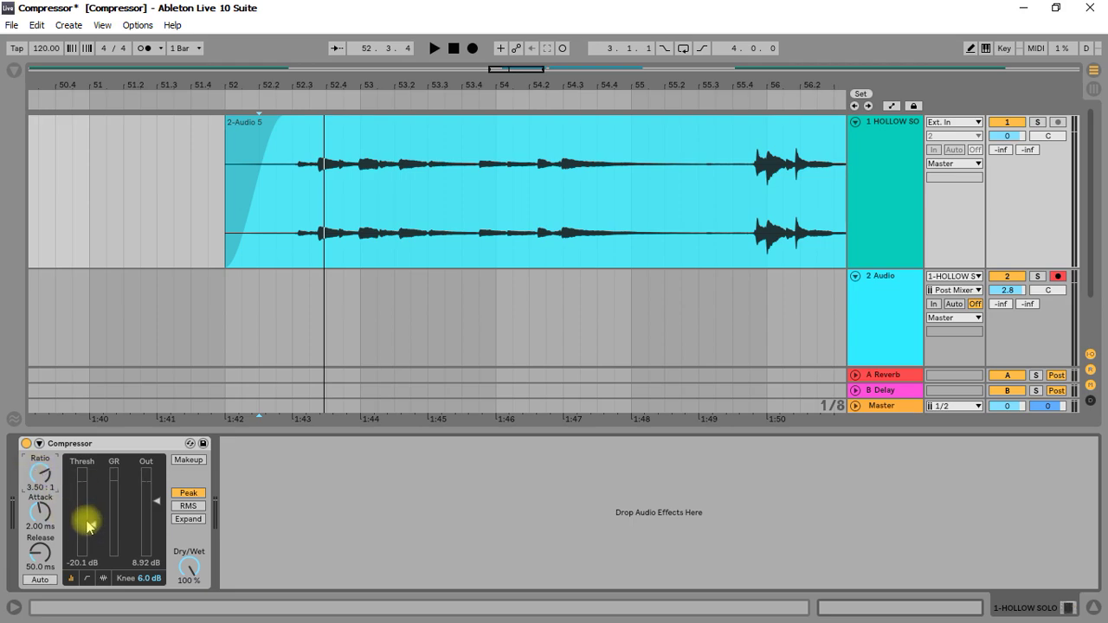
# Set the Compressor's ratio to 4.67:1 and lower its threshold to -31.0 dB while the solo plays.
pyautogui.moveTo(94, 527); pyautogui.dragTo(93, 468)
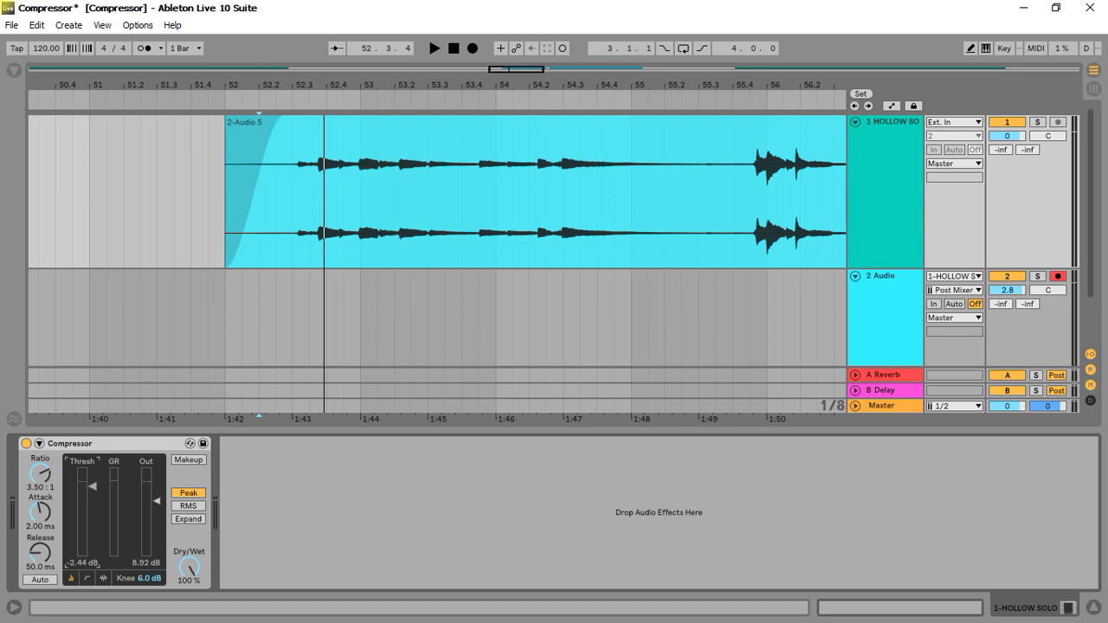
pyautogui.moveTo(40, 465); pyautogui.dragTo(40, 494)
pyautogui.moveTo(40, 474)
pyautogui.mouseDown()
pyautogui.moveTo(93, 497)
pyautogui.moveTo(92, 533)
pyautogui.mouseUp()
pyautogui.press('space')
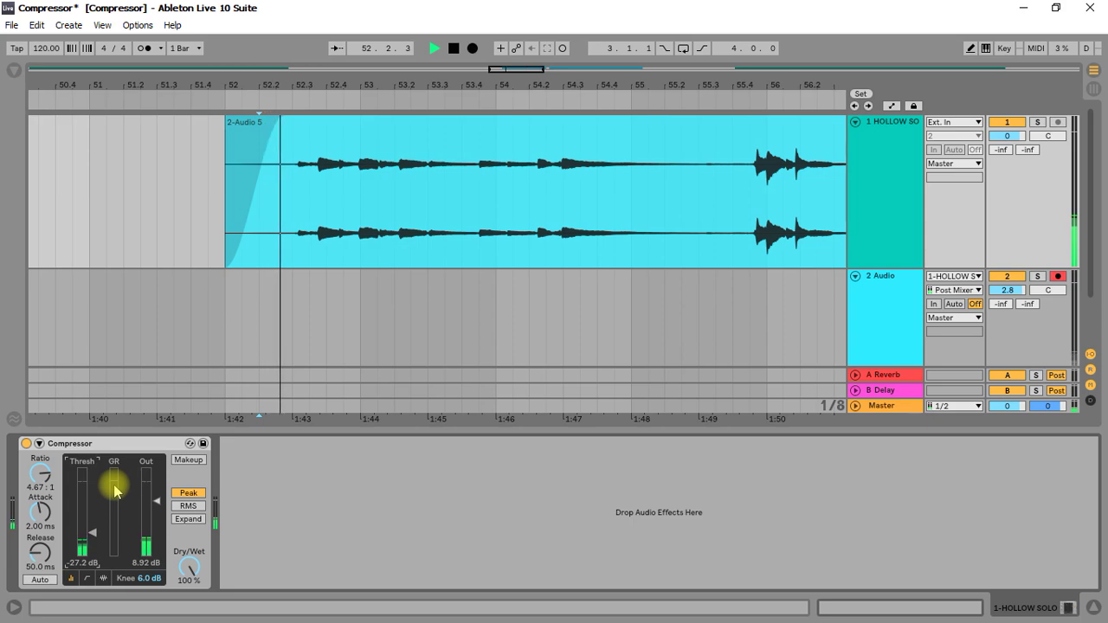
pyautogui.moveTo(93, 532); pyautogui.dragTo(92, 537)
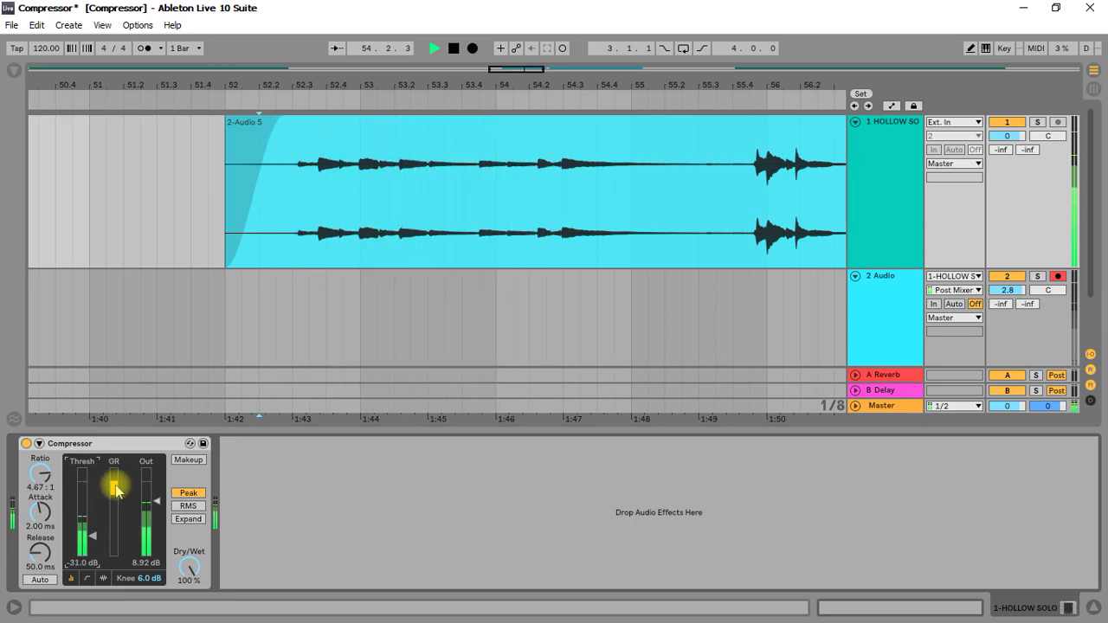
# Replay the solo from 52.2.1 and set the Compressor's threshold to -30.0 dB during playback.
pyautogui.press('space')
pyautogui.press('space')
pyautogui.moveTo(298, 86); pyautogui.dragTo(298, 74)
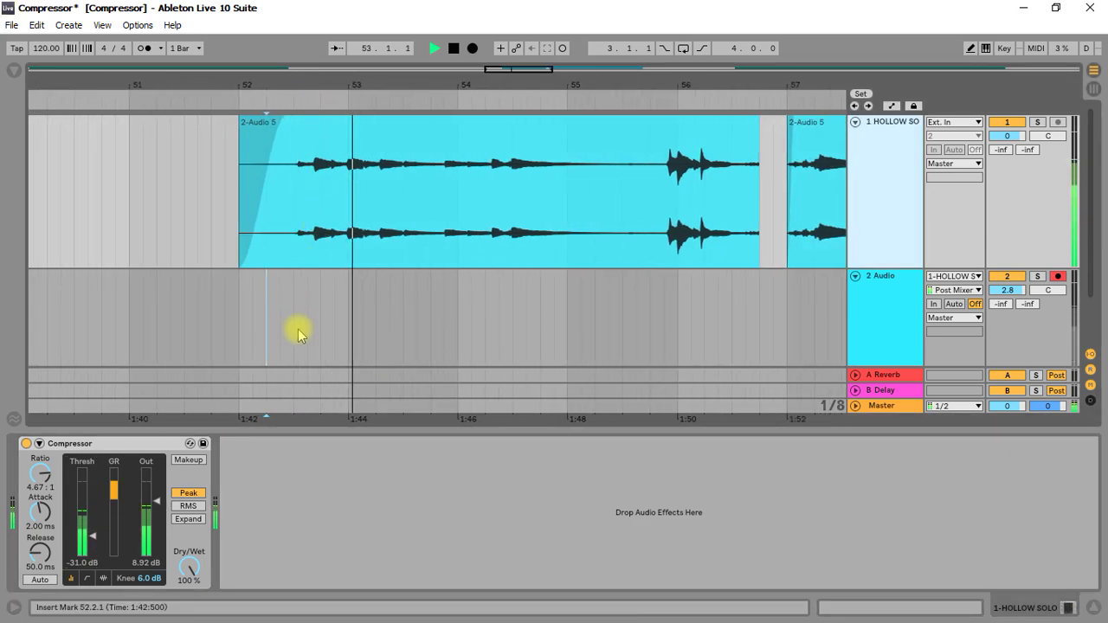
pyautogui.moveTo(92, 536); pyautogui.dragTo(92, 532)
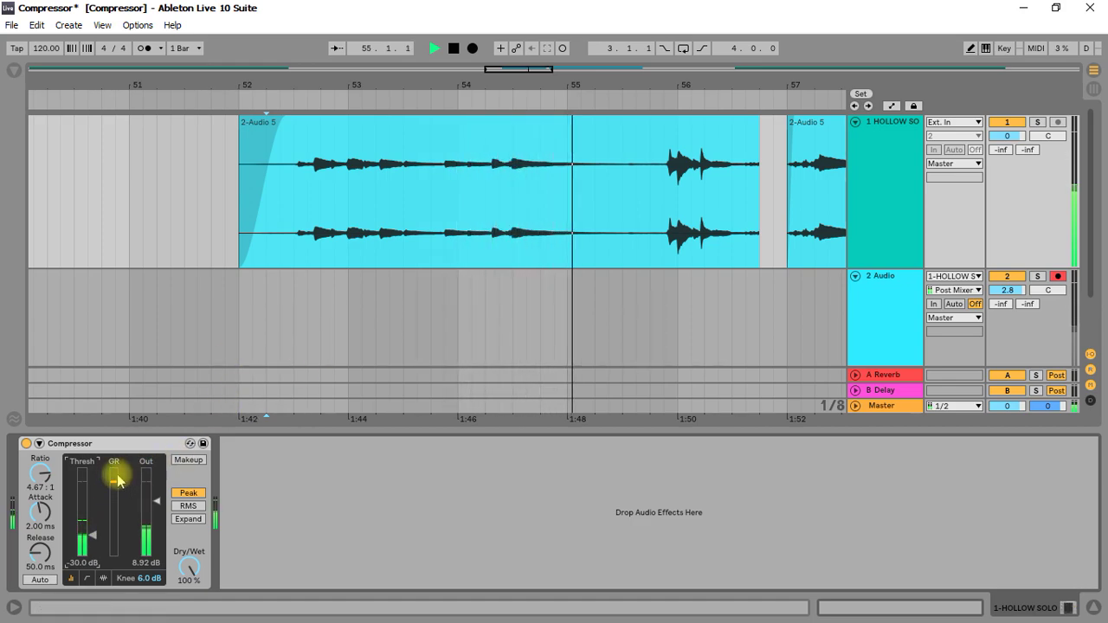
pyautogui.press('space')
# Compare the solo's playback with the Compressor's ratio at 1.00:1 and at 4.50:1.
pyautogui.moveTo(45, 479); pyautogui.dragTo(45, 520)
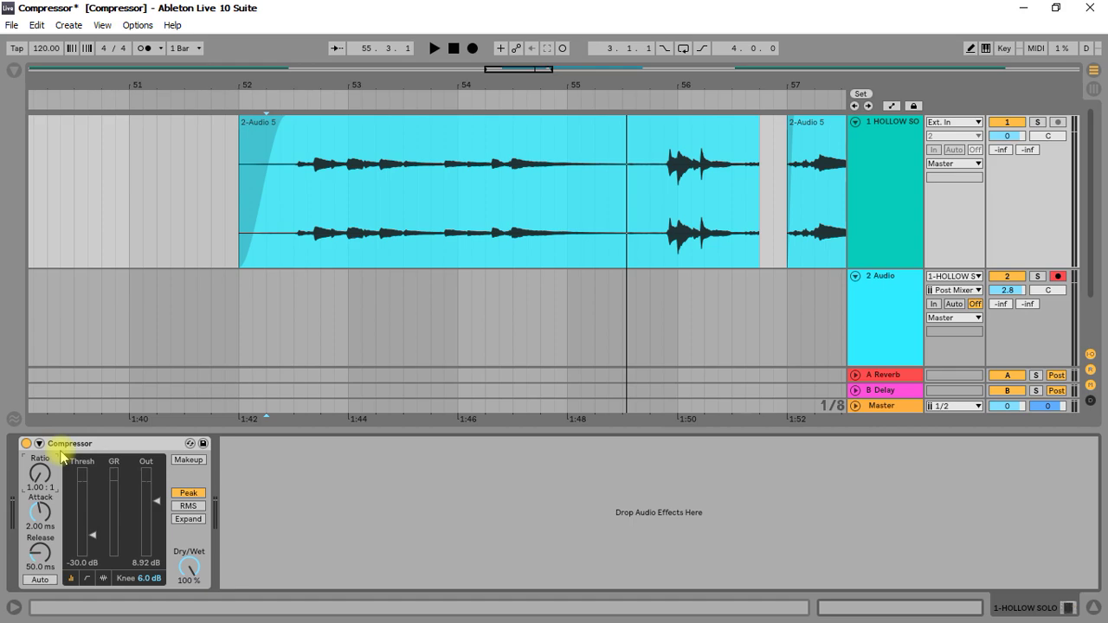
pyautogui.press('space')
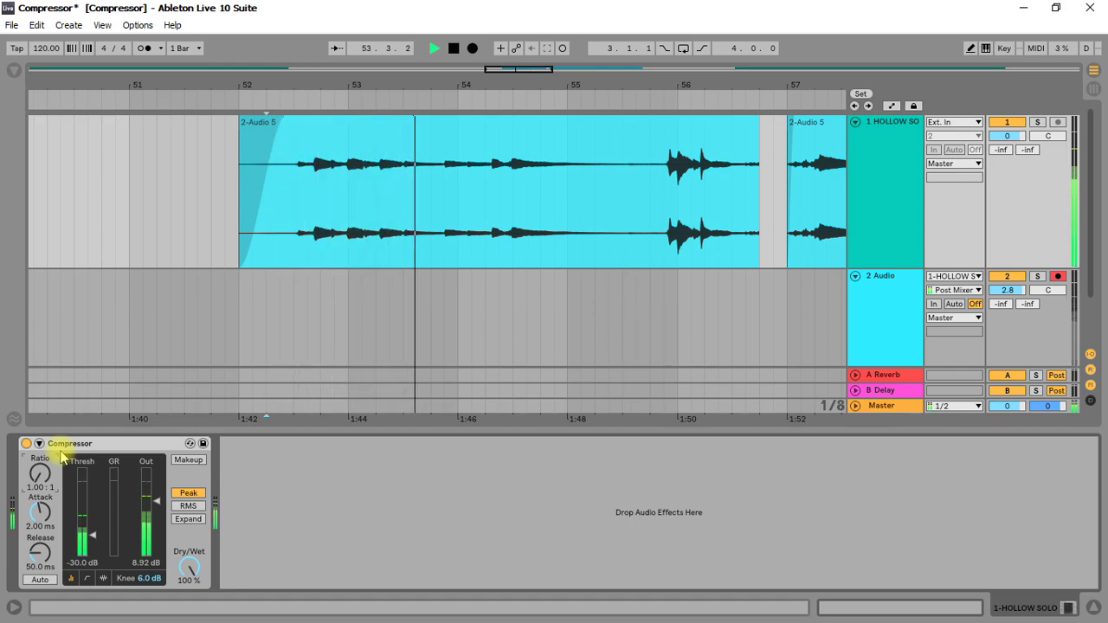
pyautogui.press('space')
pyautogui.moveTo(39, 473); pyautogui.dragTo(39, 456)
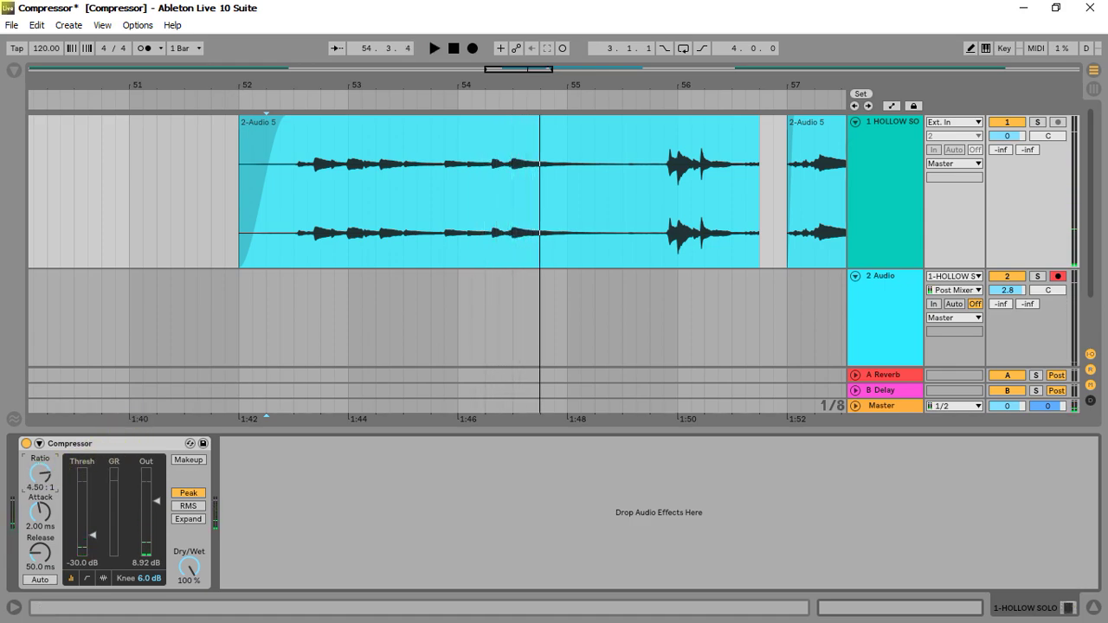
pyautogui.press('space')
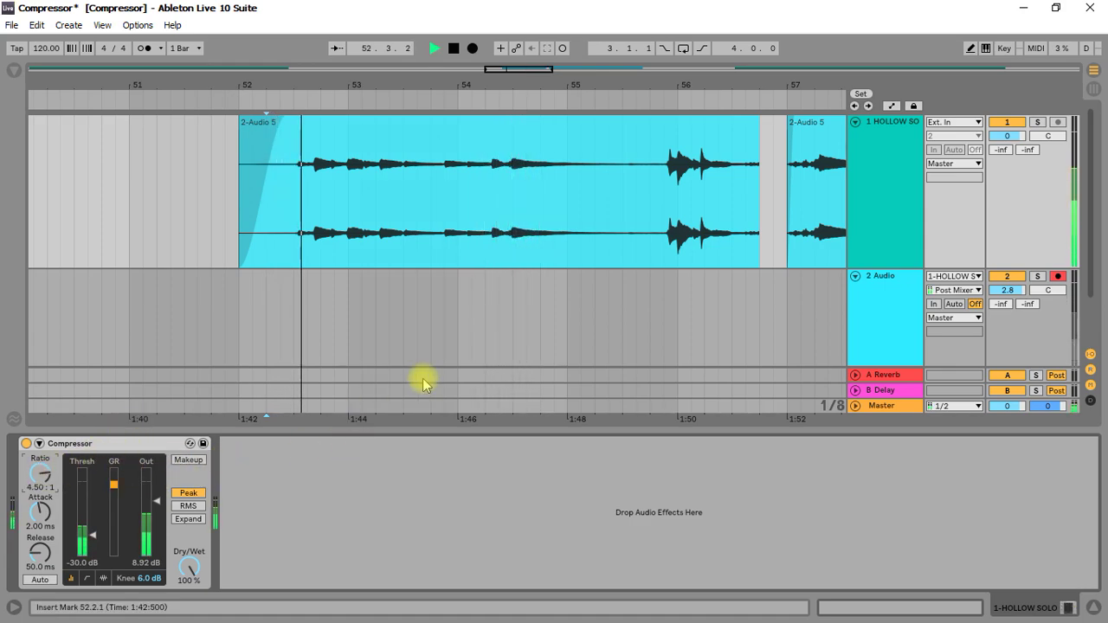
pyautogui.press('space')
# Play the solo with the Compressor's ratio at 2.17:1, and again with the ratio set to 4.06:1.
pyautogui.moveTo(56, 475); pyautogui.dragTo(56, 499)
pyautogui.press('space')
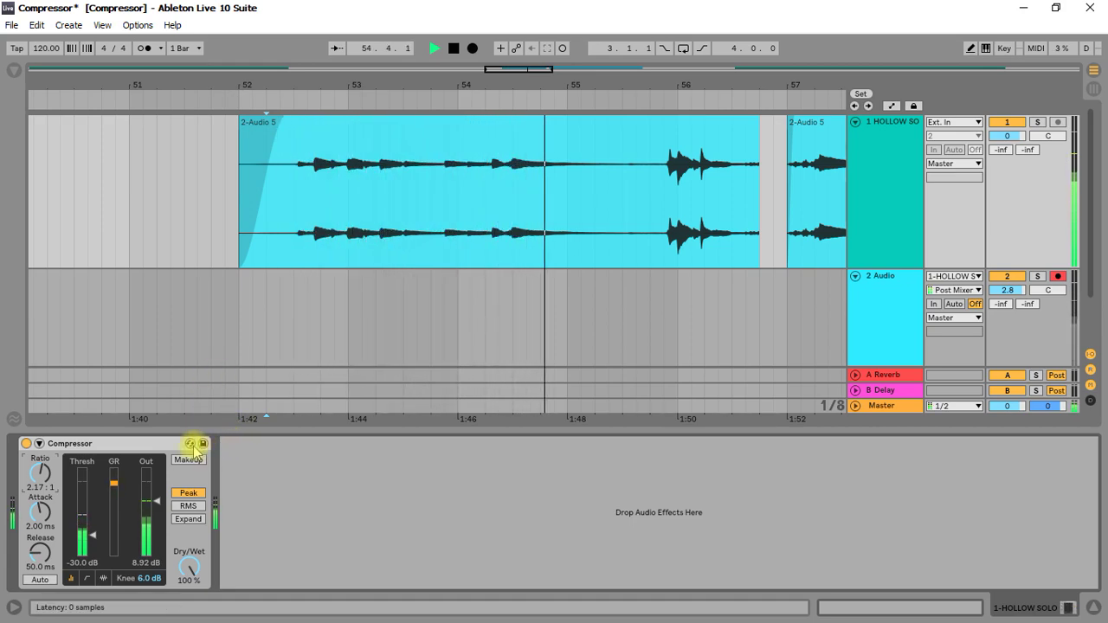
pyautogui.press('space')
pyautogui.moveTo(37, 470); pyautogui.dragTo(37, 454)
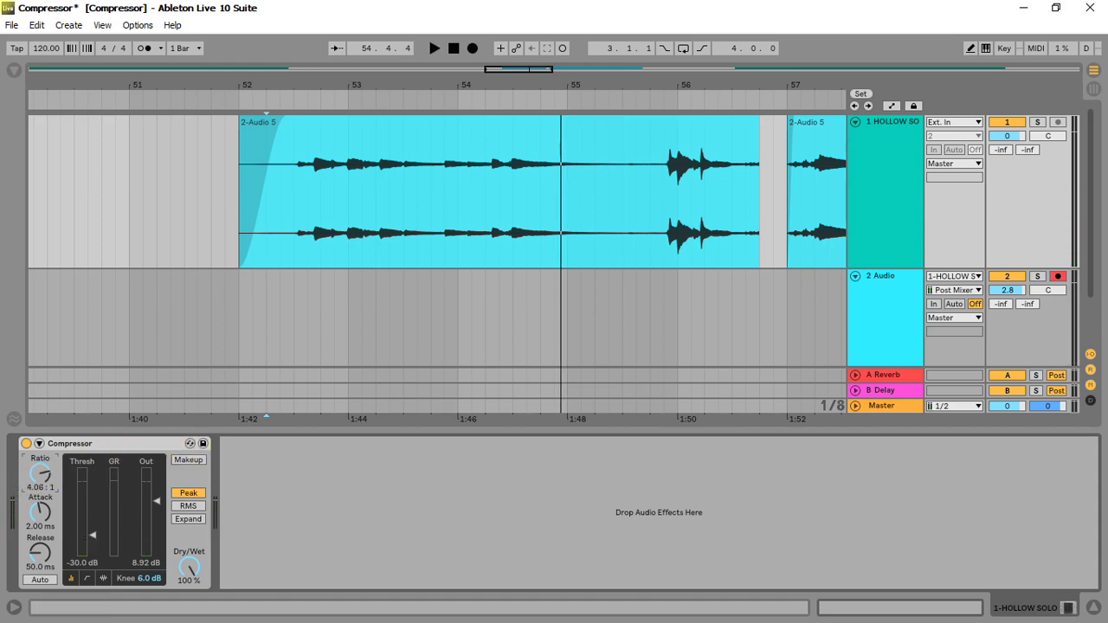
pyautogui.press('space')
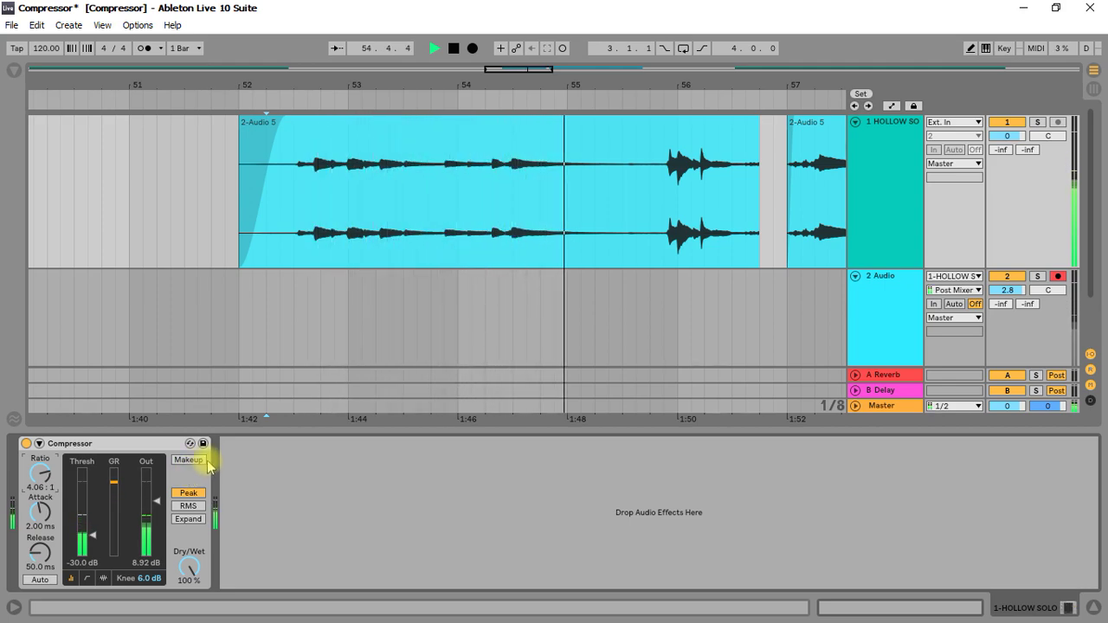
pyautogui.press('space')
# Set the Compressor's attack to 0.51 ms and enlarge the HOLLOW SOLO waveform around the peaks at bar 56.
pyautogui.moveTo(55, 511)
pyautogui.mouseDown()
pyautogui.moveTo(39, 554)
pyautogui.moveTo(39, 519)
pyautogui.mouseUp()
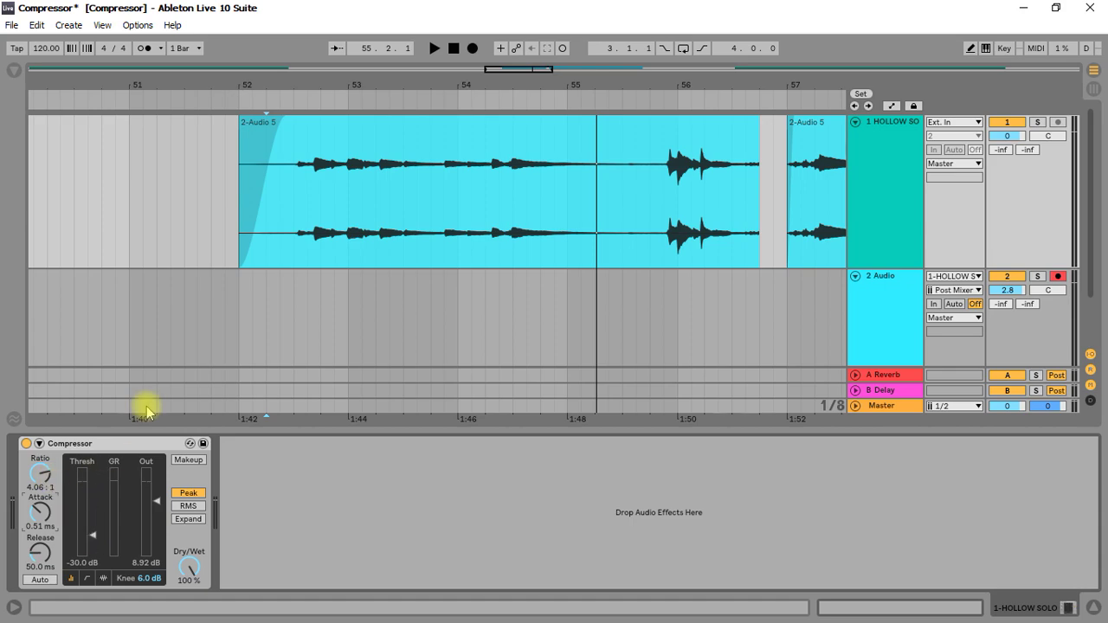
pyautogui.moveTo(688, 85); pyautogui.dragTo(403, 210)
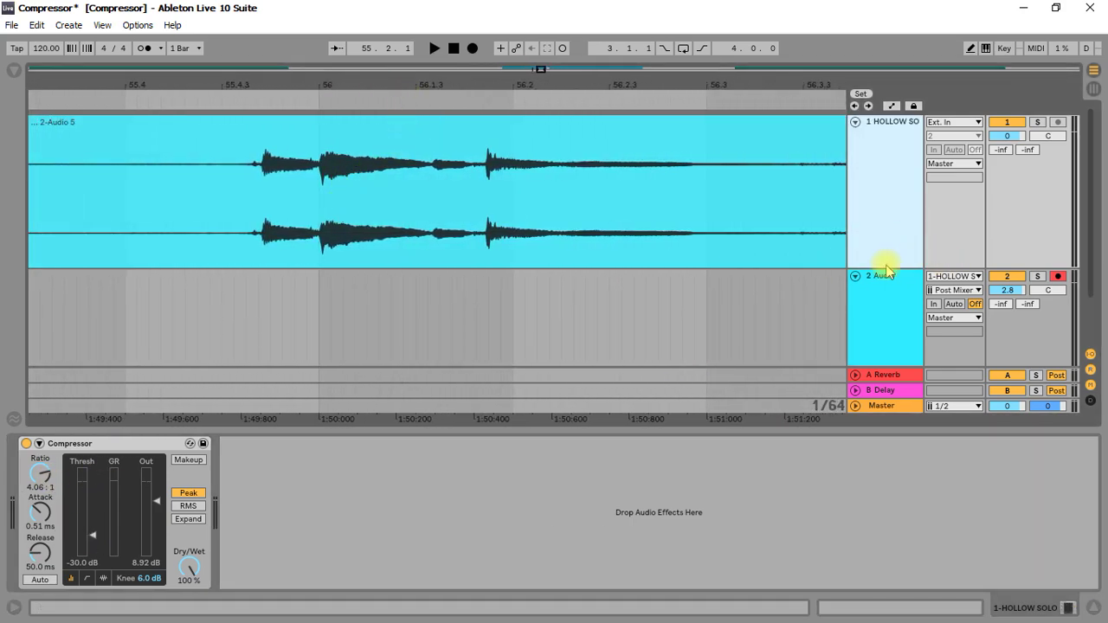
pyautogui.press('Delete')
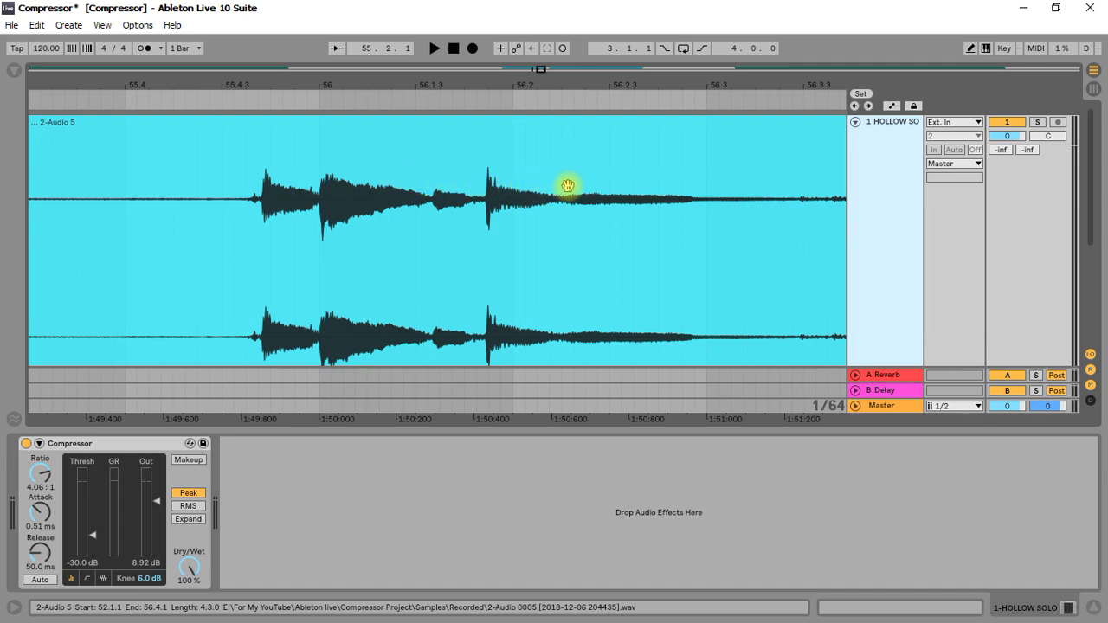
# Play the solo with the Compressor on and with it switched off to compare, and switch it back on.
pyautogui.press('space')
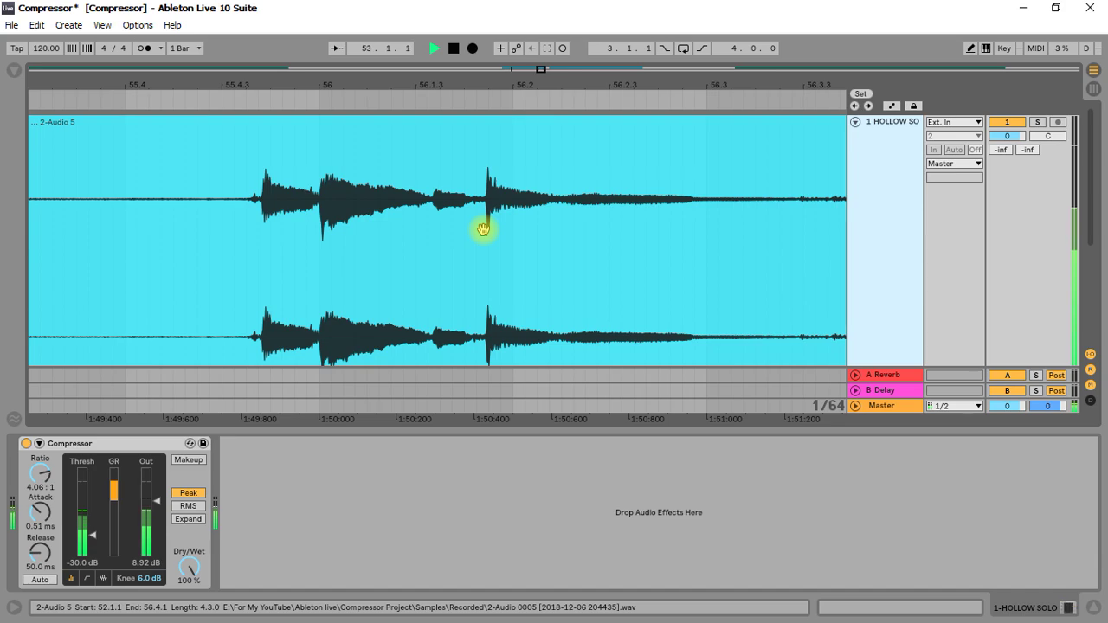
pyautogui.press('space')
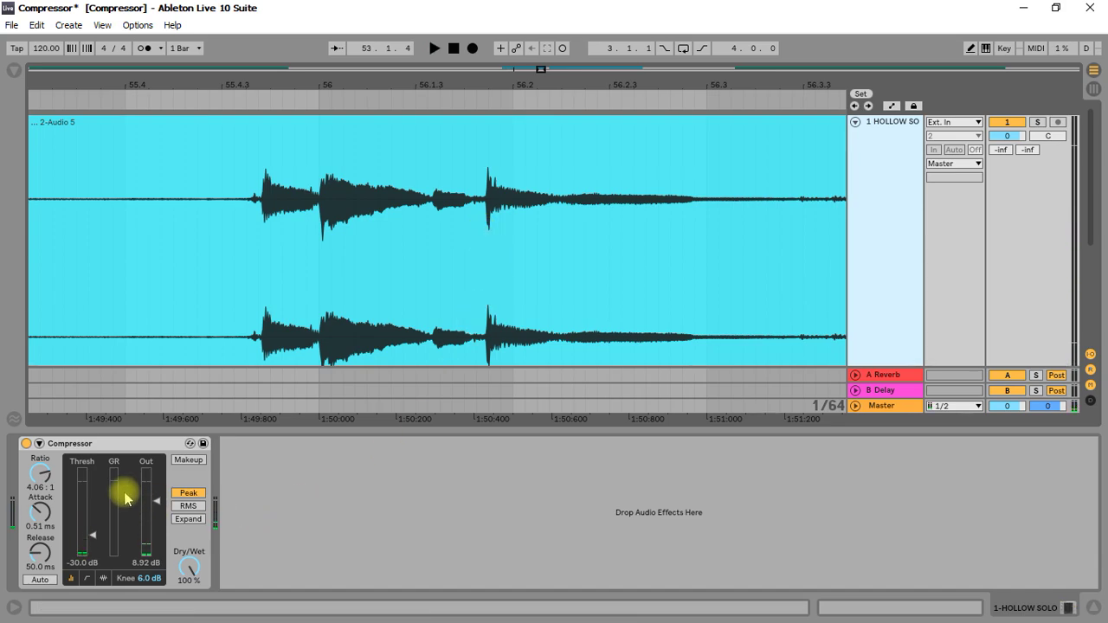
pyautogui.click(26, 444)
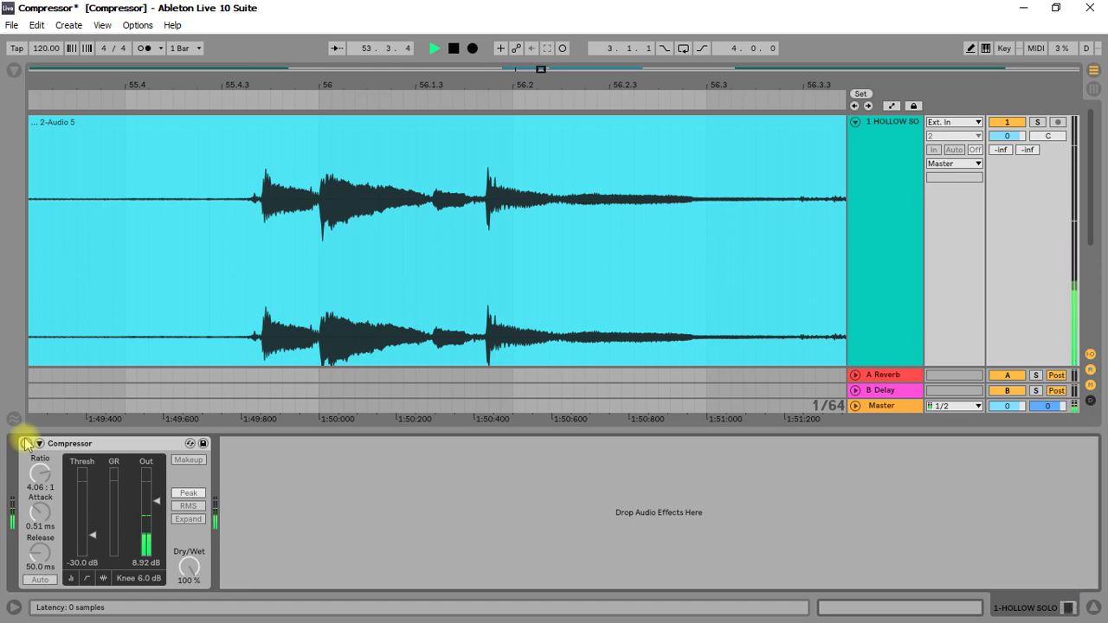
pyautogui.press('space')
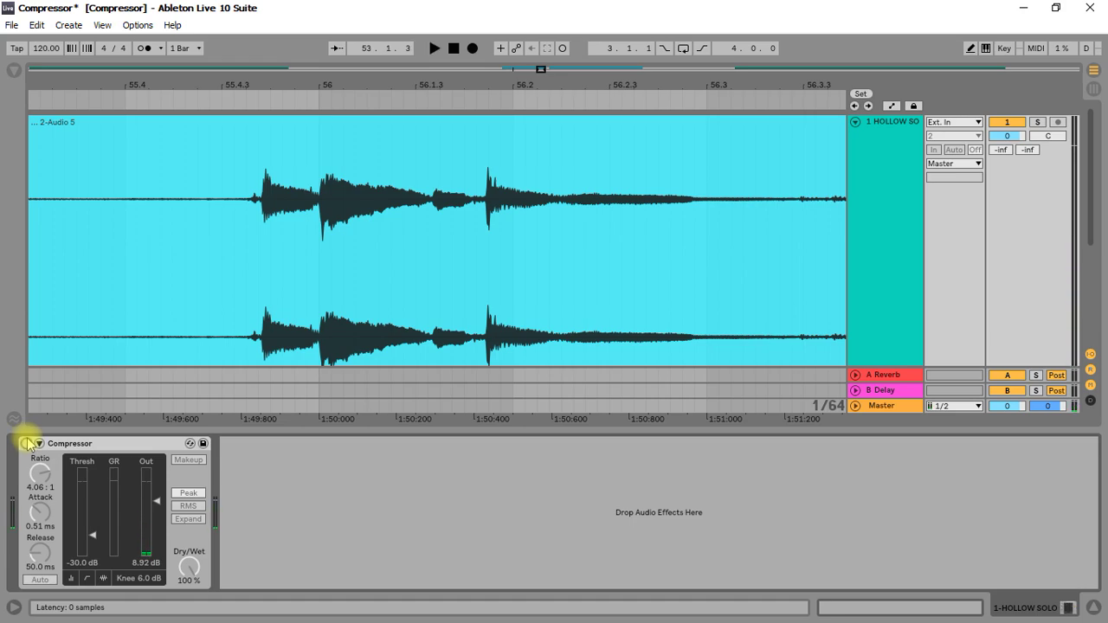
pyautogui.click(26, 443)
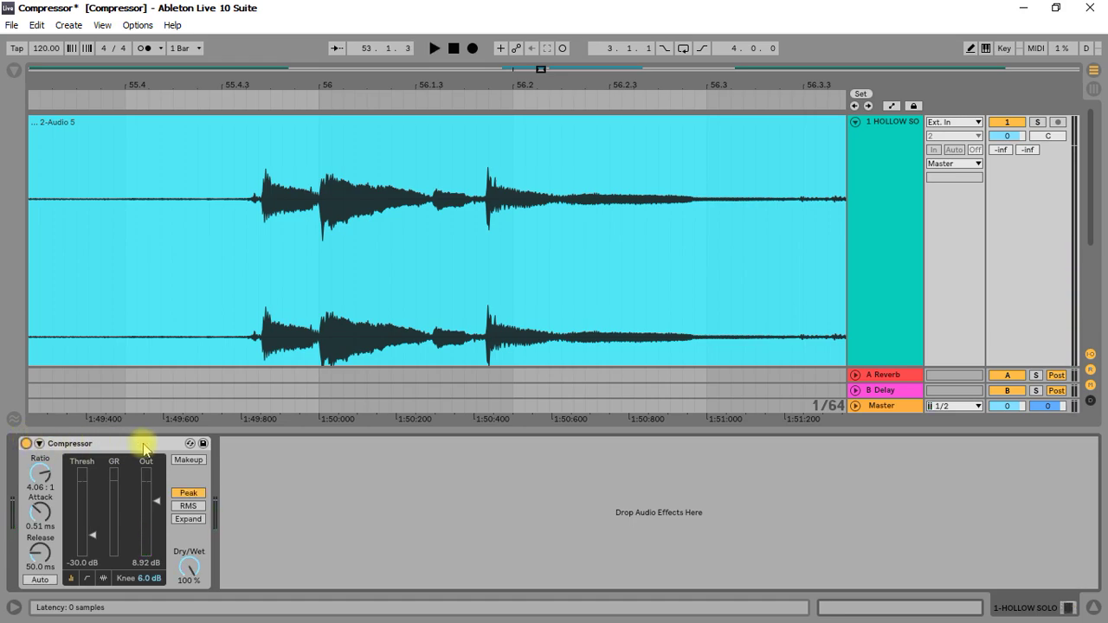
# Set the Compressor's attack to 1.52 ms and play the solo from 52.2.1.
pyautogui.click(40, 511)
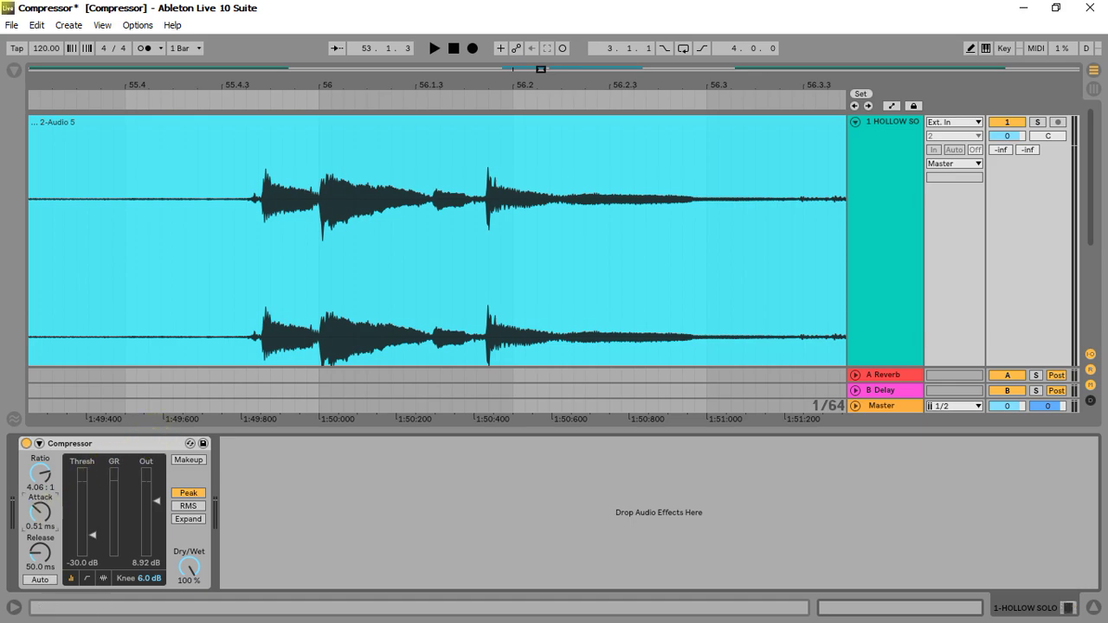
pyautogui.moveTo(41, 510); pyautogui.dragTo(42, 494)
pyautogui.press('space')
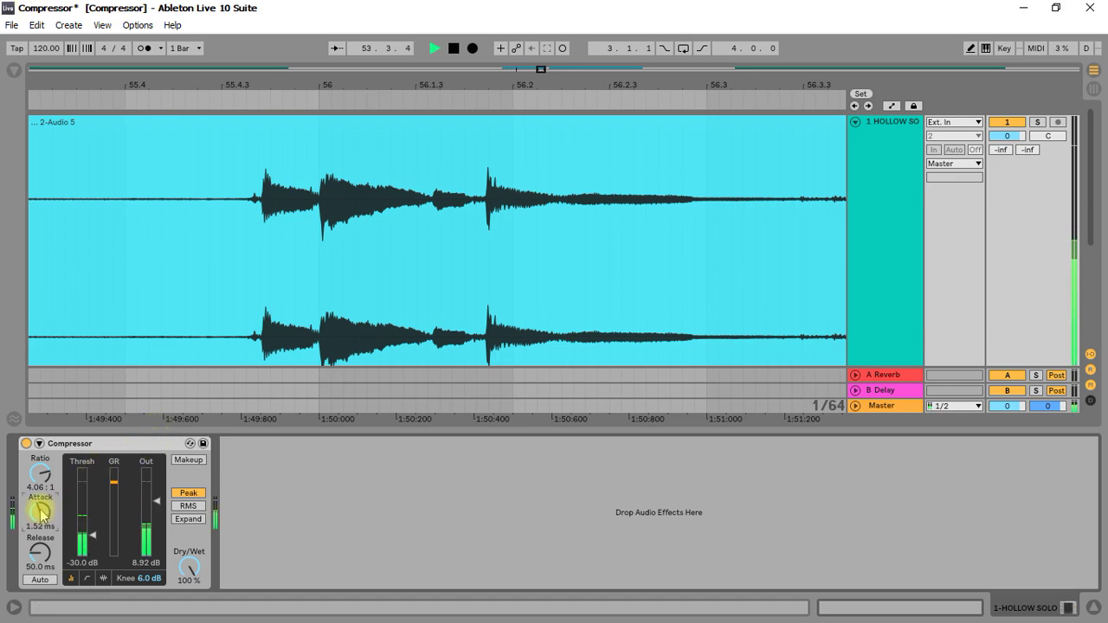
pyautogui.press('space')
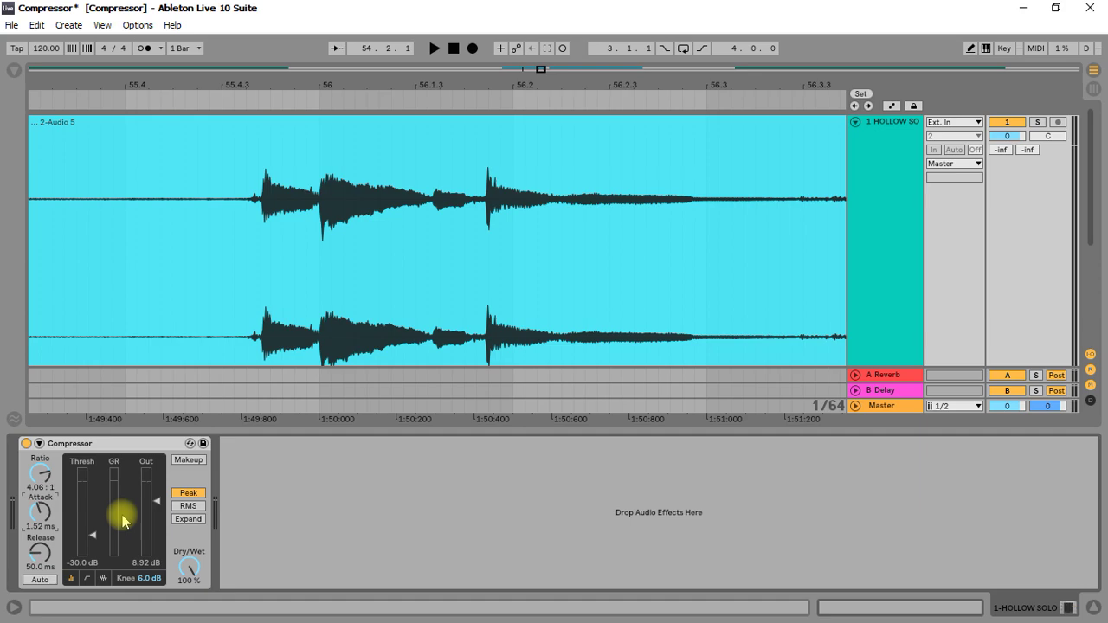
# Raise the Compressor's attack to 102 ms and then reduce it to 0.02 ms.
pyautogui.moveTo(41, 510); pyautogui.dragTo(41, 502)
pyautogui.click(45, 513)
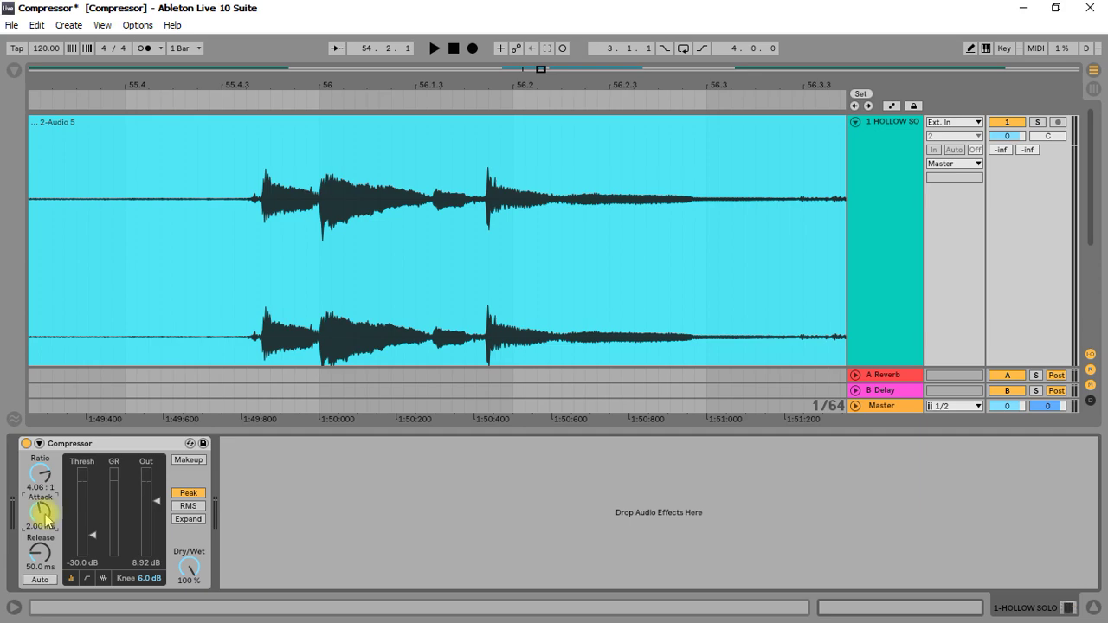
pyautogui.moveTo(43, 511); pyautogui.dragTo(42, 510)
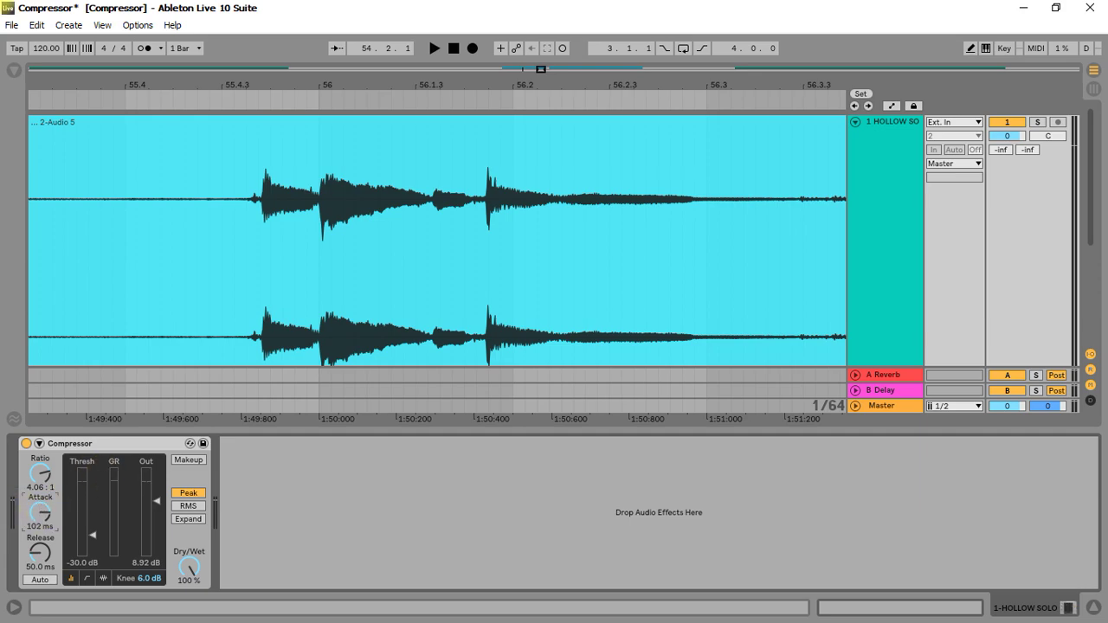
pyautogui.click(45, 517)
pyautogui.moveTo(45, 517); pyautogui.dragTo(45, 563)
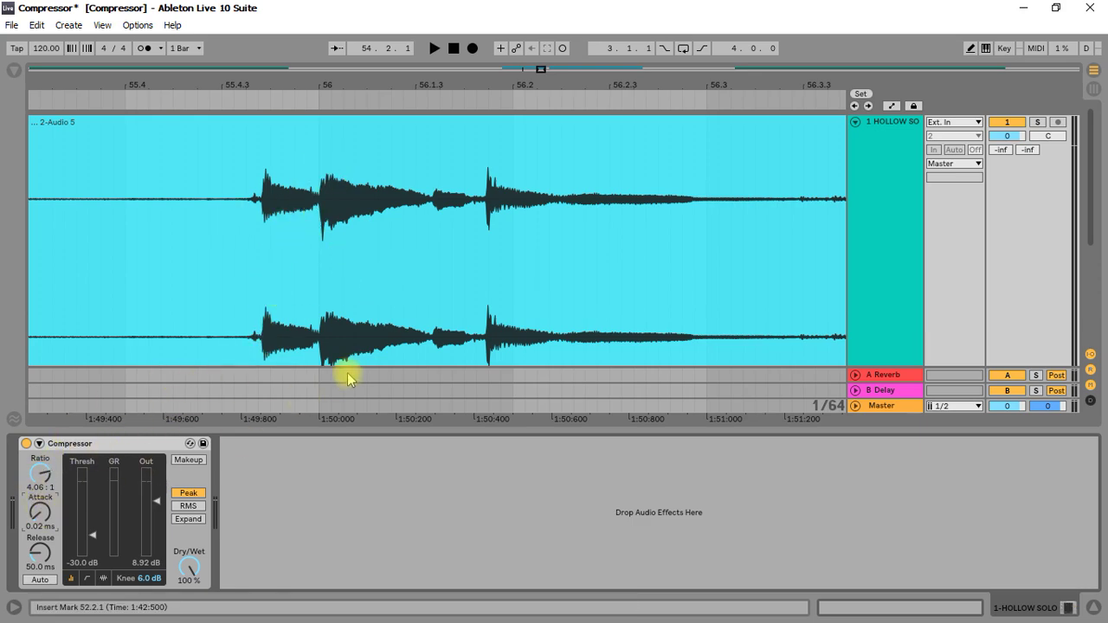
# Set the Compressor's attack to 12.5 ms with the solo's peaks around bar 56 in view.
pyautogui.click(372, 359)
pyautogui.scroll(-3, 384, 311)
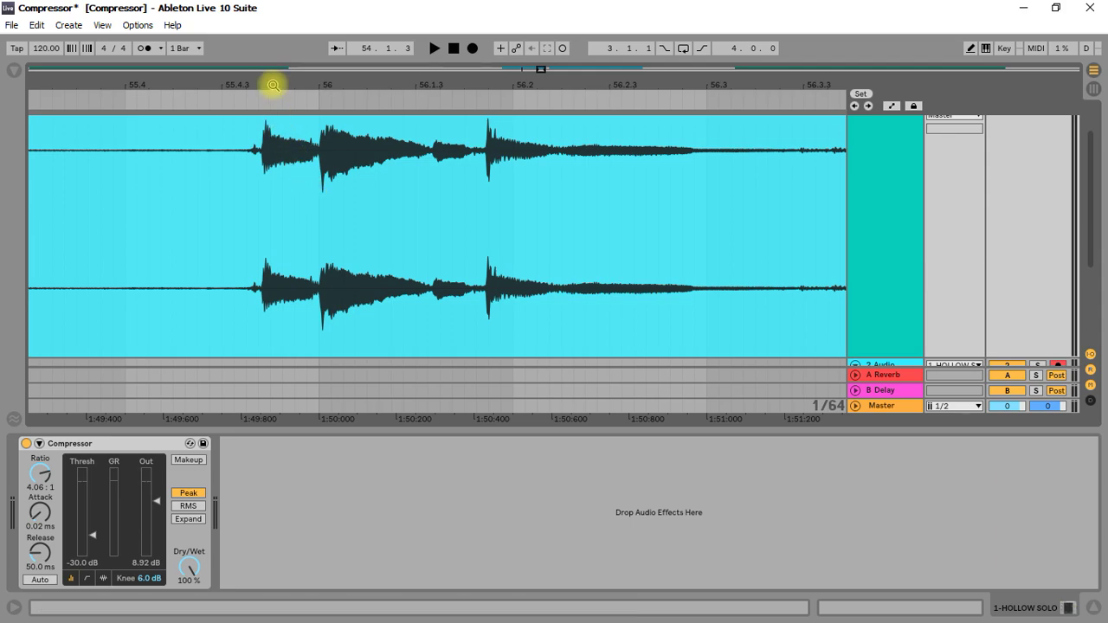
pyautogui.moveTo(272, 84); pyautogui.dragTo(275, 69)
pyautogui.moveTo(40, 512); pyautogui.dragTo(40, 501)
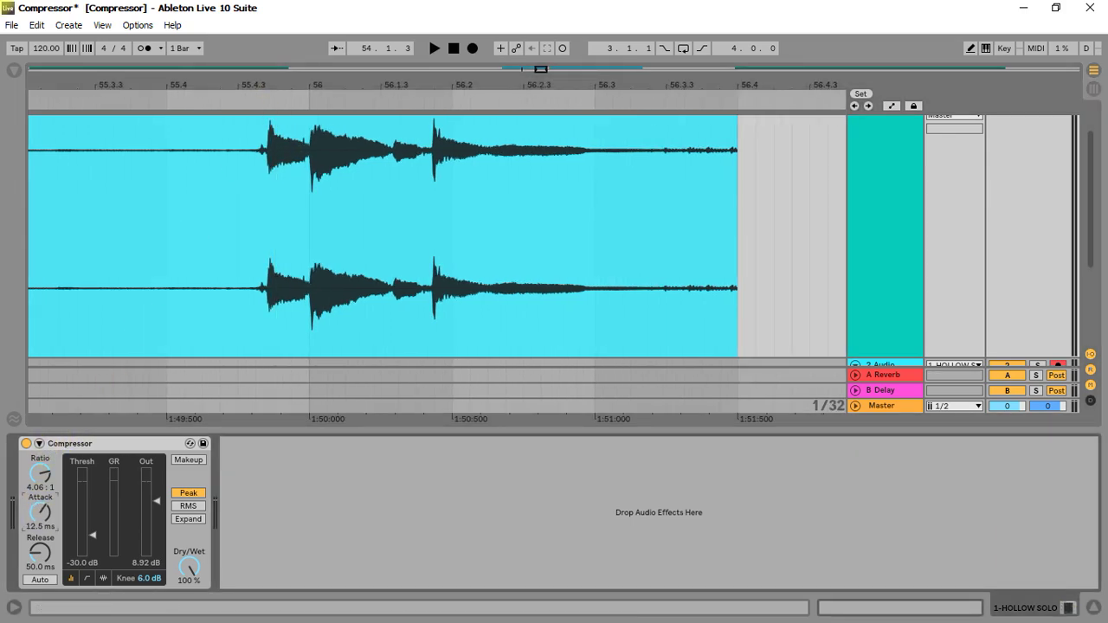
# Set the Compressor's attack to 10.4 ms and play the solo.
pyautogui.click(41, 501)
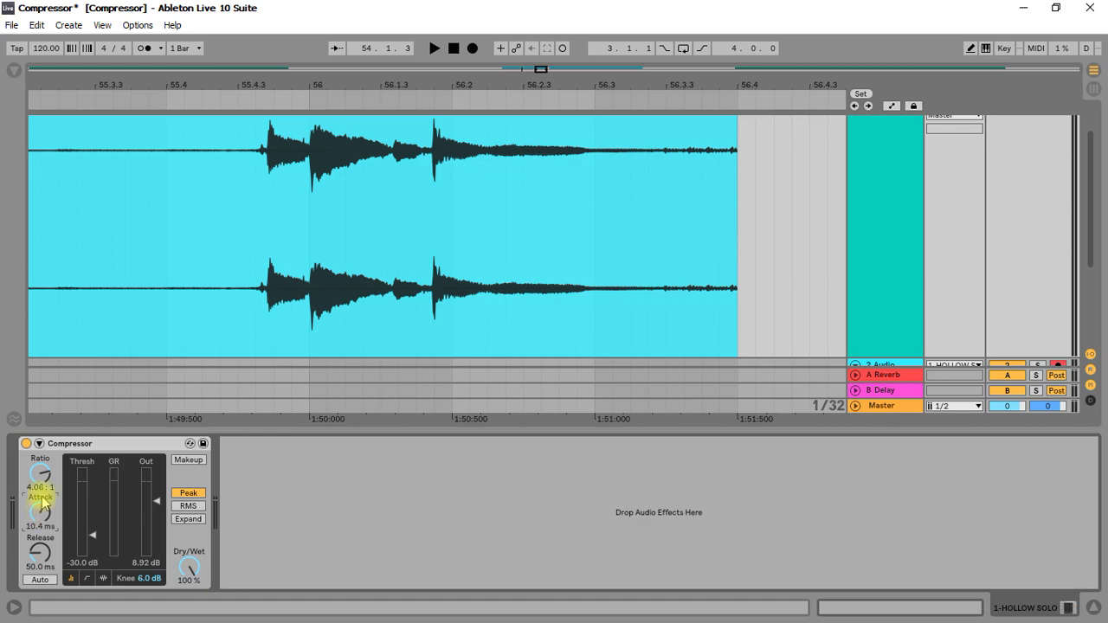
pyautogui.press('space')
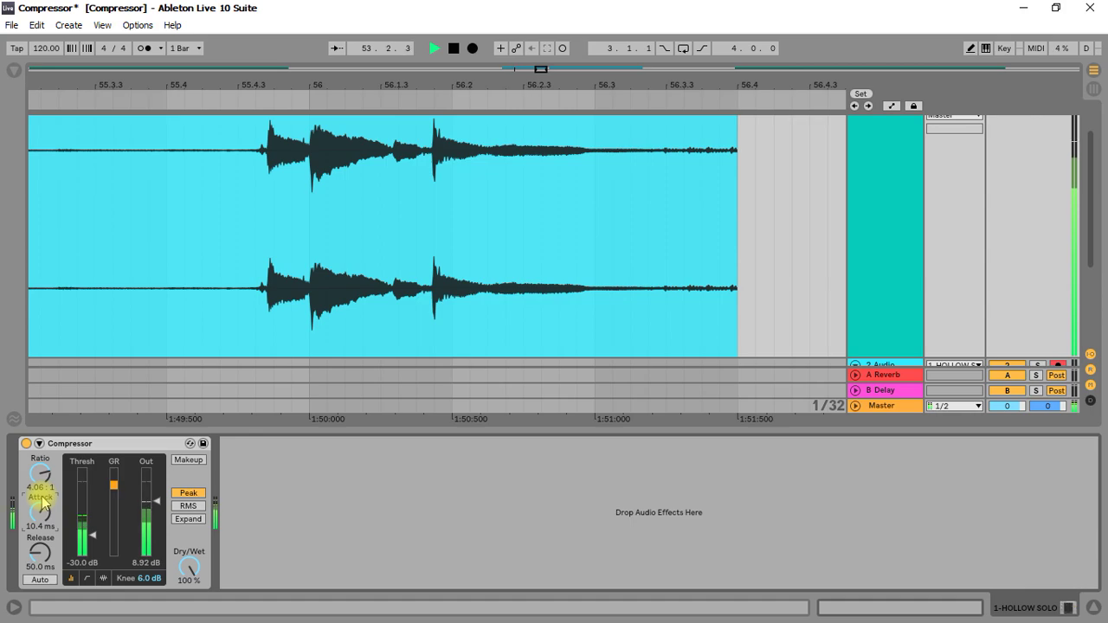
pyautogui.press('space')
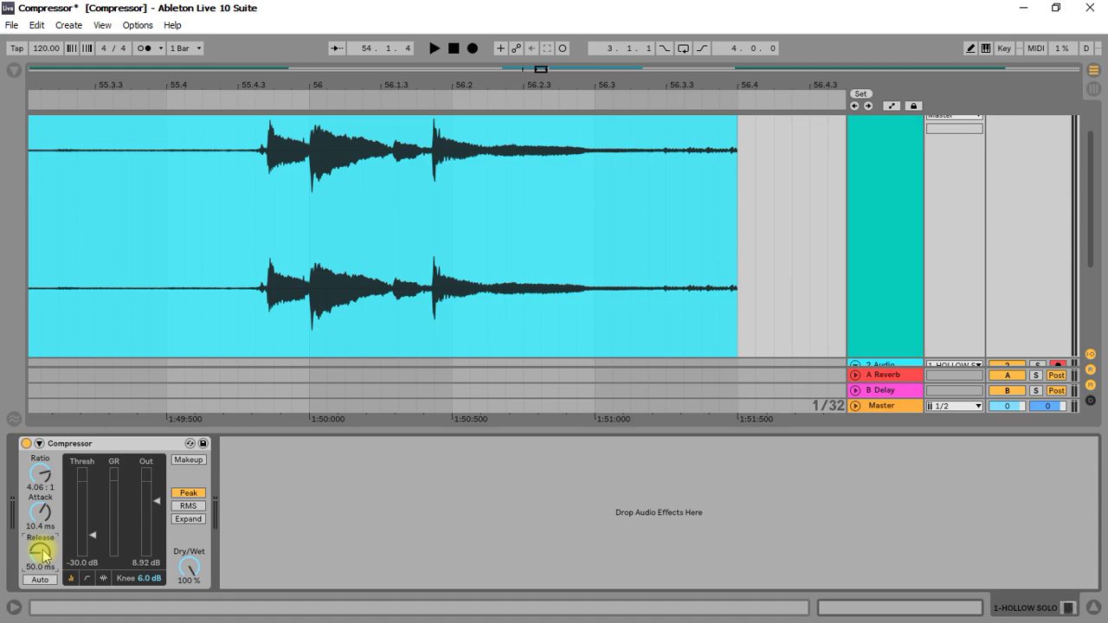
# Raise the Compressor's release to 1.08 s and then reduce it to 174 ms while playing the solo.
pyautogui.press('space')
pyautogui.moveTo(41, 551); pyautogui.dragTo(42, 555)
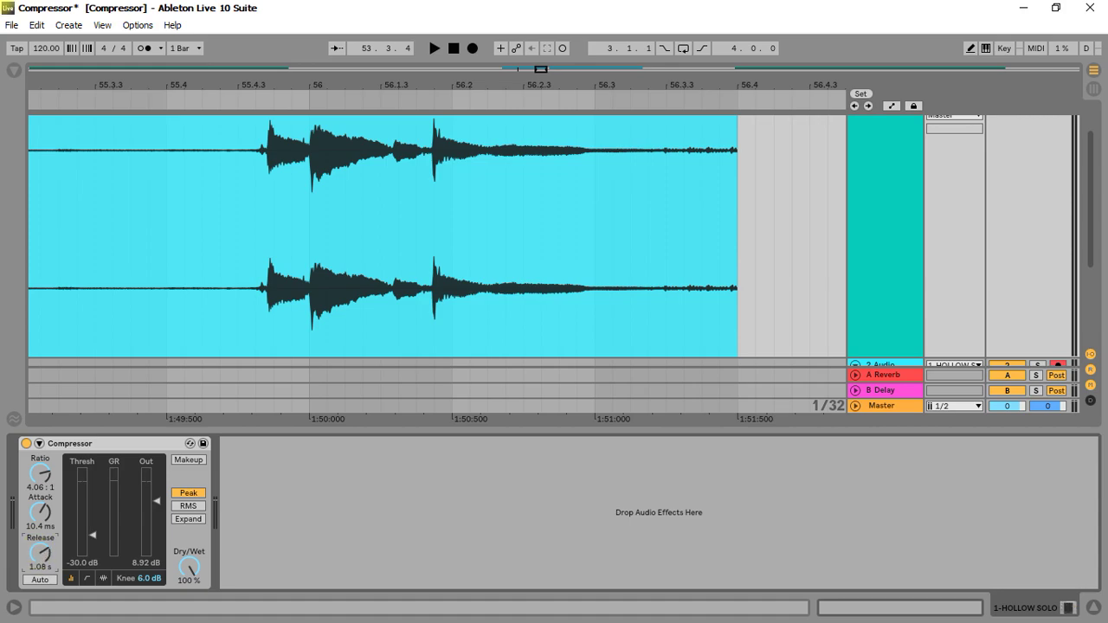
pyautogui.press('space')
pyautogui.moveTo(36, 556)
pyautogui.mouseDown()
pyautogui.moveTo(36, 539)
pyautogui.moveTo(38, 549)
pyautogui.mouseUp()
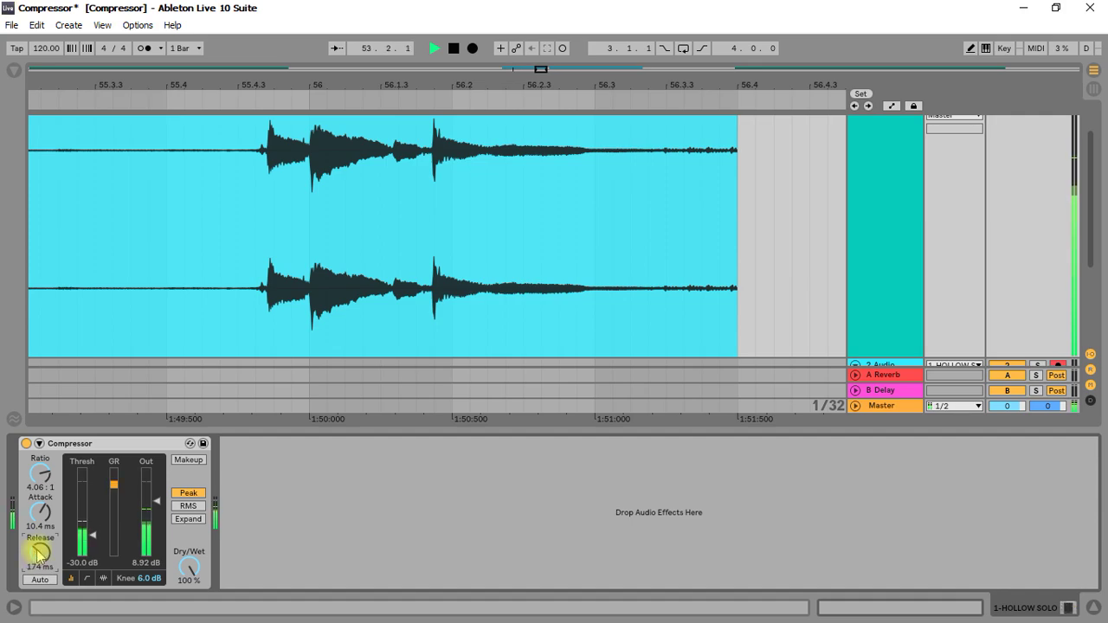
# Extend the end of the solo's clip starting at bar 52 to 57.1.1, closing the gap before the second clip.
pyautogui.moveTo(297, 91); pyautogui.dragTo(343, 90)
pyautogui.moveTo(266, 89); pyautogui.dragTo(270, 113)
pyautogui.moveTo(912, 355); pyautogui.dragTo(909, 241)
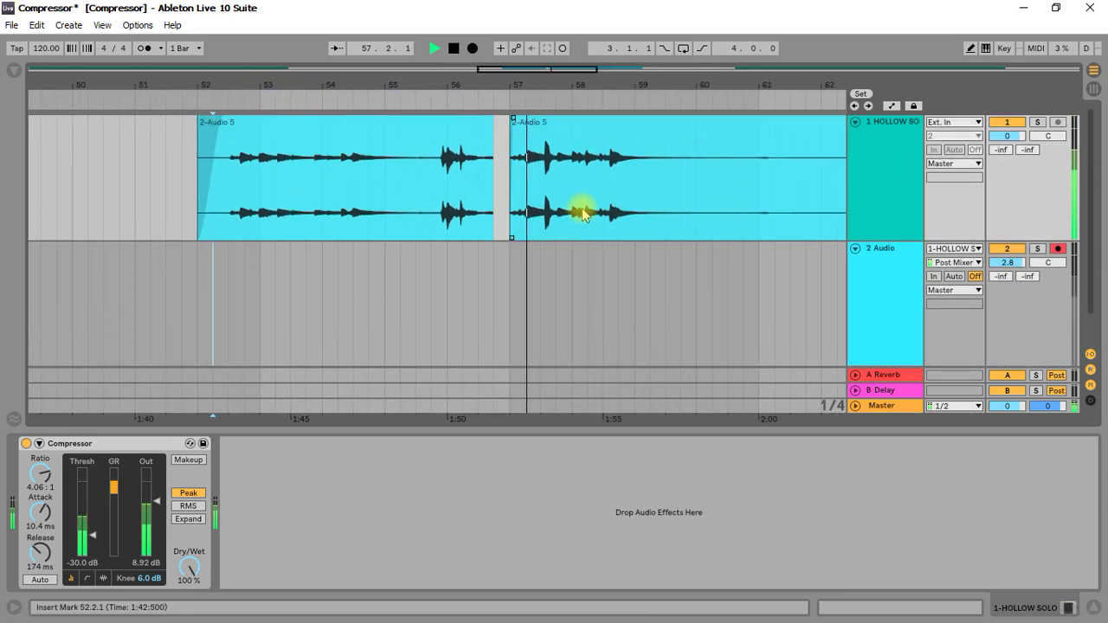
pyautogui.moveTo(511, 86); pyautogui.dragTo(512, 103)
pyautogui.moveTo(488, 155); pyautogui.dragTo(513, 156)
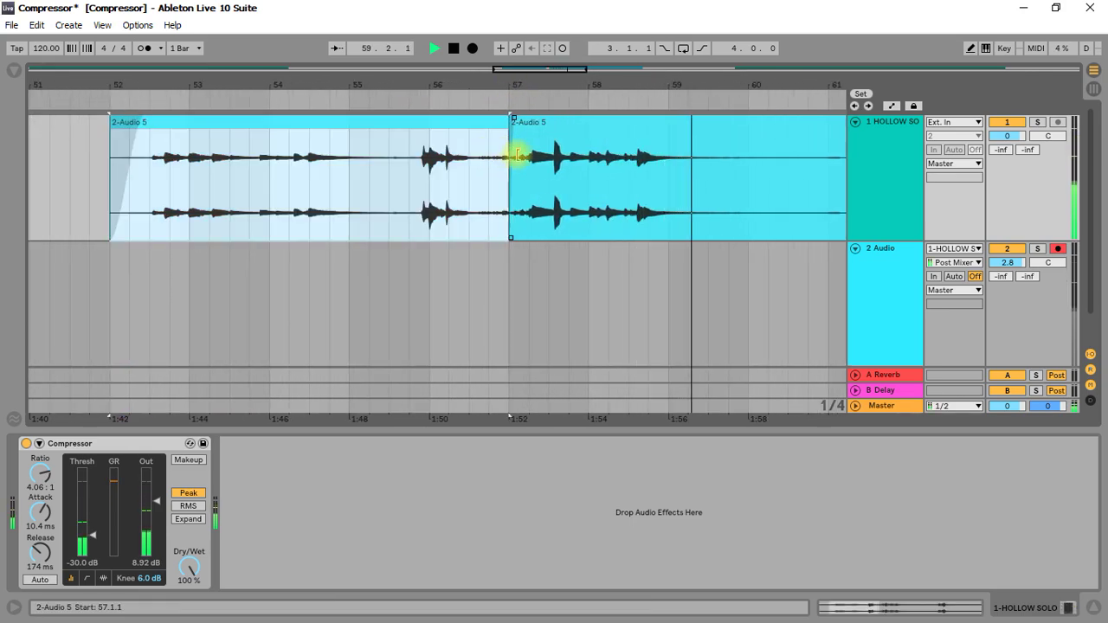
# Play the solo from 57.1.1 with the Compressor switched off and back on to compare.
pyautogui.moveTo(515, 254); pyautogui.dragTo(611, 251)
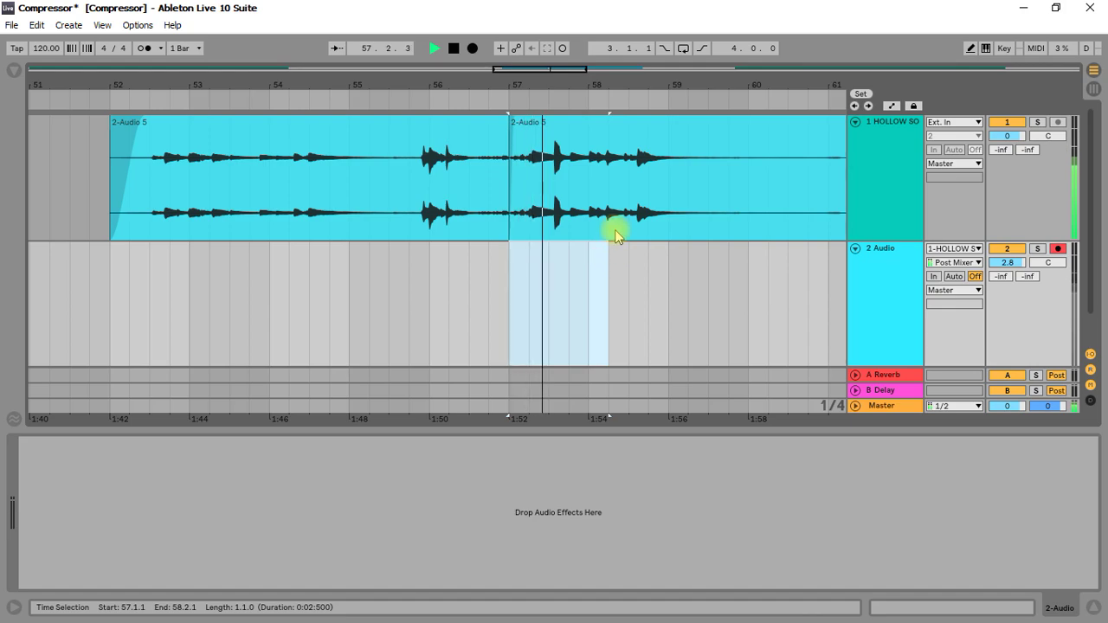
pyautogui.click(874, 187)
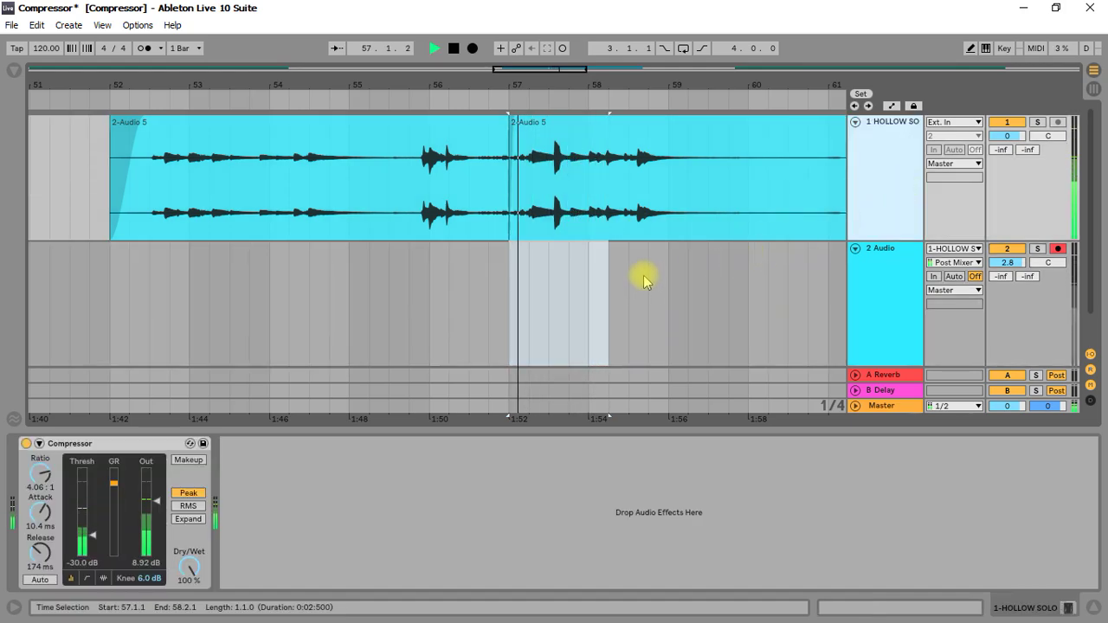
pyautogui.click(26, 443)
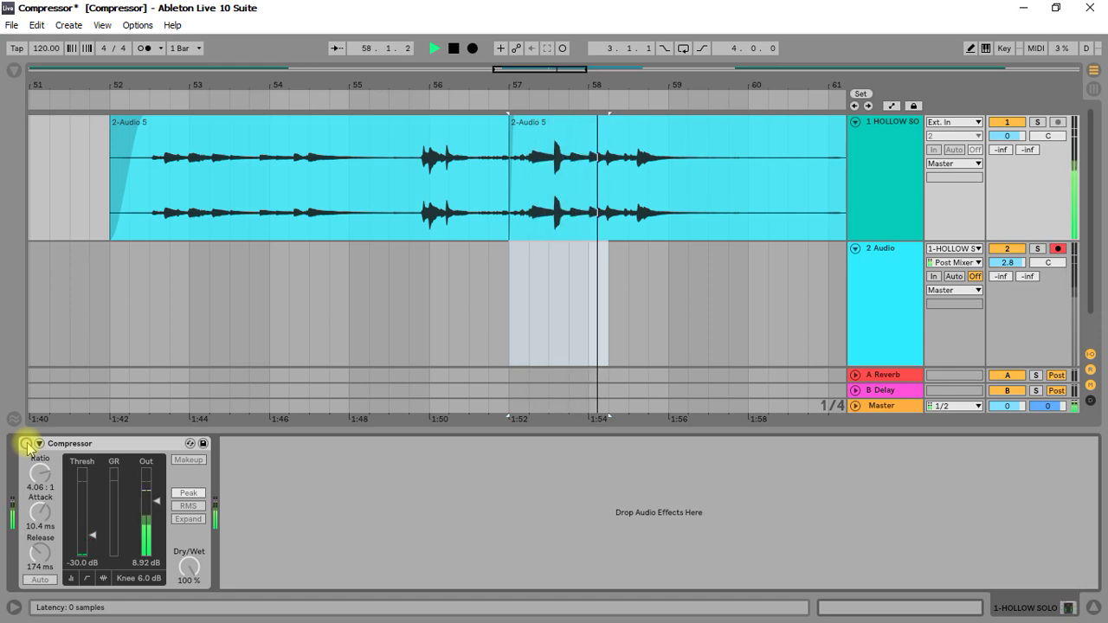
pyautogui.click(26, 443)
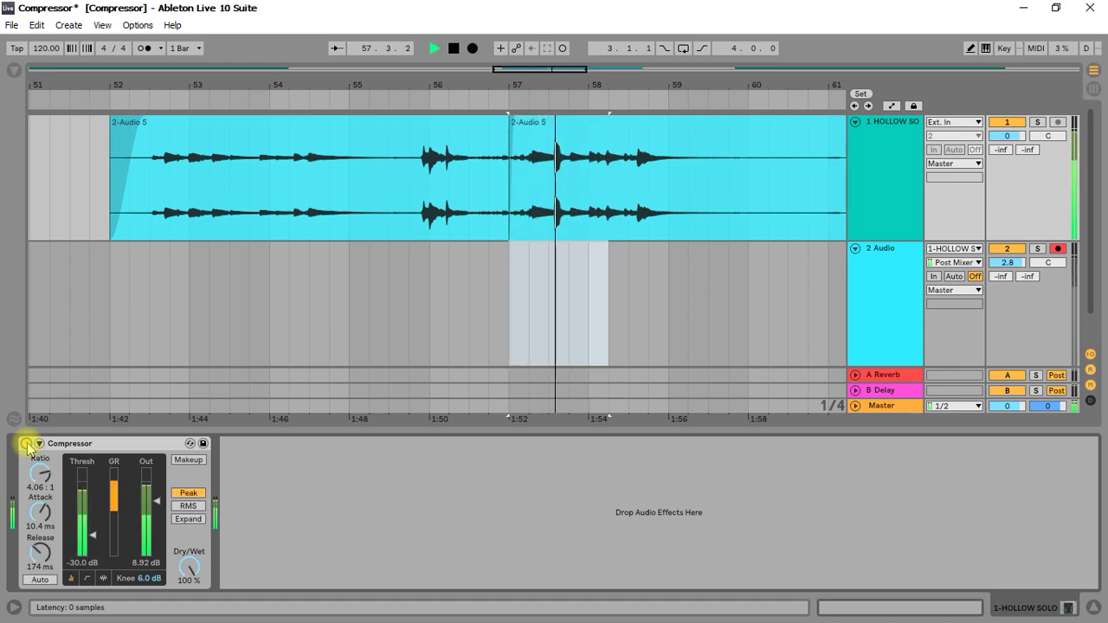
pyautogui.press('space')
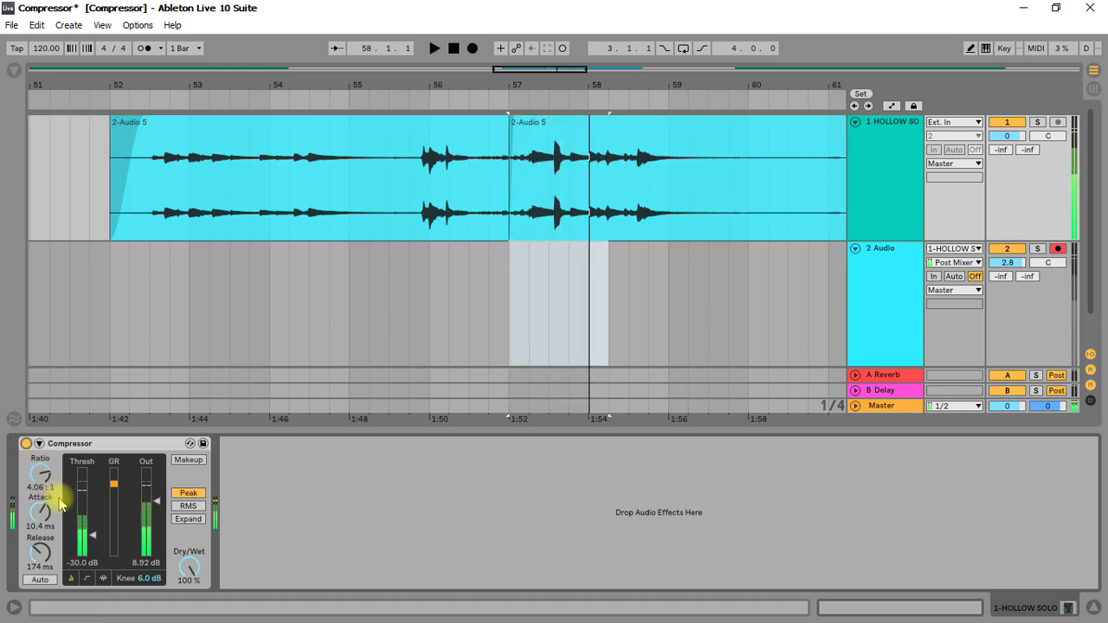
# Set the Compressor's attack to 17.9 ms and threshold to -25.5 dB, and play the solo from 57.3.1.
pyautogui.click(554, 266)
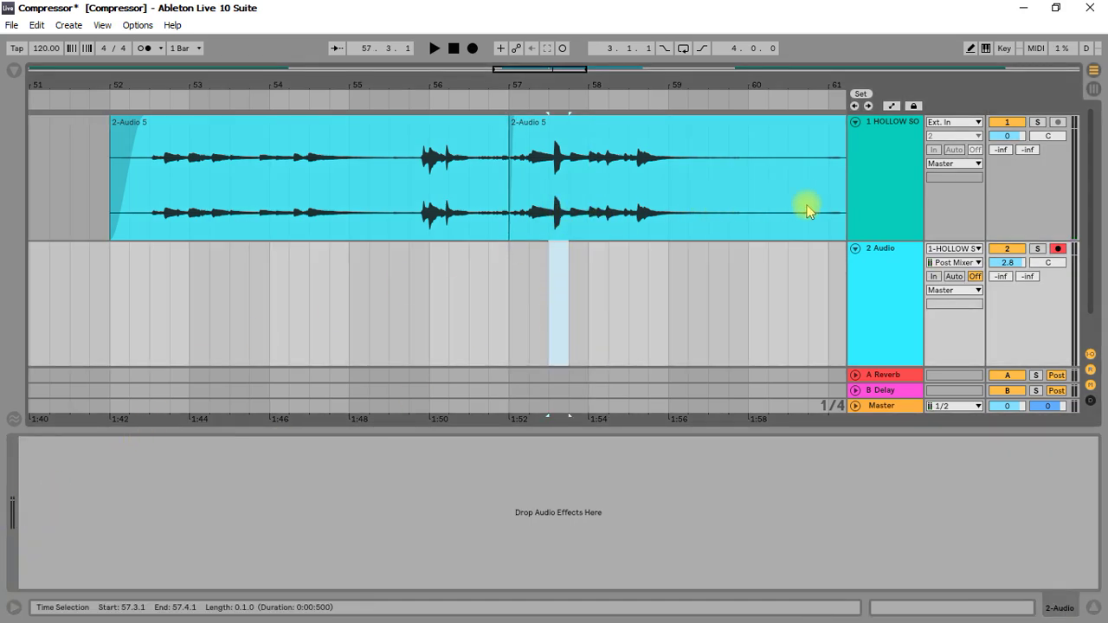
pyautogui.click(881, 203)
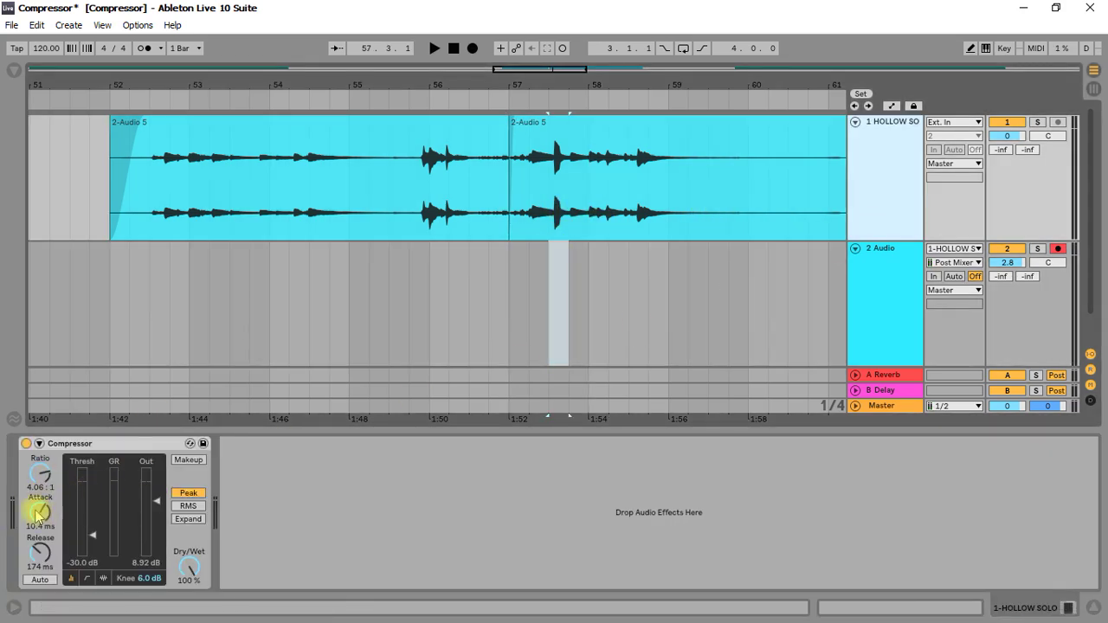
pyautogui.click(38, 514)
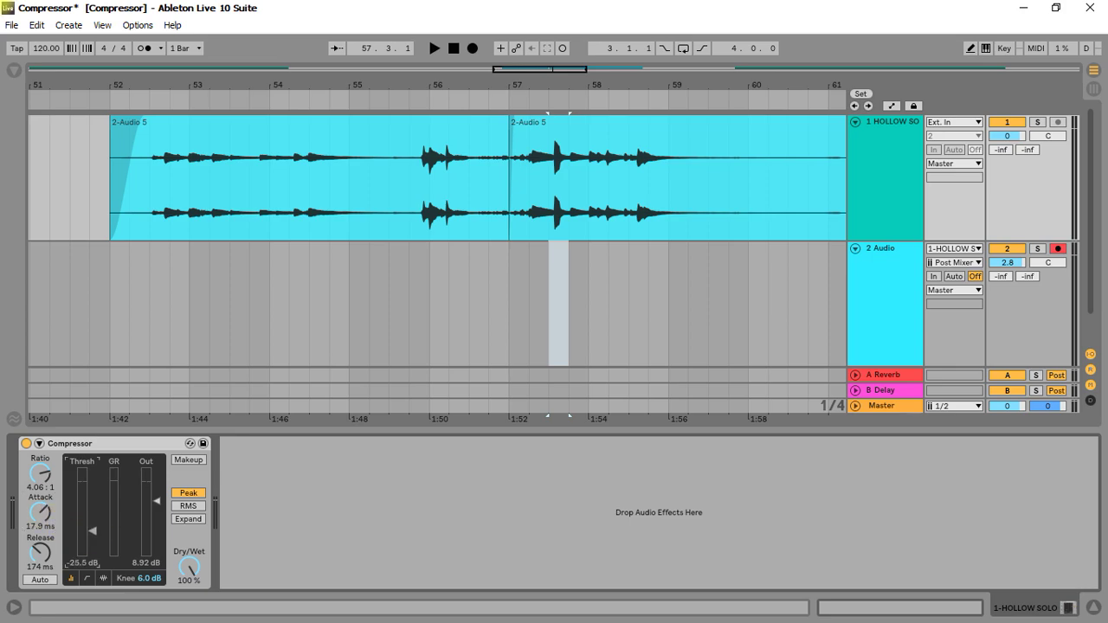
pyautogui.press('space')
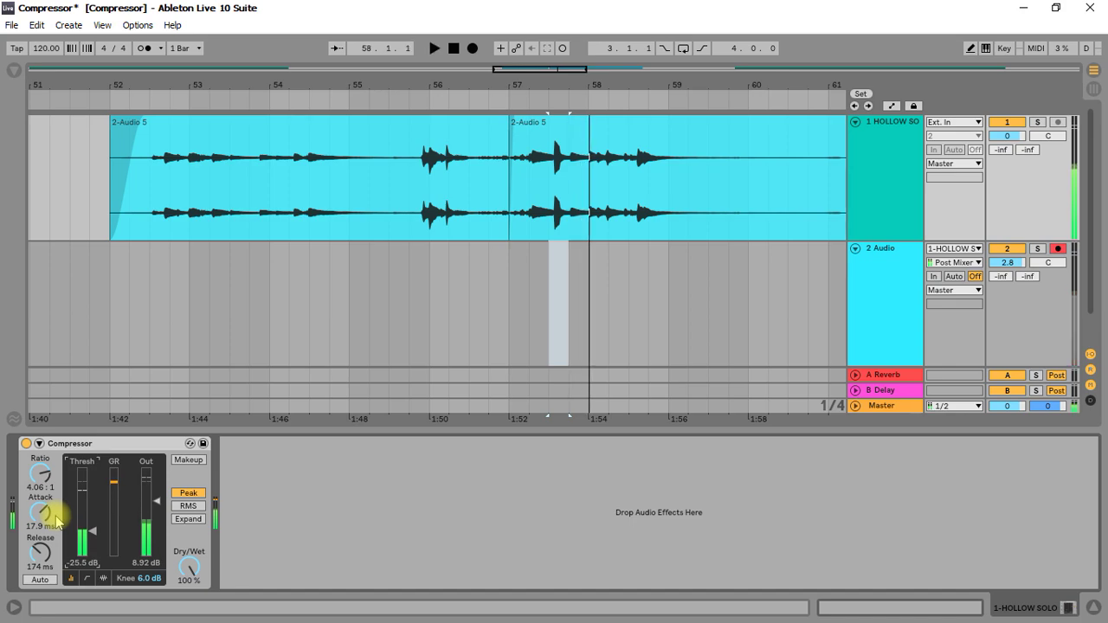
# Record the compressed solo onto the 2 Audio track from 52.1.1 and compare its peaks around bar 56 with the original's.
pyautogui.click(123, 168)
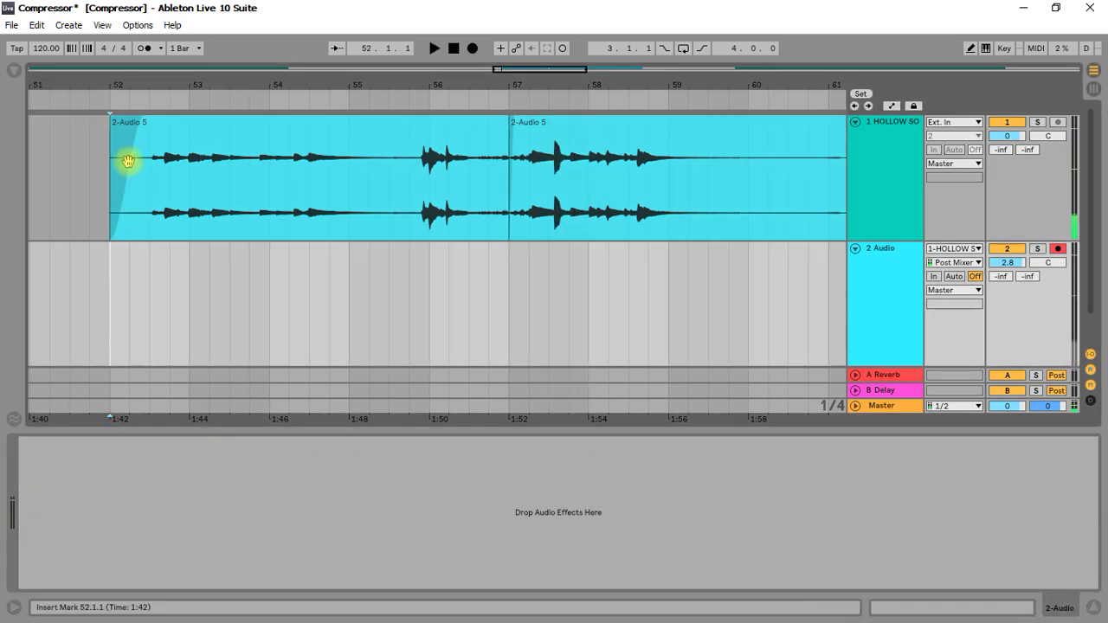
pyautogui.press('space')
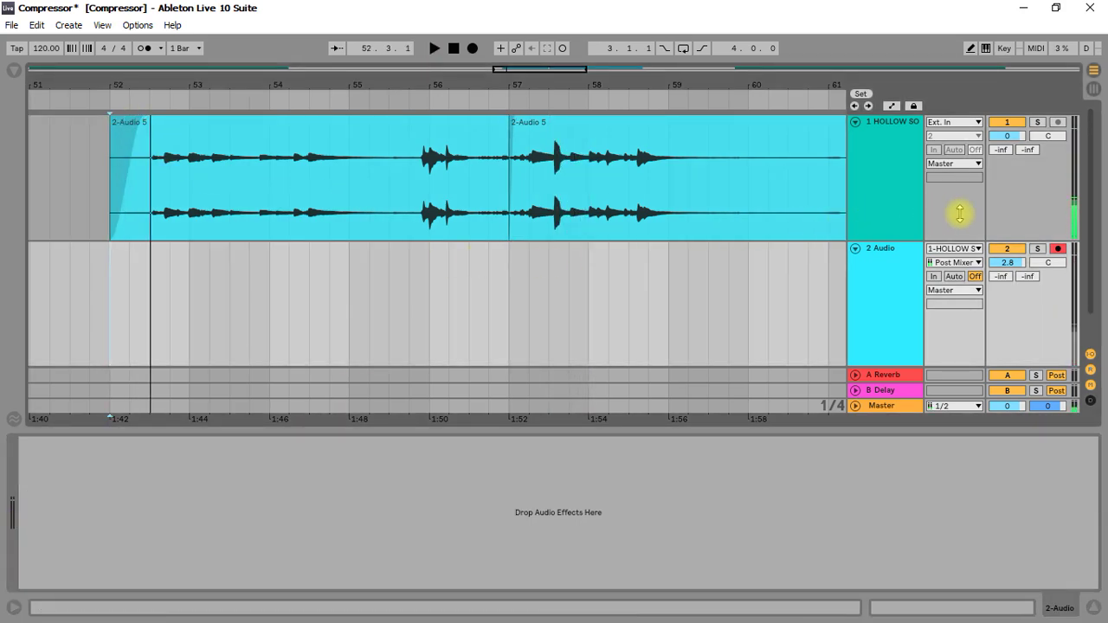
pyautogui.click(1010, 214)
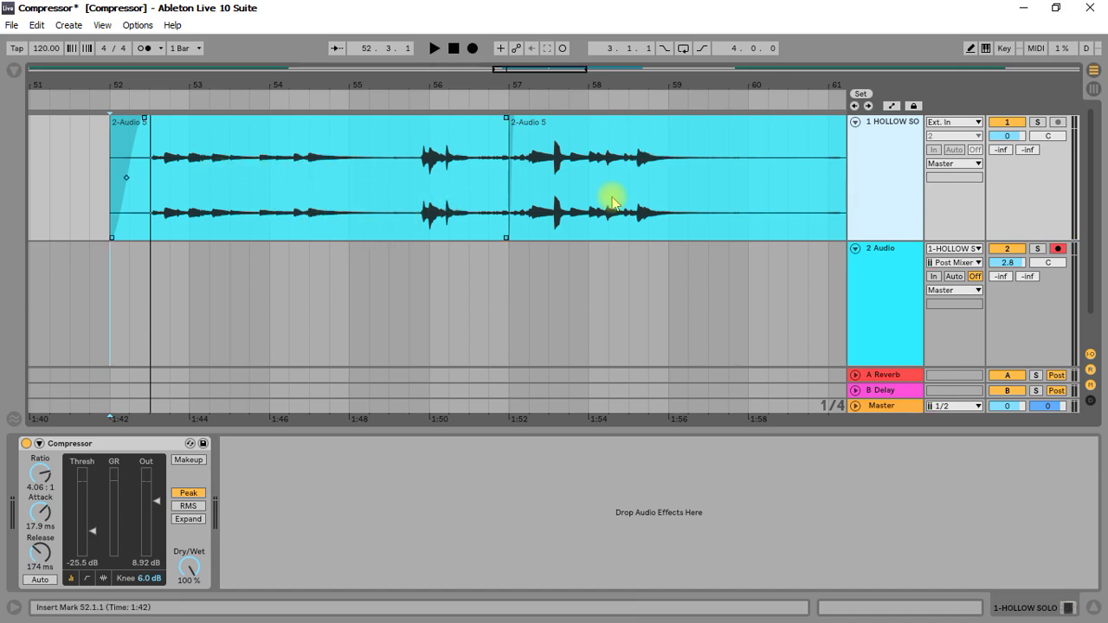
pyautogui.click(471, 47)
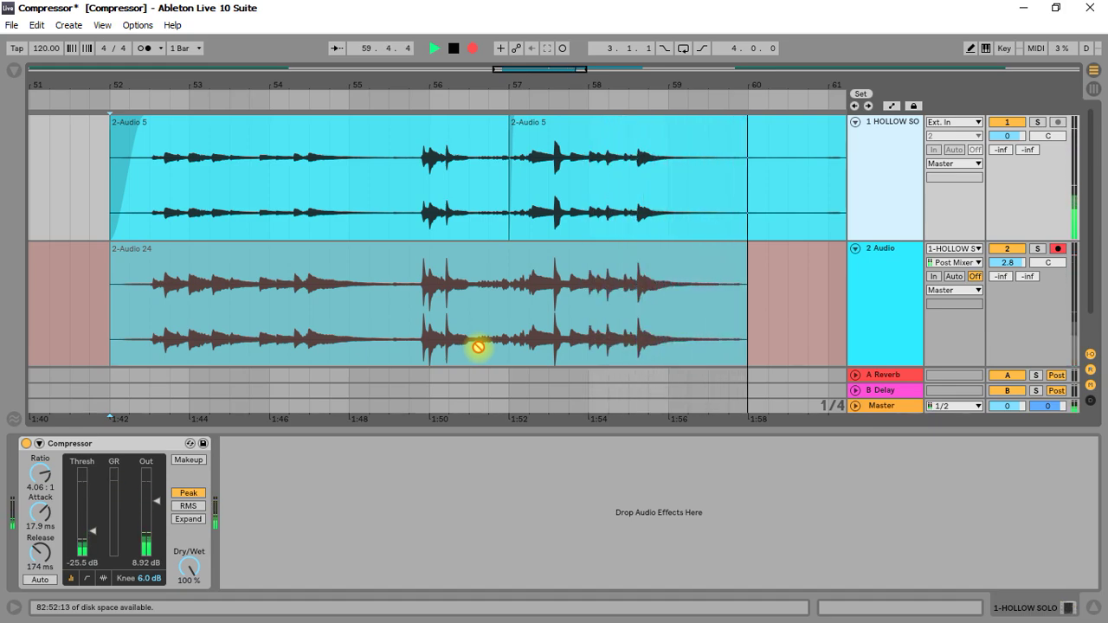
pyautogui.press('space')
pyautogui.moveTo(170, 87)
pyautogui.mouseDown()
pyautogui.moveTo(172, 160)
pyautogui.moveTo(178, 113)
pyautogui.mouseUp()
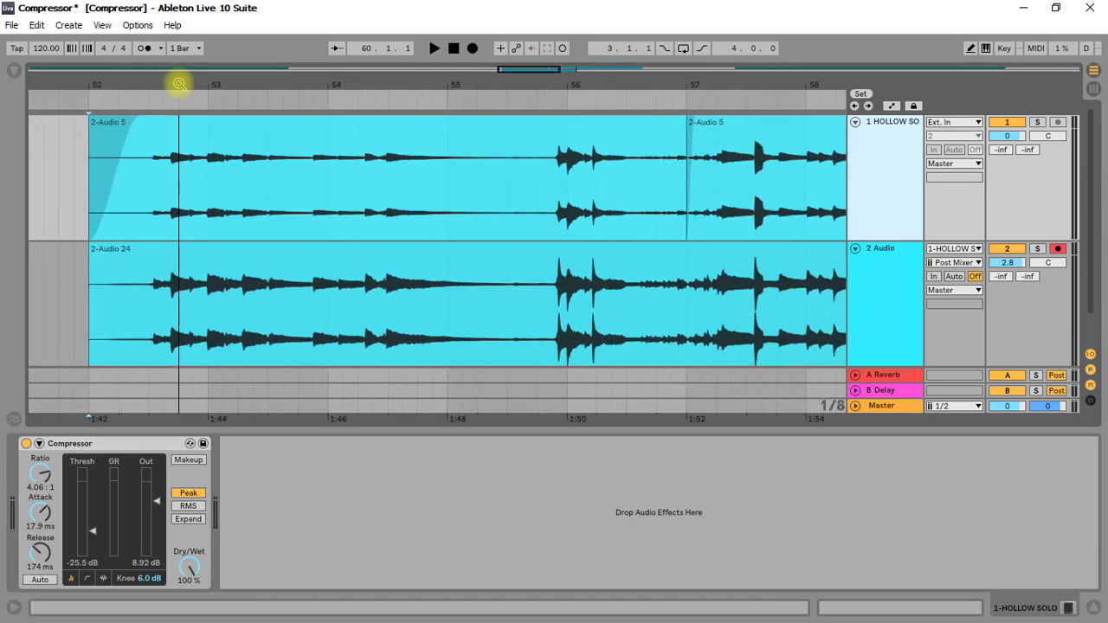
pyautogui.click(484, 299)
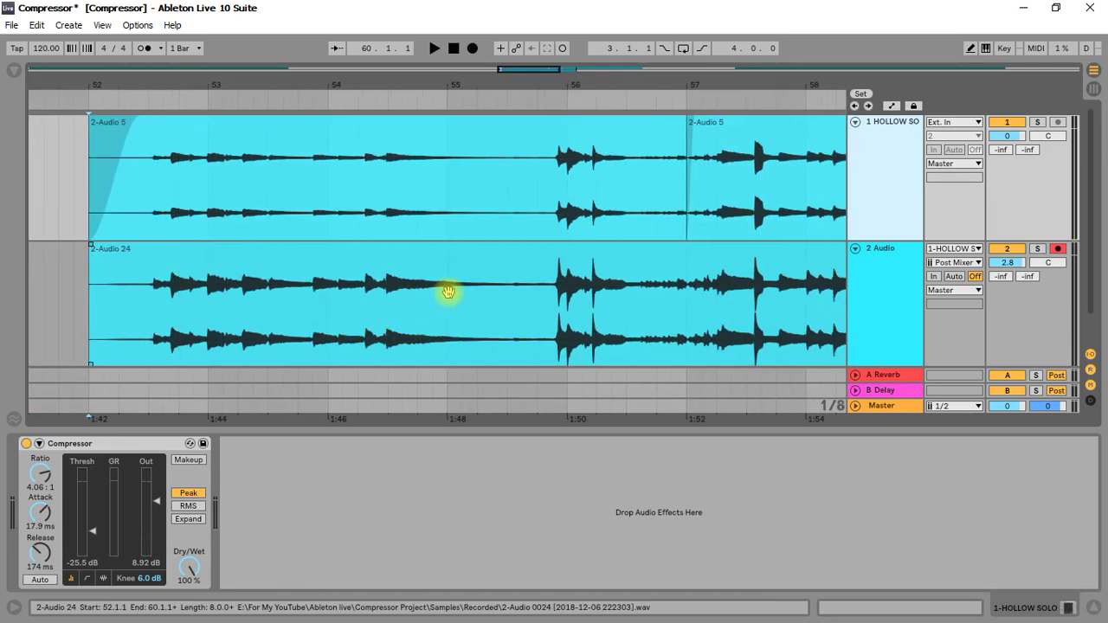
pyautogui.click(577, 211)
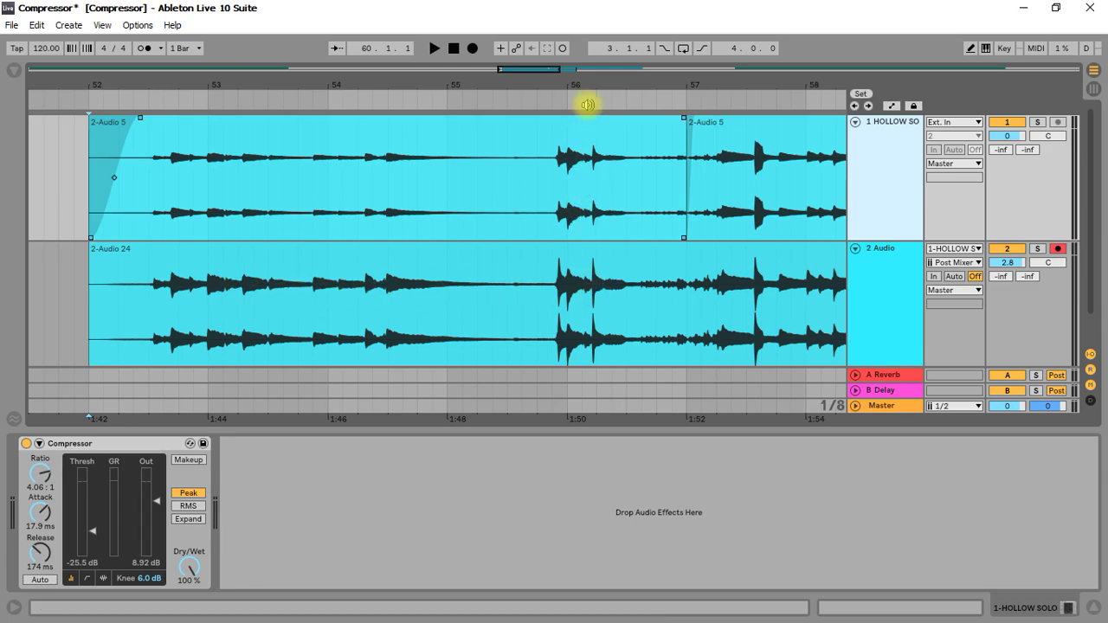
pyautogui.moveTo(596, 87)
pyautogui.mouseDown()
pyautogui.moveTo(447, 152)
pyautogui.moveTo(408, 152)
pyautogui.mouseUp()
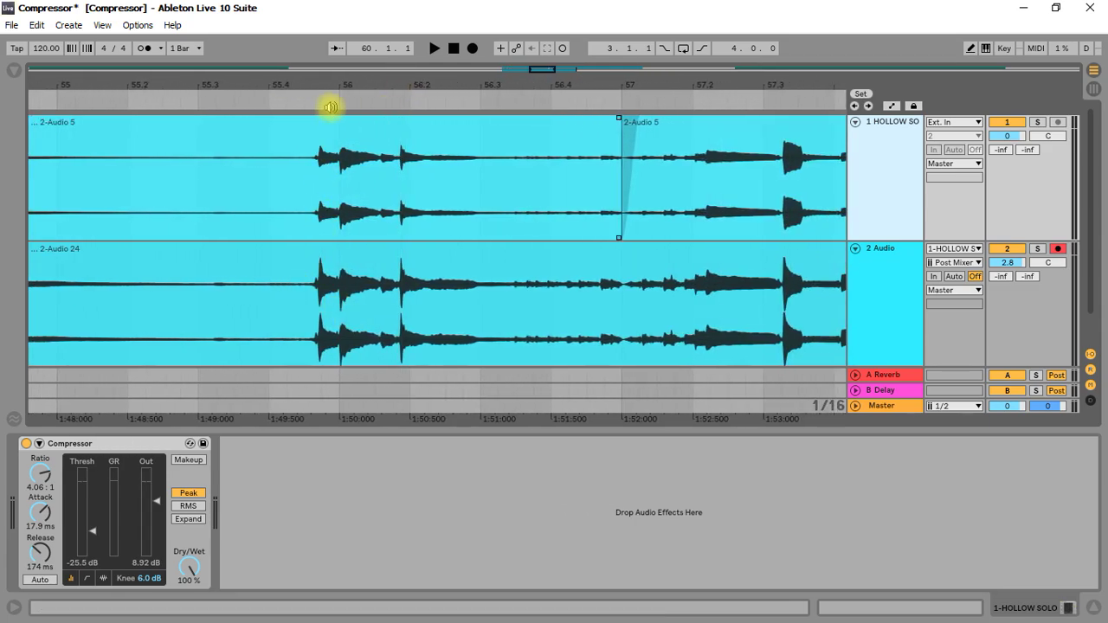
pyautogui.moveTo(334, 84); pyautogui.dragTo(334, 28)
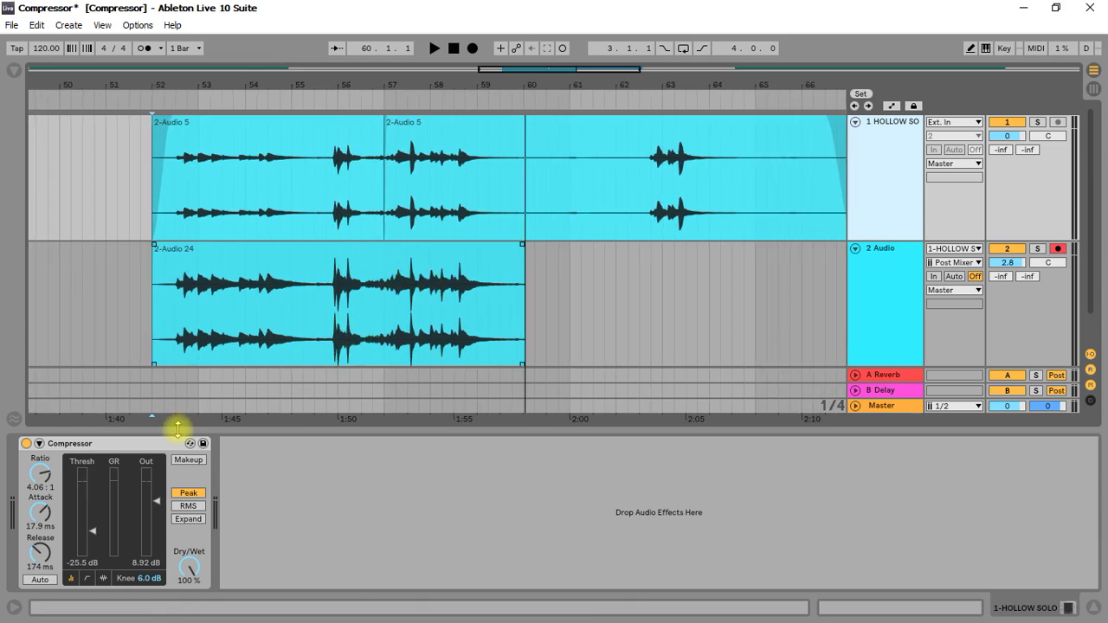
# Play the solo briefly near bar 63 and reduce the Compressor's attack to 4.99 ms and then to 2.40 ms.
pyautogui.moveTo(567, 314); pyautogui.dragTo(158, 320)
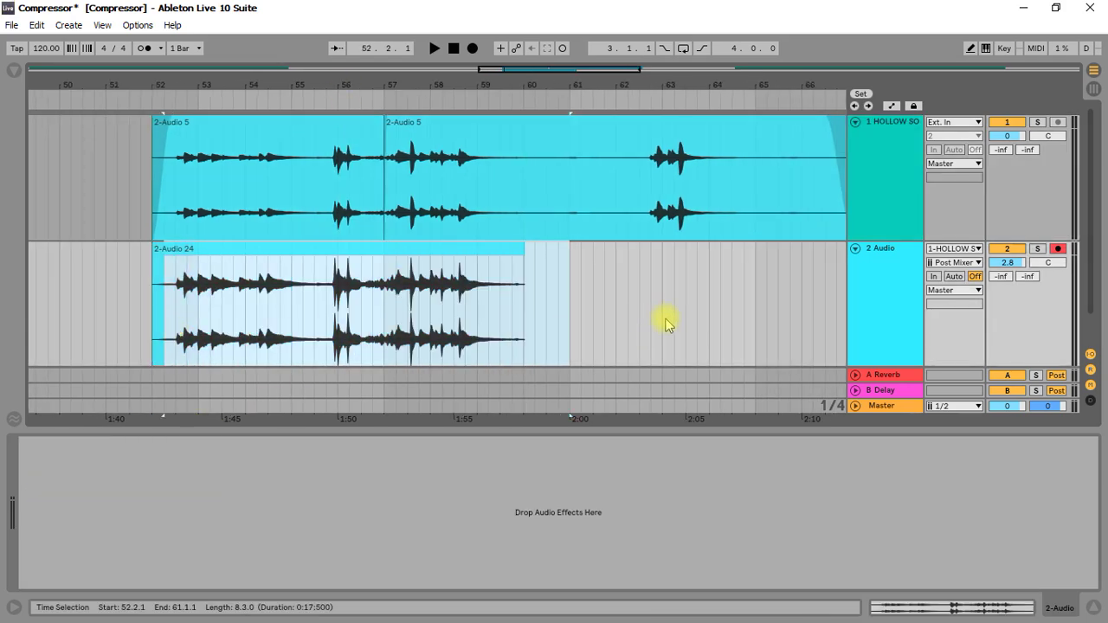
pyautogui.click(675, 317)
pyautogui.click(893, 179)
pyautogui.press('space')
pyautogui.press('space')
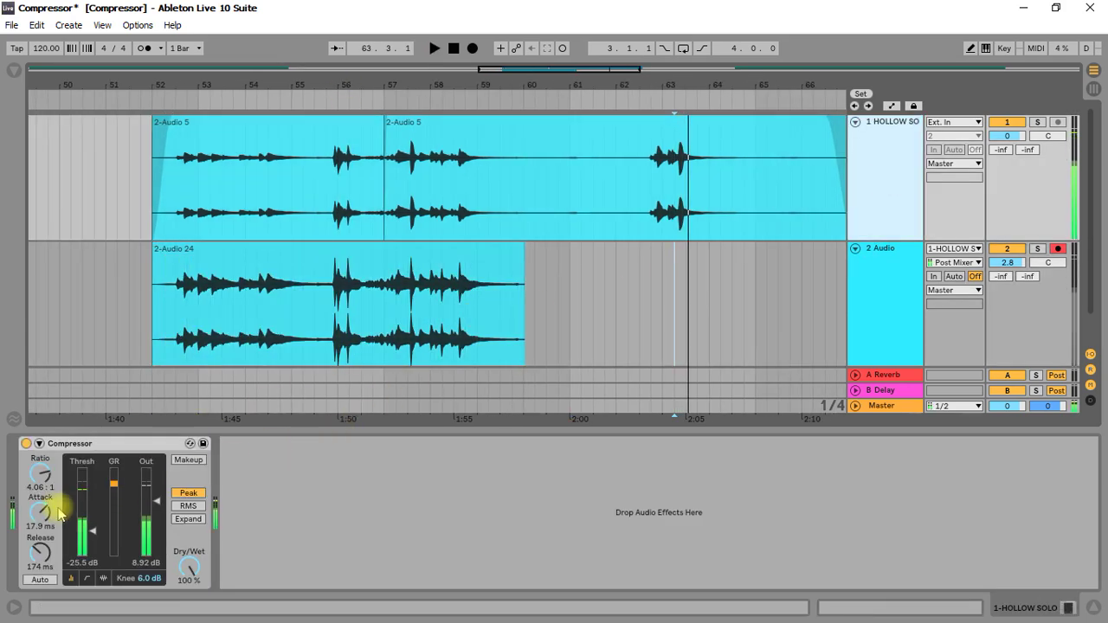
pyautogui.moveTo(48, 518); pyautogui.dragTo(47, 523)
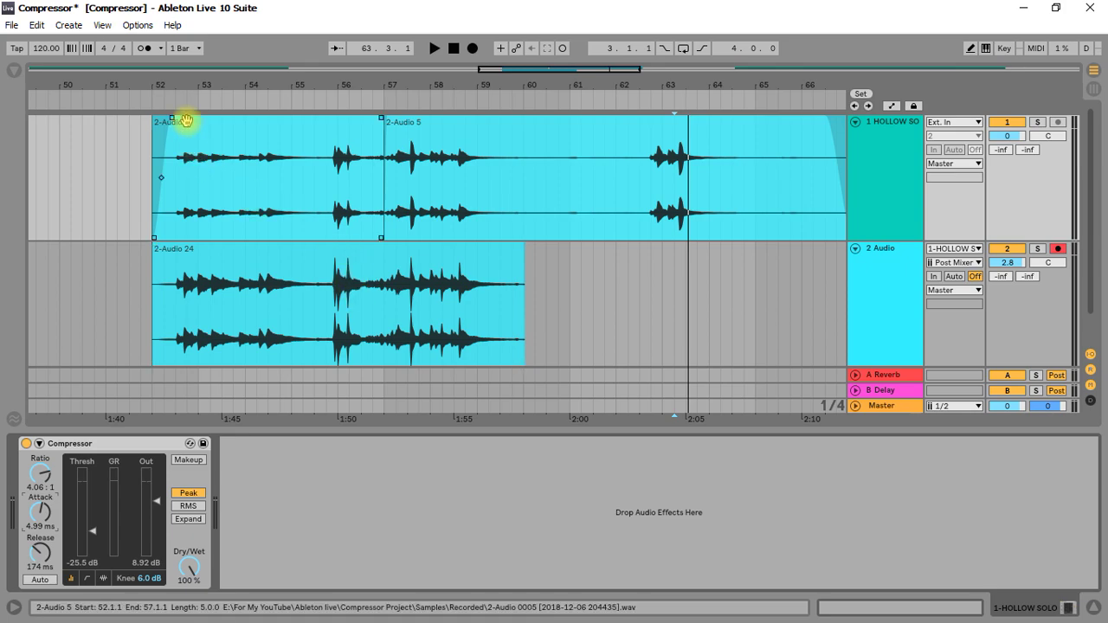
pyautogui.moveTo(339, 89); pyautogui.dragTo(323, 212)
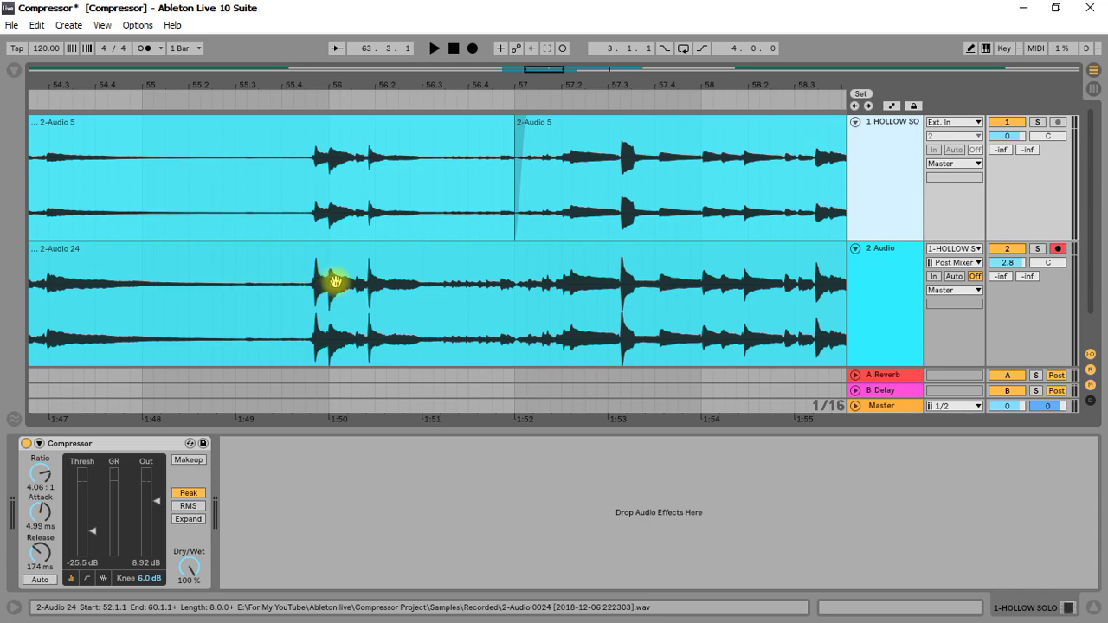
pyautogui.moveTo(321, 83); pyautogui.dragTo(348, 2)
pyautogui.moveTo(39, 515); pyautogui.dragTo(39, 532)
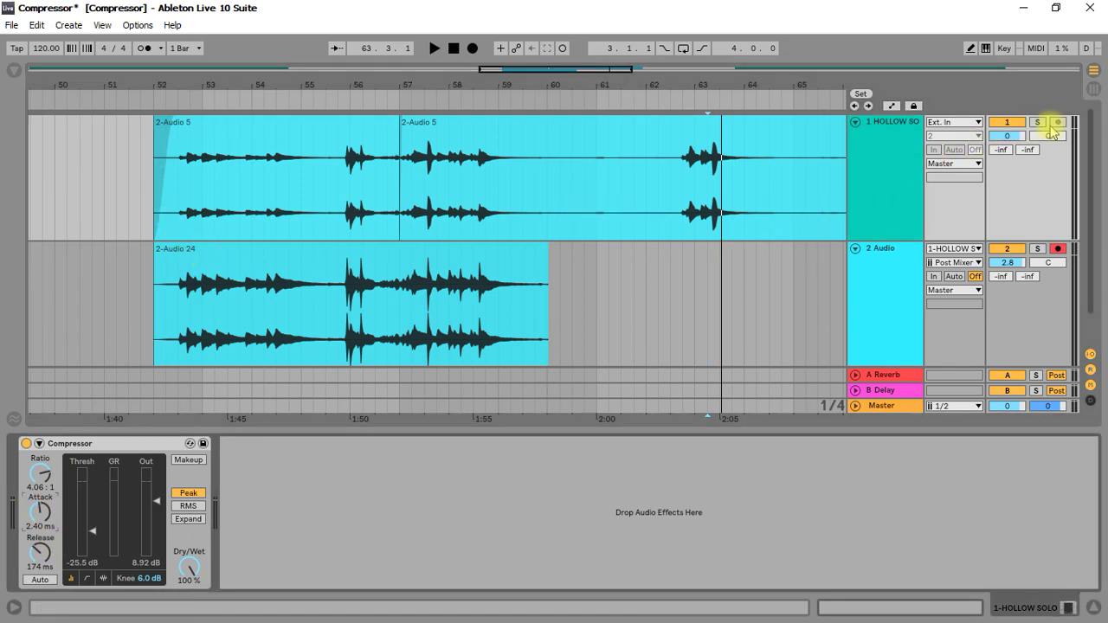
# Record the compressed solo onto the 2 Audio track again, first briefly near bar 63 and then from 52.2.1.
pyautogui.click(472, 51)
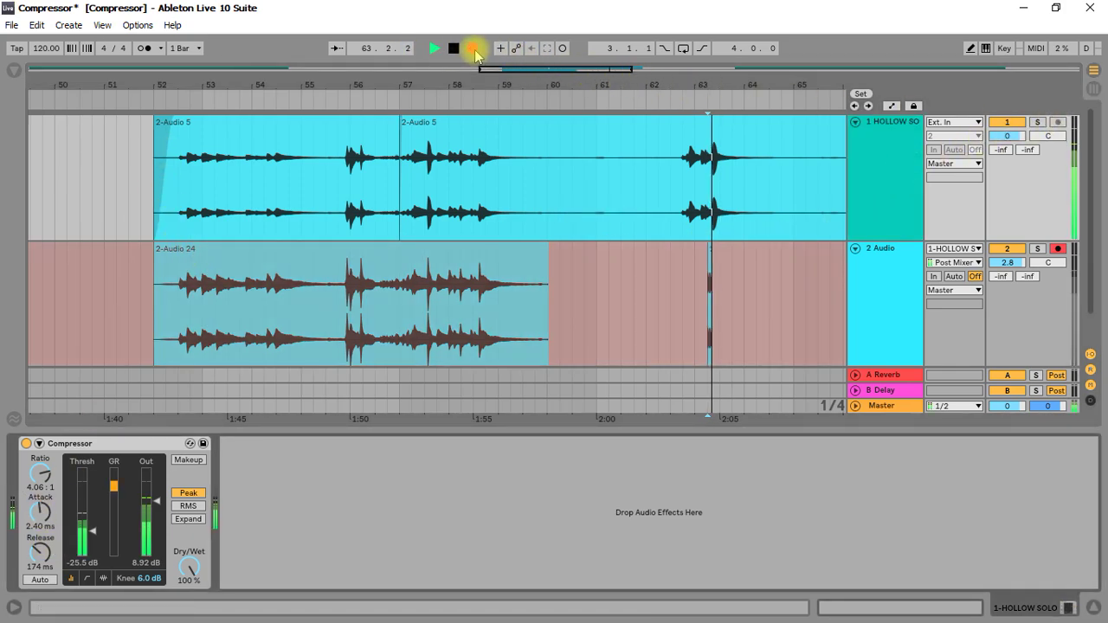
pyautogui.press('space')
pyautogui.moveTo(571, 291); pyautogui.dragTo(165, 305)
pyautogui.click(473, 50)
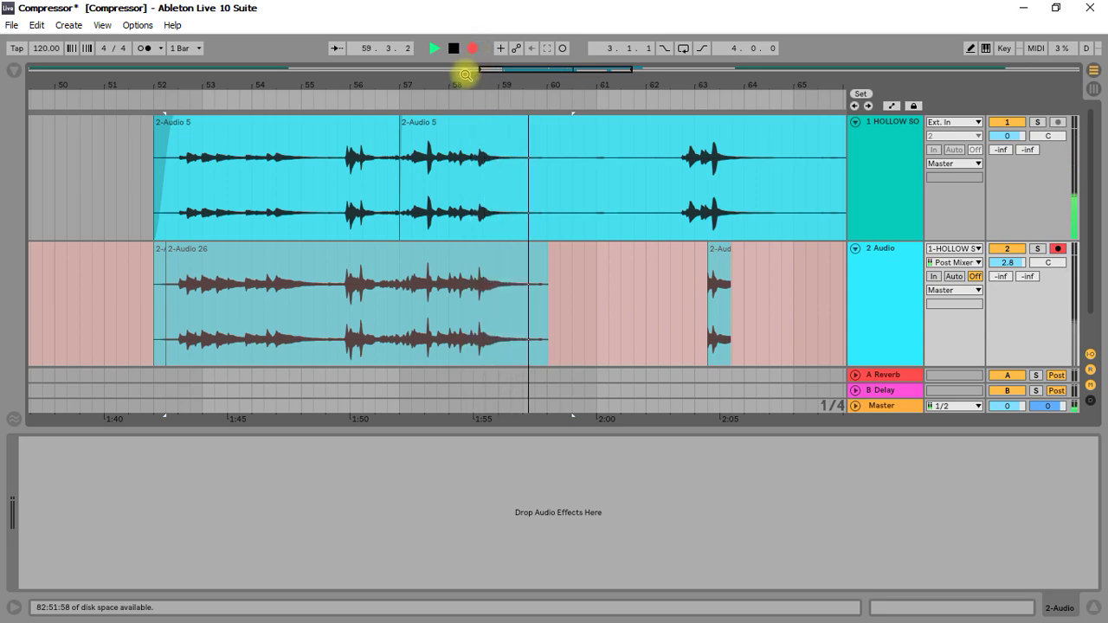
pyautogui.press('space')
# Compare the new recording's waveform with the original's between bars 52 and 60 and show the solo track's Compressor.
pyautogui.click(541, 313)
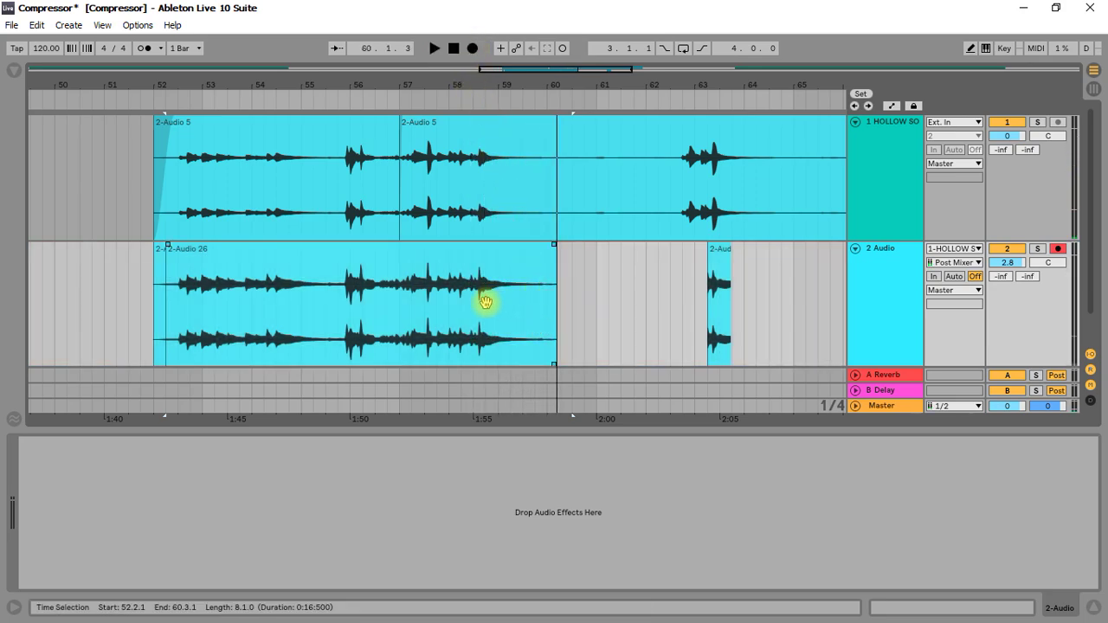
pyautogui.moveTo(391, 80); pyautogui.dragTo(394, 132)
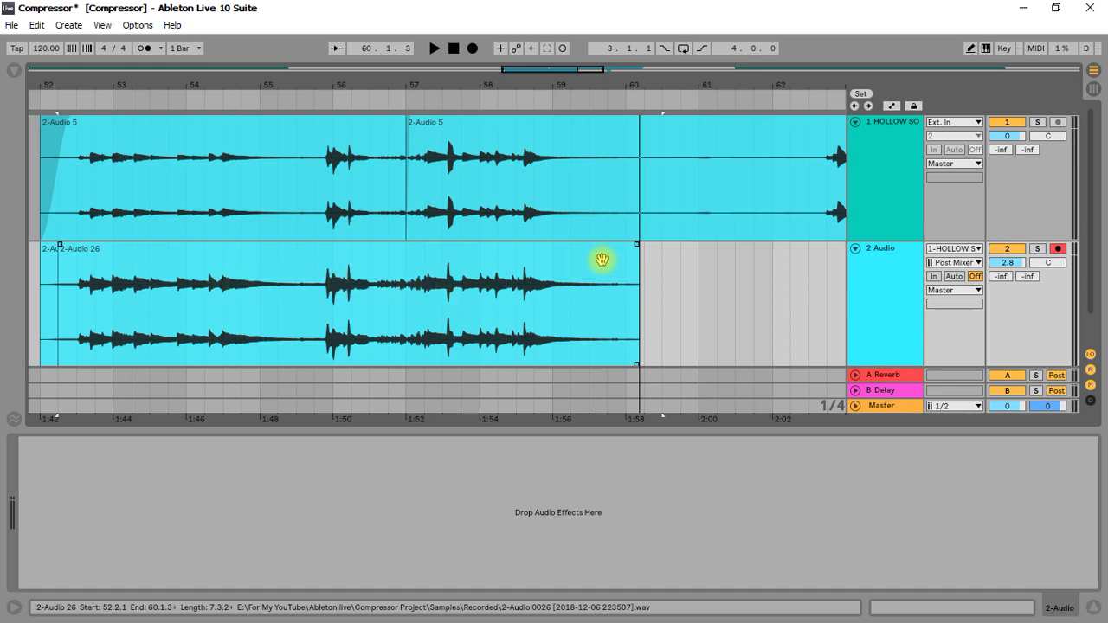
pyautogui.click(1028, 199)
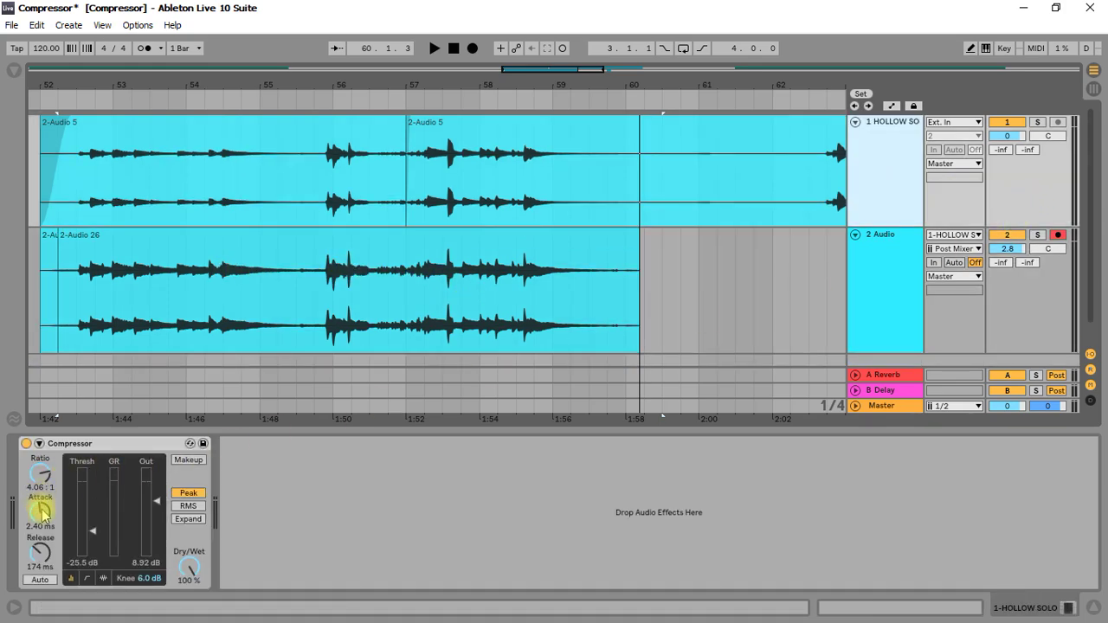
# Set the Compressor's attack to 3.16 ms and release to 1.19 s, and record the solo onto the 2 Audio track from 52.2.1.
pyautogui.click(43, 512)
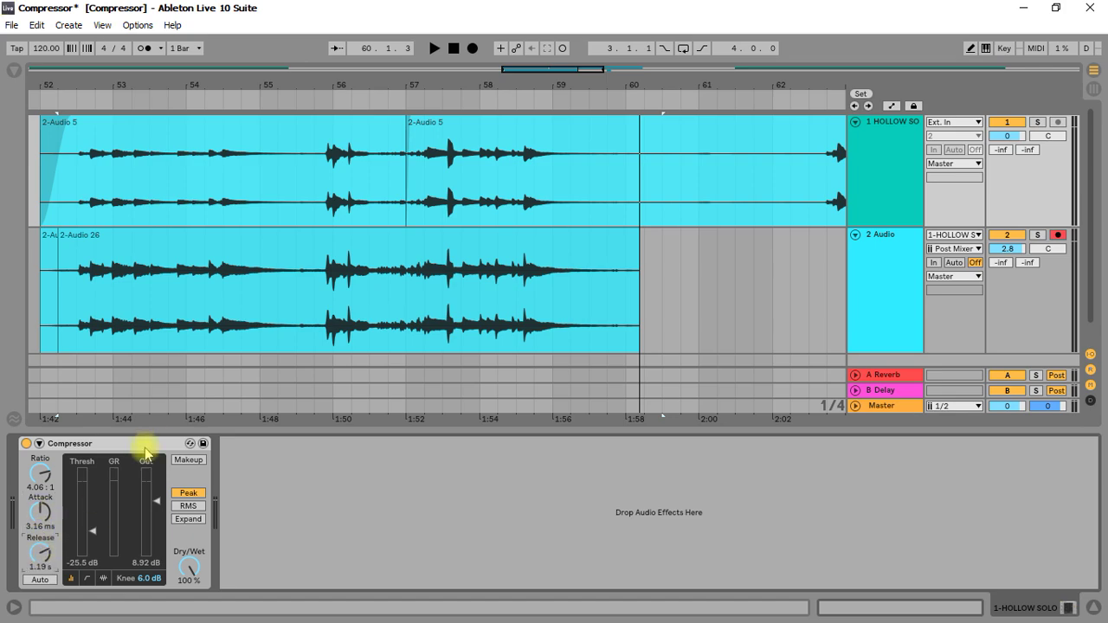
pyautogui.press('space')
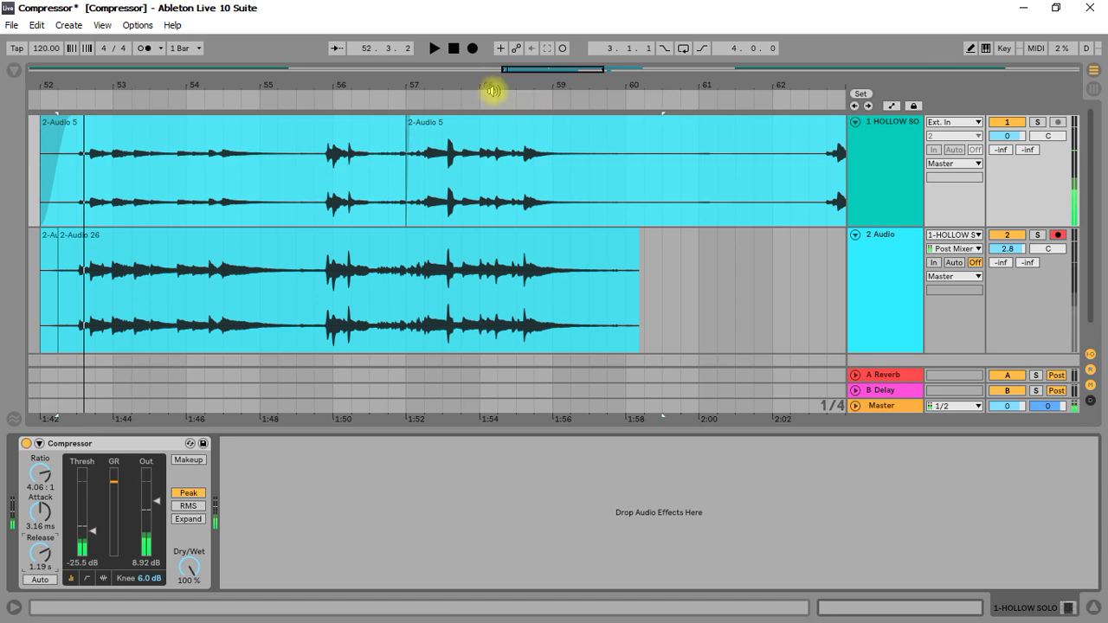
pyautogui.click(472, 49)
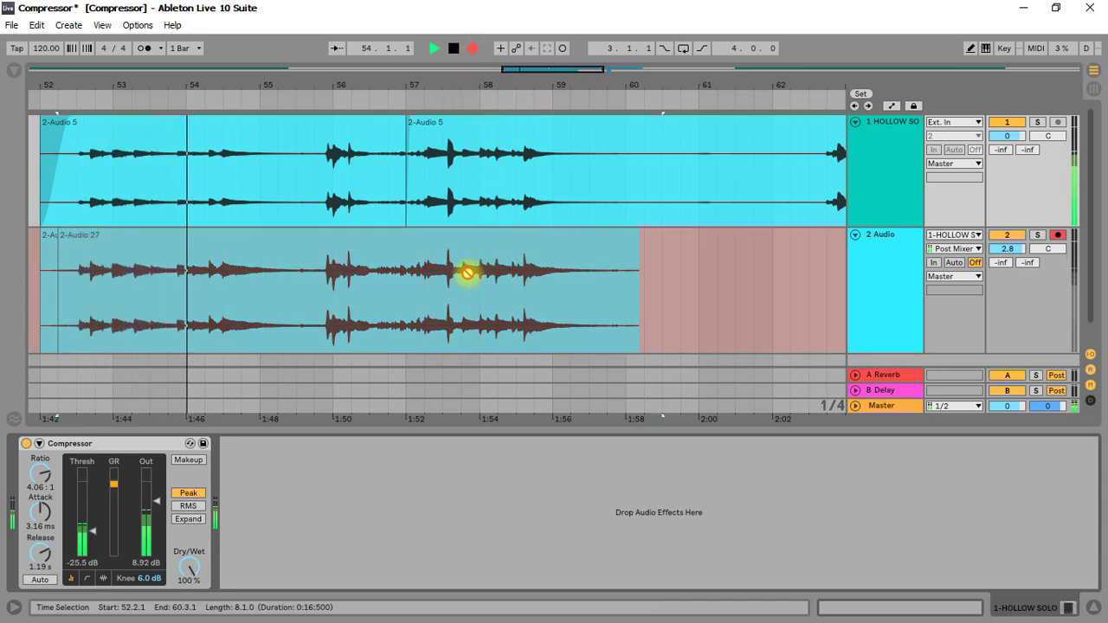
pyautogui.press('space')
# Record a short take of the compressed solo onto the 2 Audio track from 57.2.1.
pyautogui.press('space')
pyautogui.click(425, 309)
pyautogui.moveTo(425, 309); pyautogui.dragTo(606, 298)
pyautogui.click(472, 48)
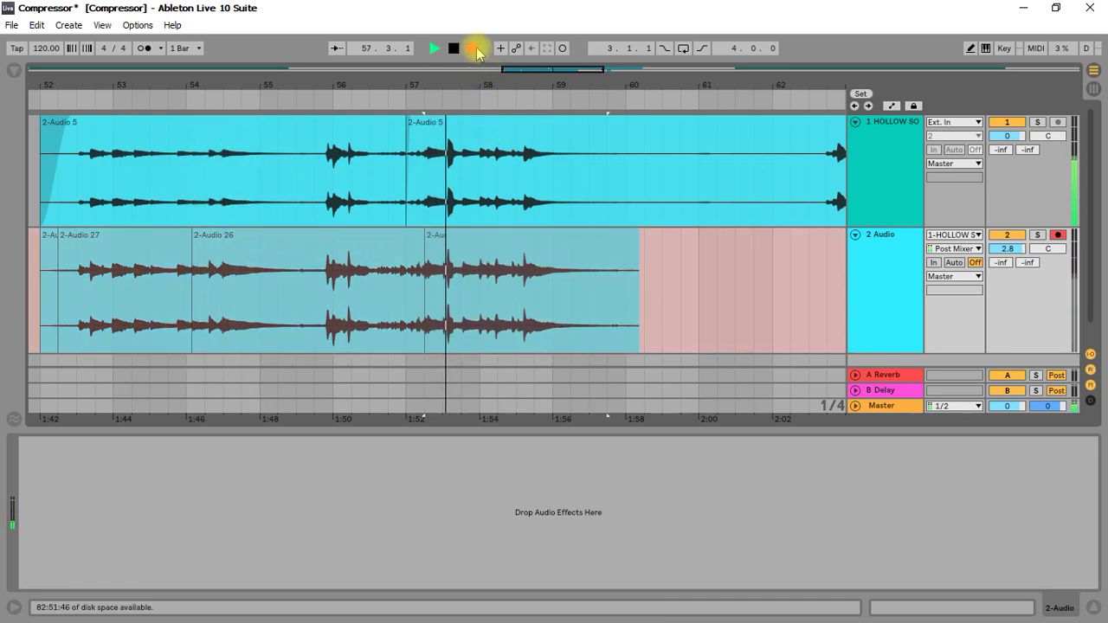
pyautogui.press('space')
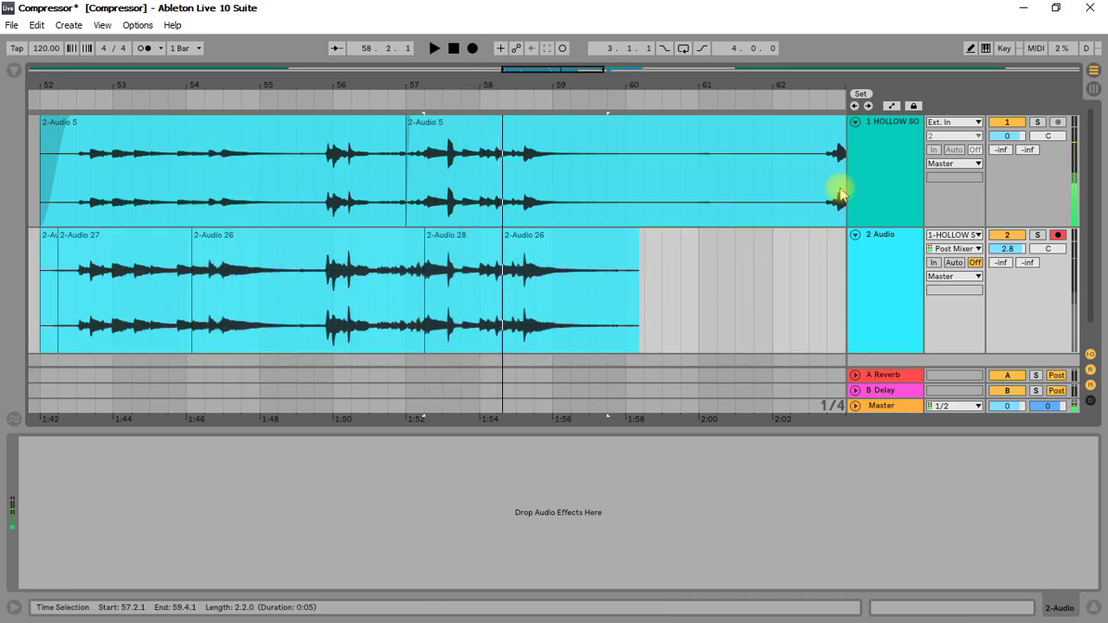
# Reduce the Compressor's release to 11.8 ms and then 19.8 ms, and record the solo onto the 2 Audio track from 52.1.1.
pyautogui.click(882, 185)
pyautogui.moveTo(49, 556); pyautogui.dragTo(49, 572)
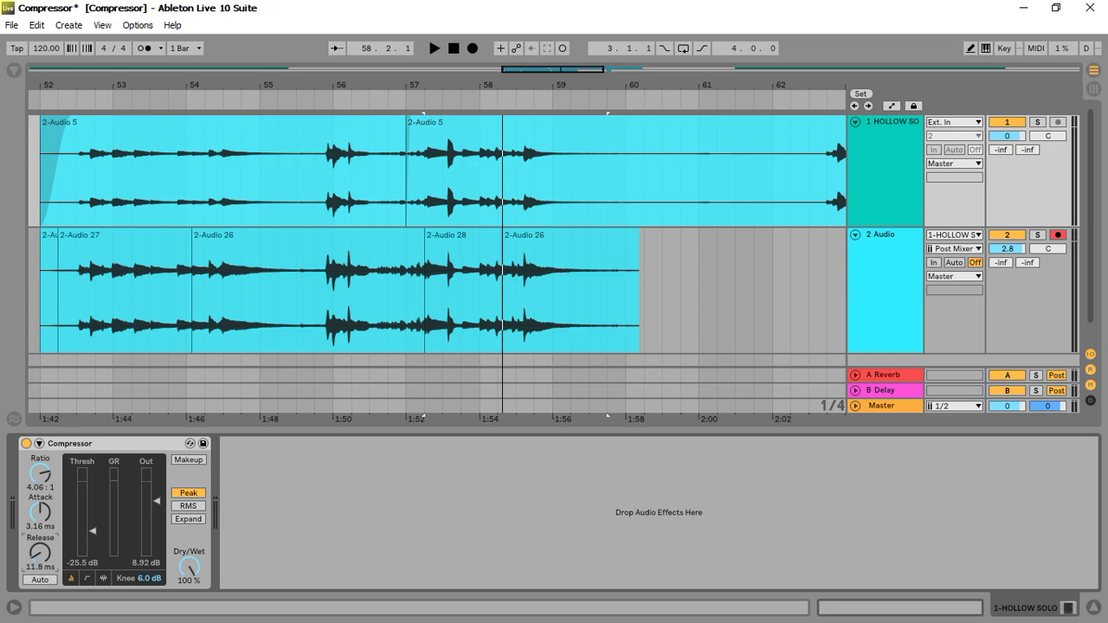
pyautogui.moveTo(231, 77); pyautogui.dragTo(240, 81)
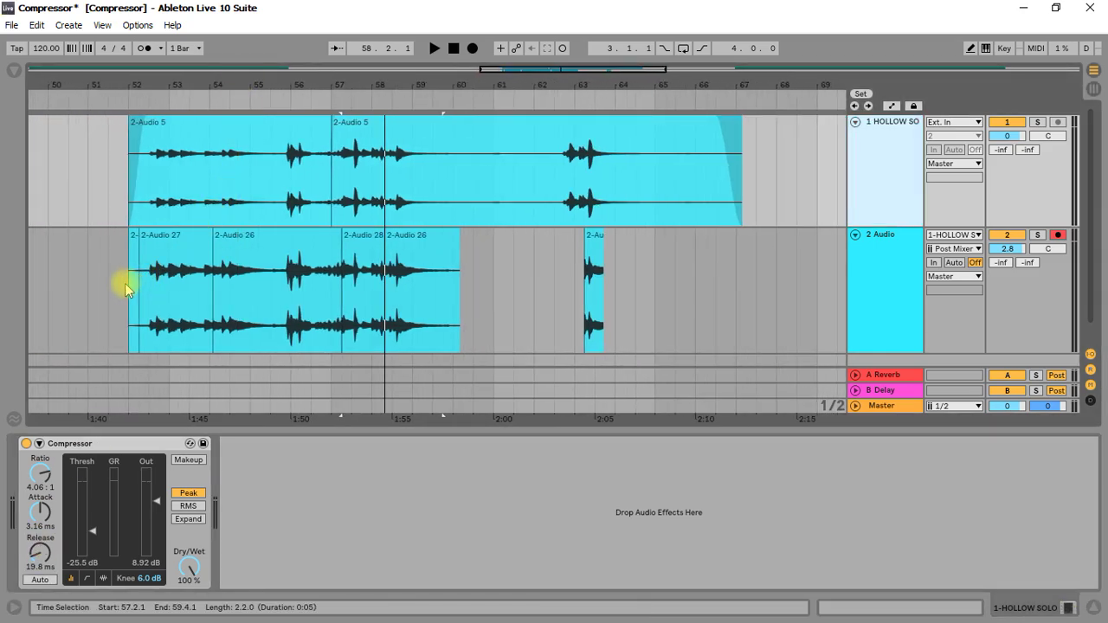
pyautogui.click(148, 260)
pyautogui.click(471, 47)
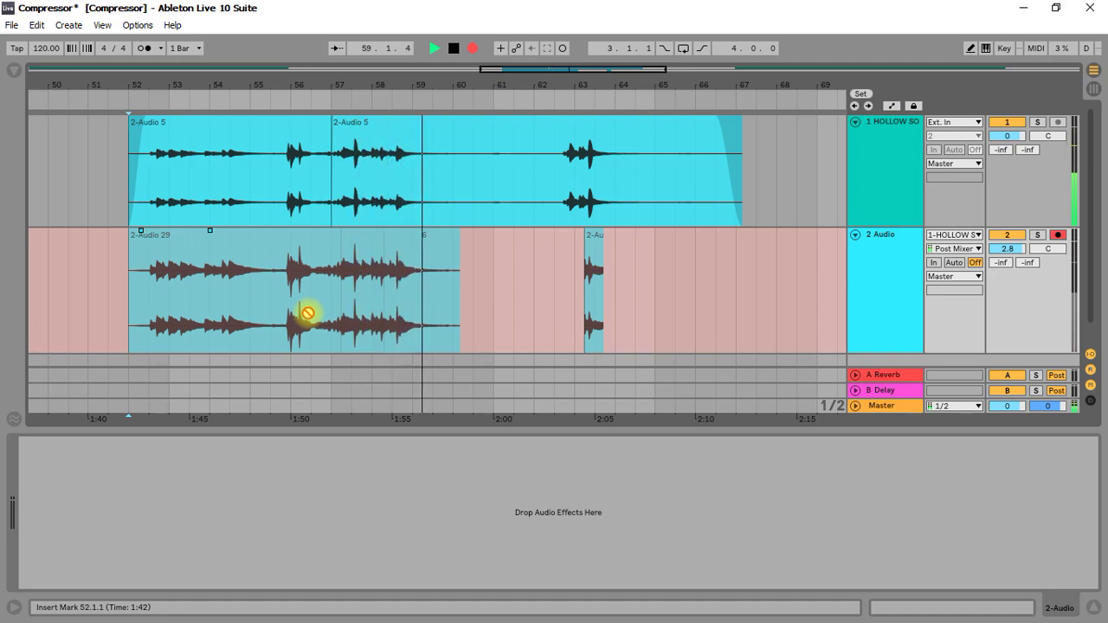
pyautogui.press('space')
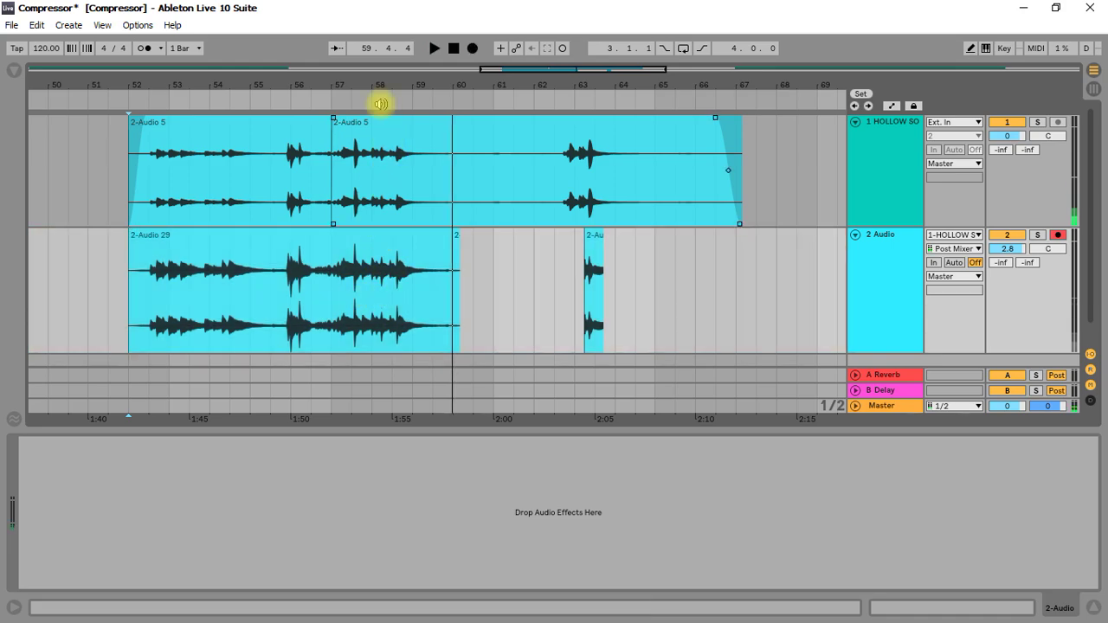
# Compare the new recording's transient peak near 57.3 with the original's in close-up.
pyautogui.moveTo(368, 81); pyautogui.dragTo(368, 108)
pyautogui.moveTo(373, 85); pyautogui.dragTo(377, 103)
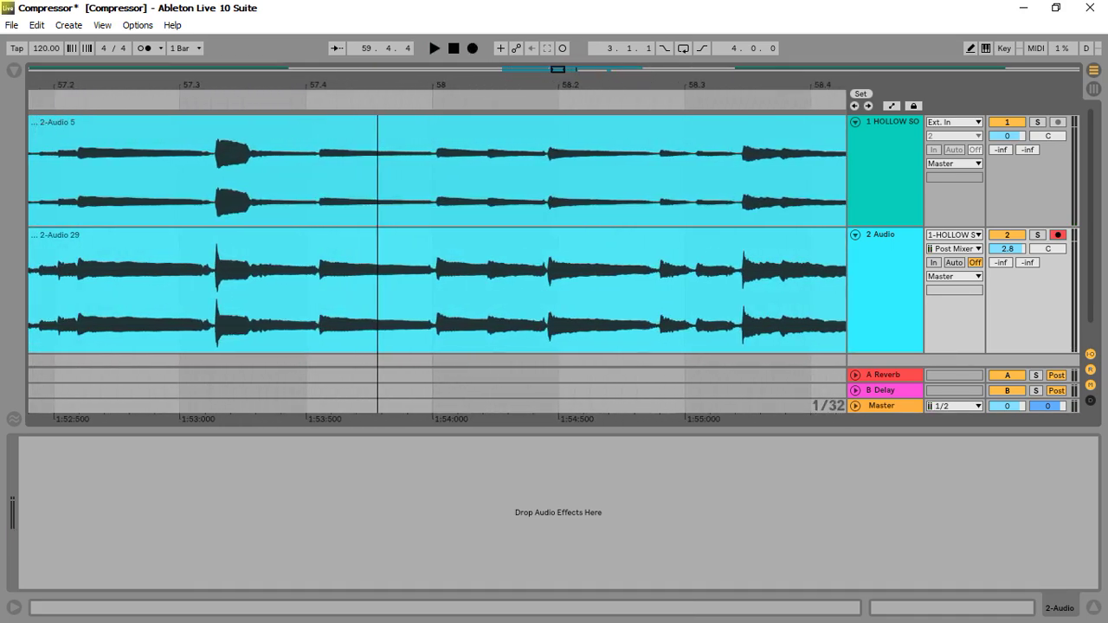
pyautogui.moveTo(217, 83); pyautogui.dragTo(232, 284)
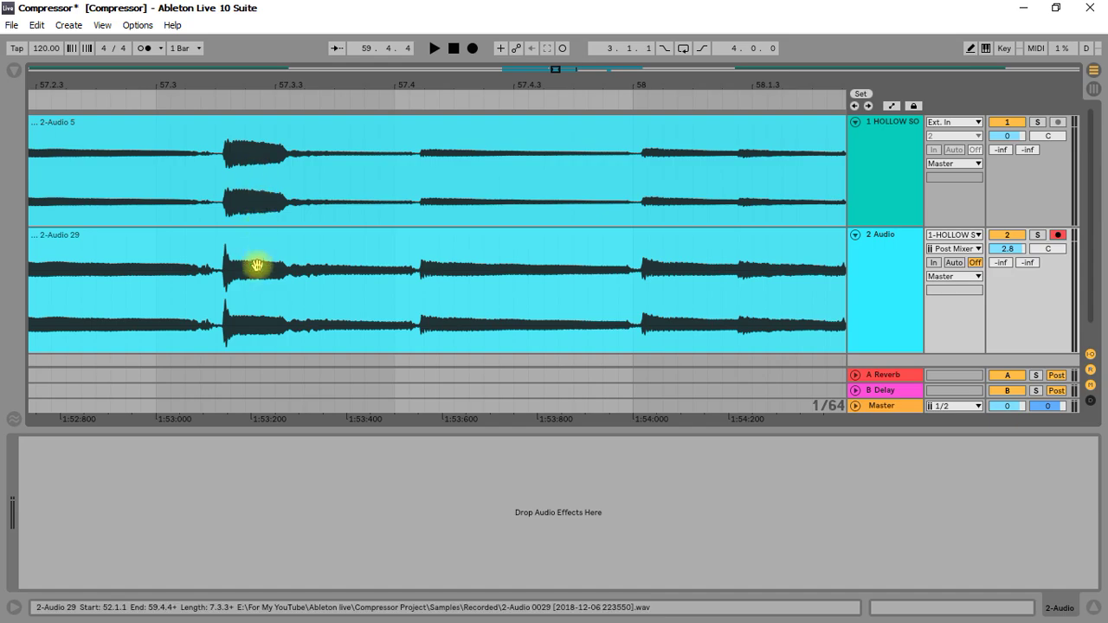
pyautogui.moveTo(228, 84)
pyautogui.mouseDown()
pyautogui.moveTo(231, 38)
pyautogui.moveTo(247, 54)
pyautogui.moveTo(248, 130)
pyautogui.mouseUp()
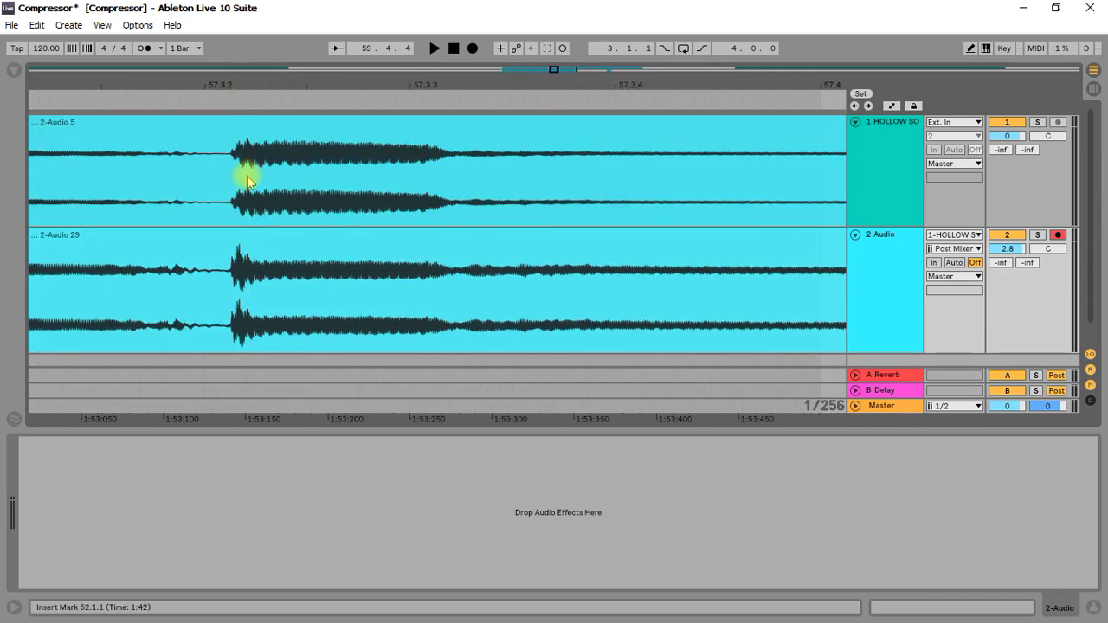
pyautogui.moveTo(251, 82); pyautogui.dragTo(248, 130)
pyautogui.moveTo(218, 90); pyautogui.dragTo(217, 26)
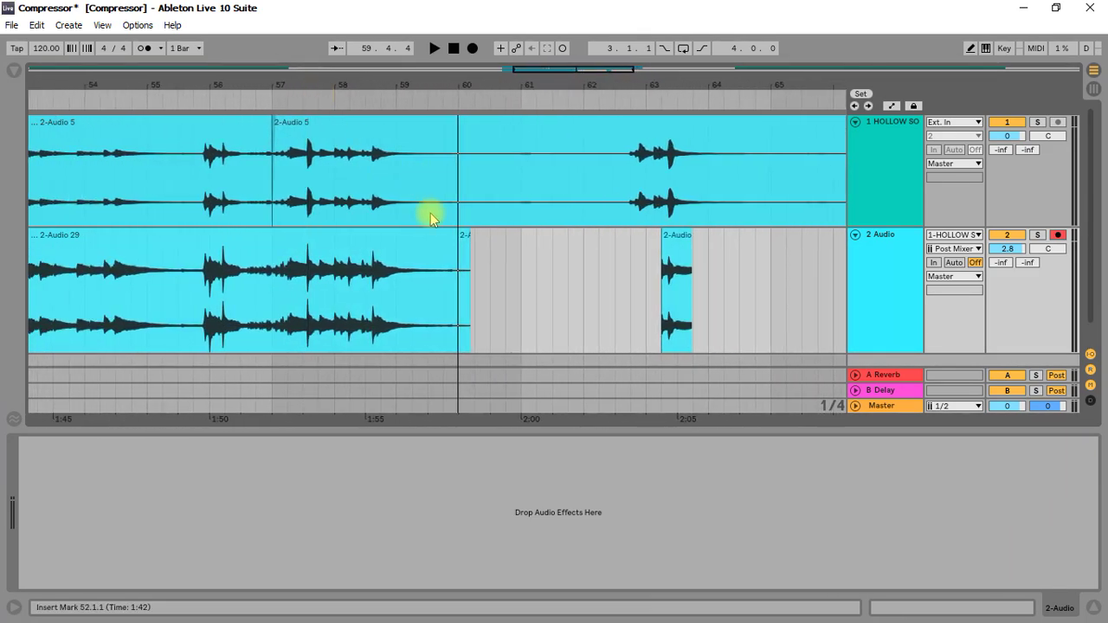
# Set the Compressor's release to 1.08 s and record the solo onto the 2 Audio track again from 52.1.1.
pyautogui.click(890, 173)
pyautogui.click(111, 543)
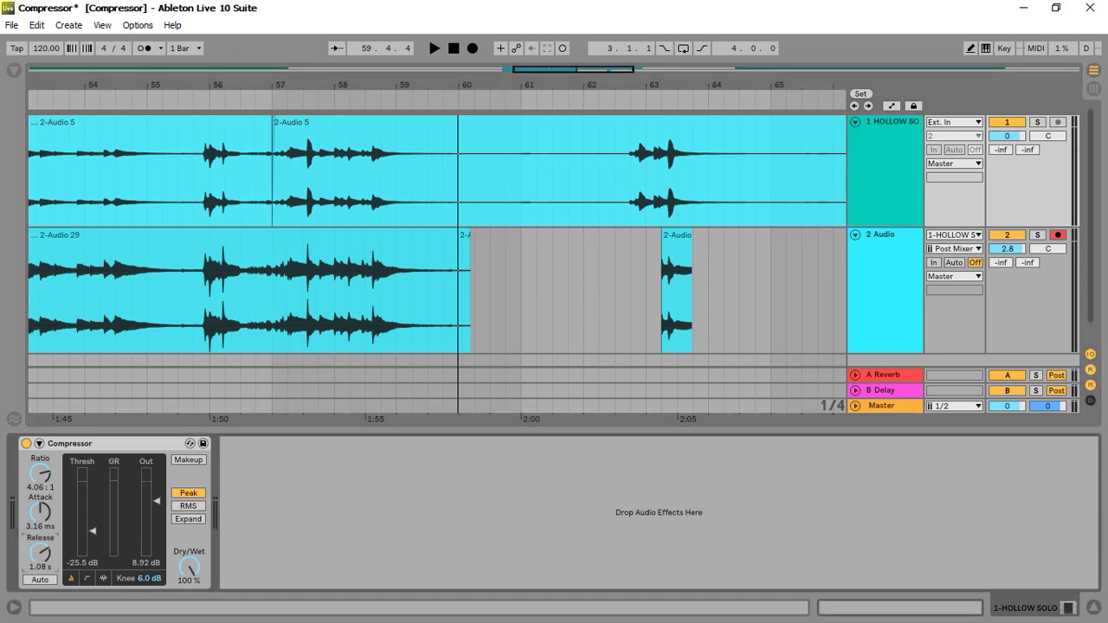
pyautogui.moveTo(220, 87); pyautogui.dragTo(331, 97)
pyautogui.moveTo(346, 279); pyautogui.dragTo(298, 80)
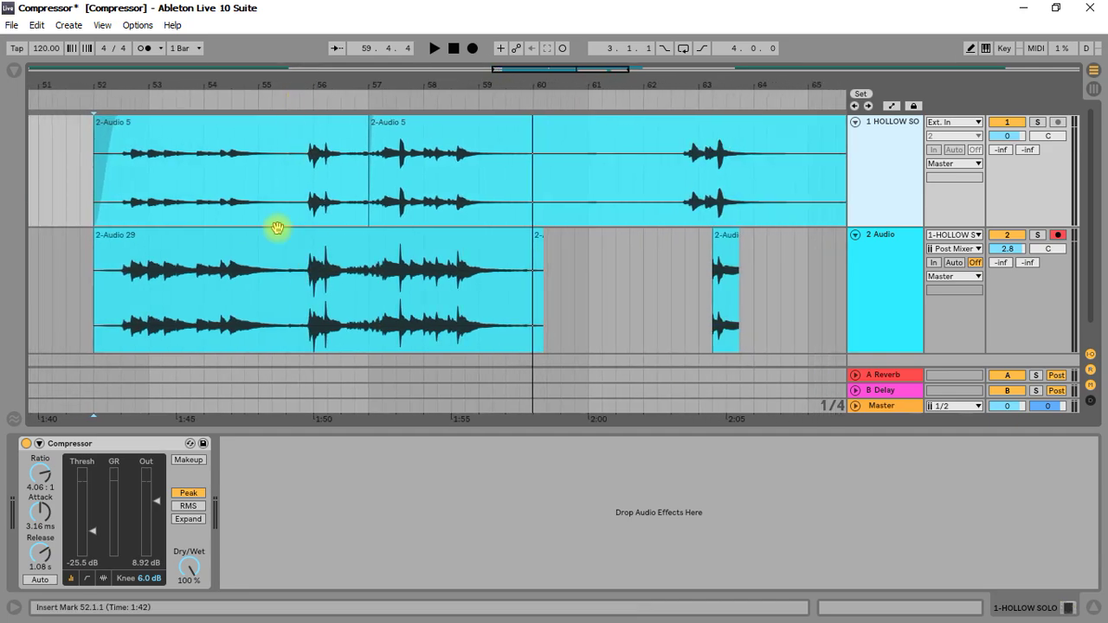
pyautogui.click(99, 339)
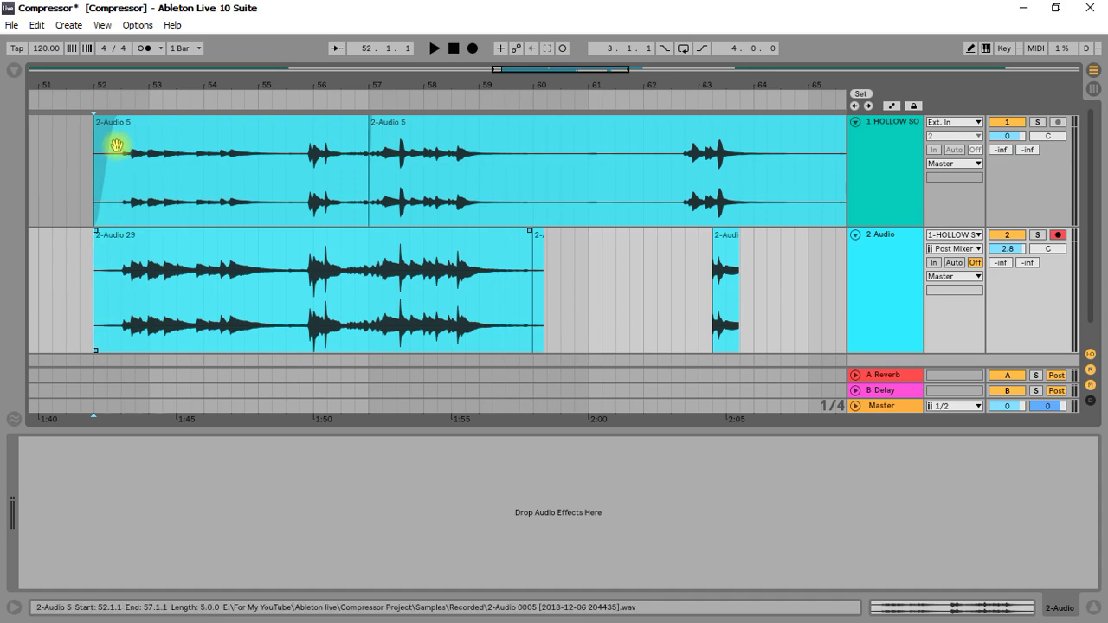
pyautogui.click(389, 203)
pyautogui.click(472, 48)
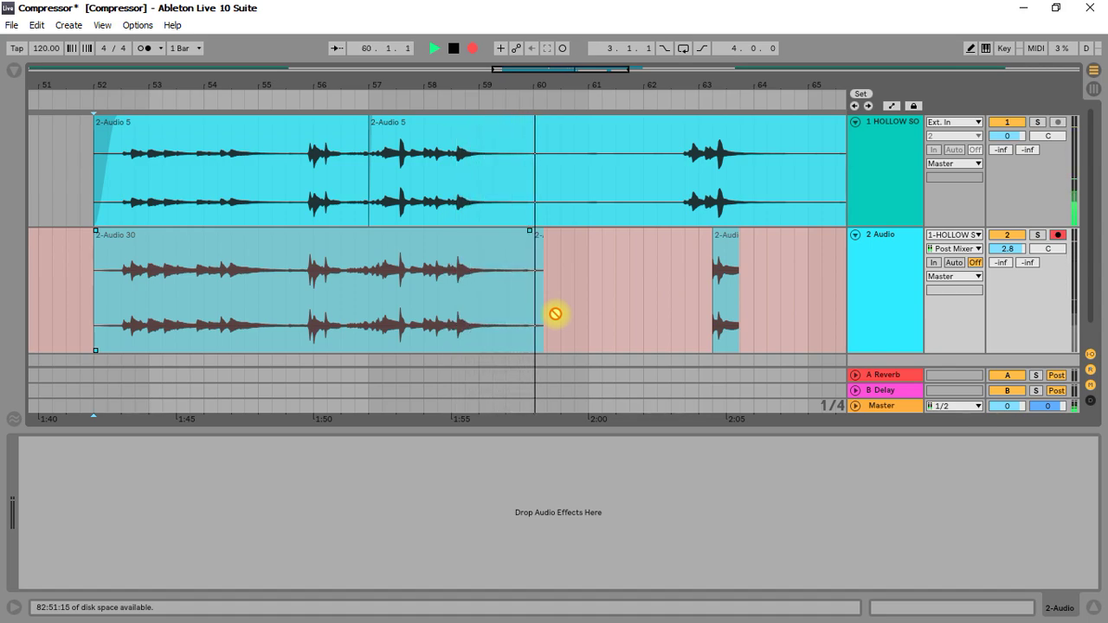
pyautogui.press('space')
# Compare the waveform of the 1.08 s release recording with the original solo between bars 52 and 60.
pyautogui.click(334, 129)
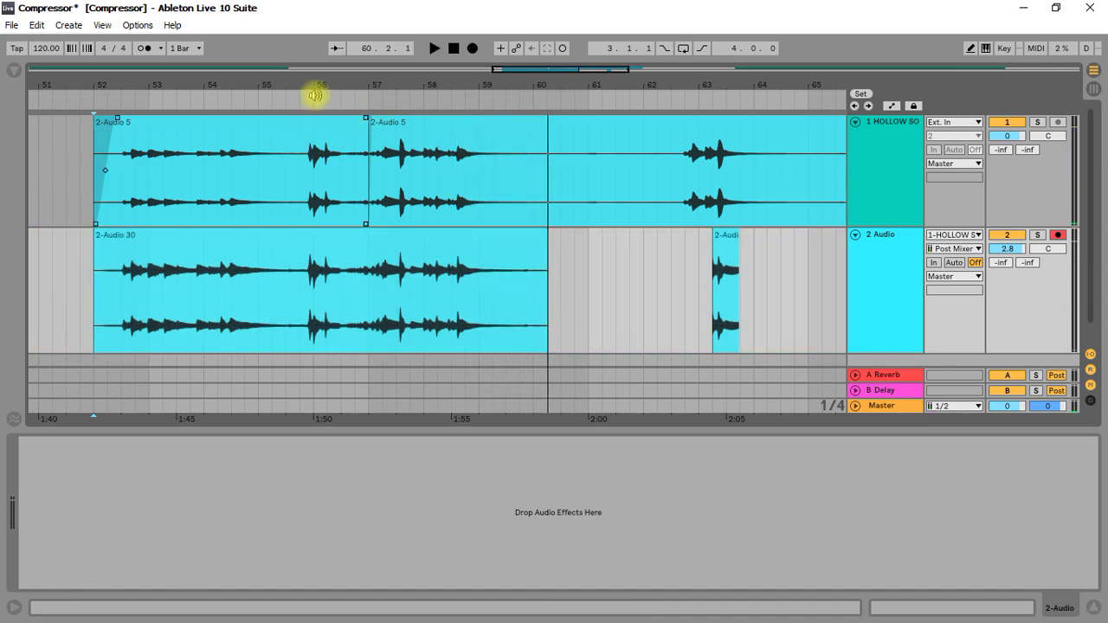
pyautogui.moveTo(318, 85); pyautogui.dragTo(399, 86)
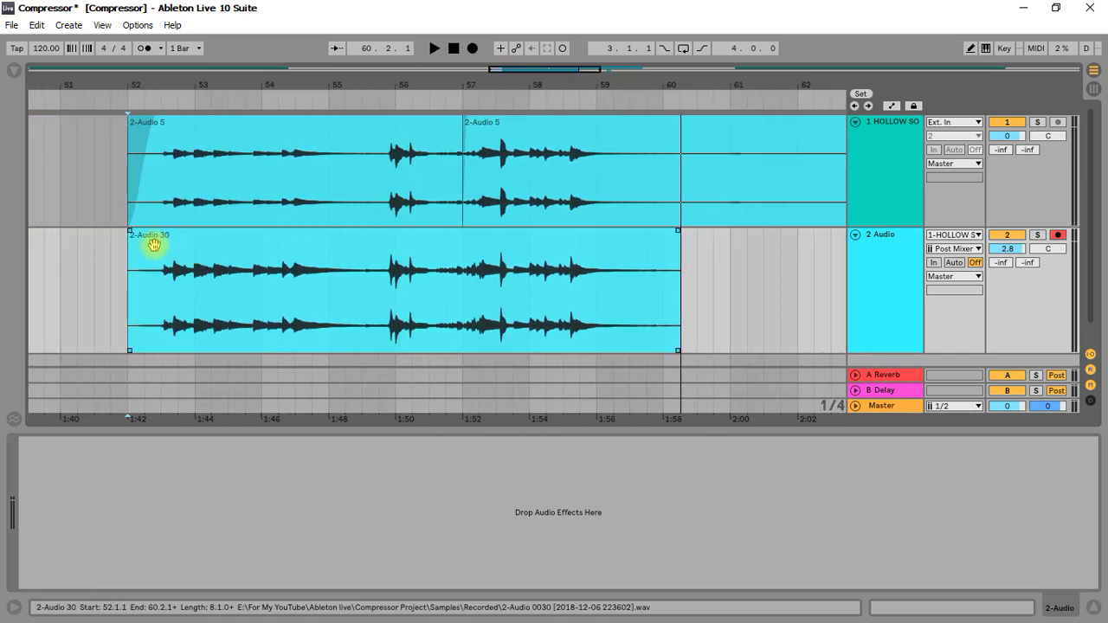
pyautogui.click(102, 175)
pyautogui.moveTo(140, 85); pyautogui.dragTo(142, 79)
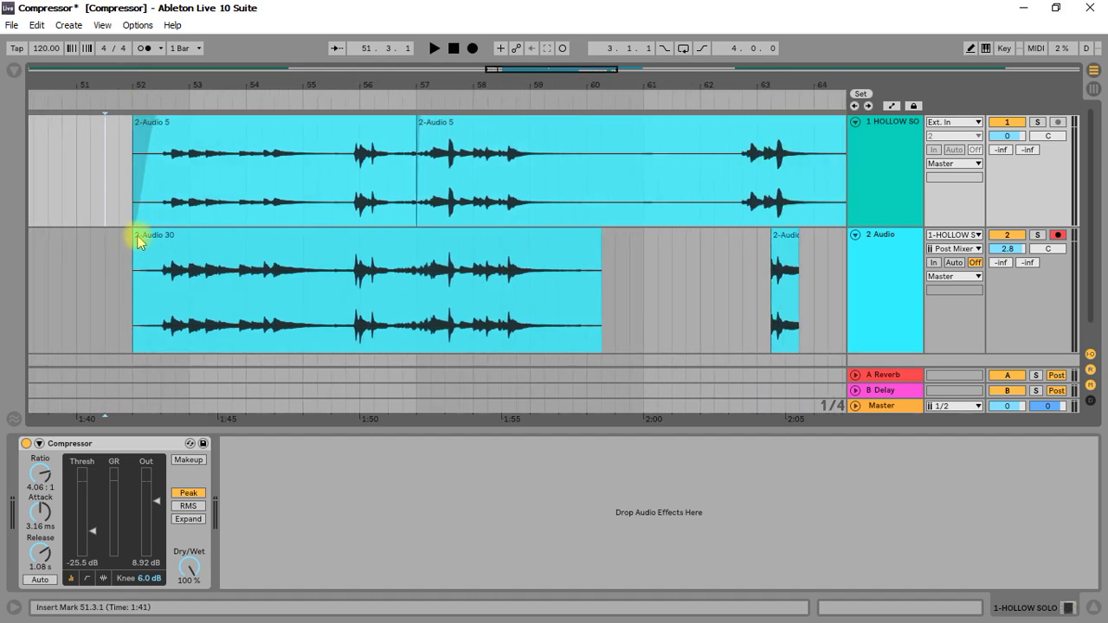
# Lower the Compressor's output to 6.28 dB and record a brief take on the 2 Audio track from 52.1.1 while monitoring the Compressor.
pyautogui.click(141, 276)
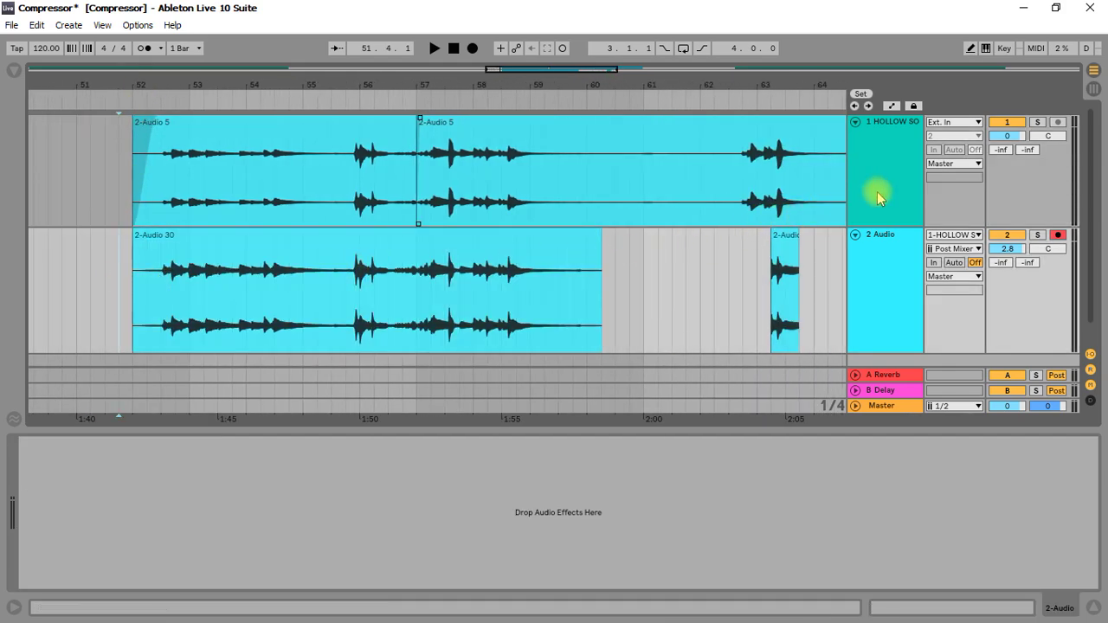
pyautogui.click(872, 188)
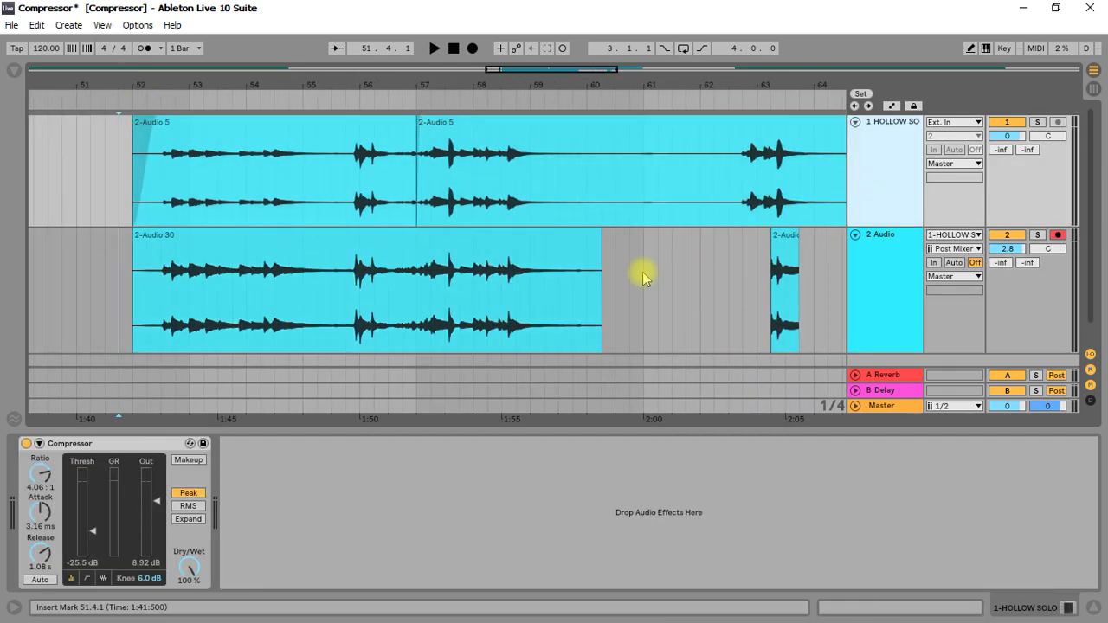
pyautogui.click(156, 502)
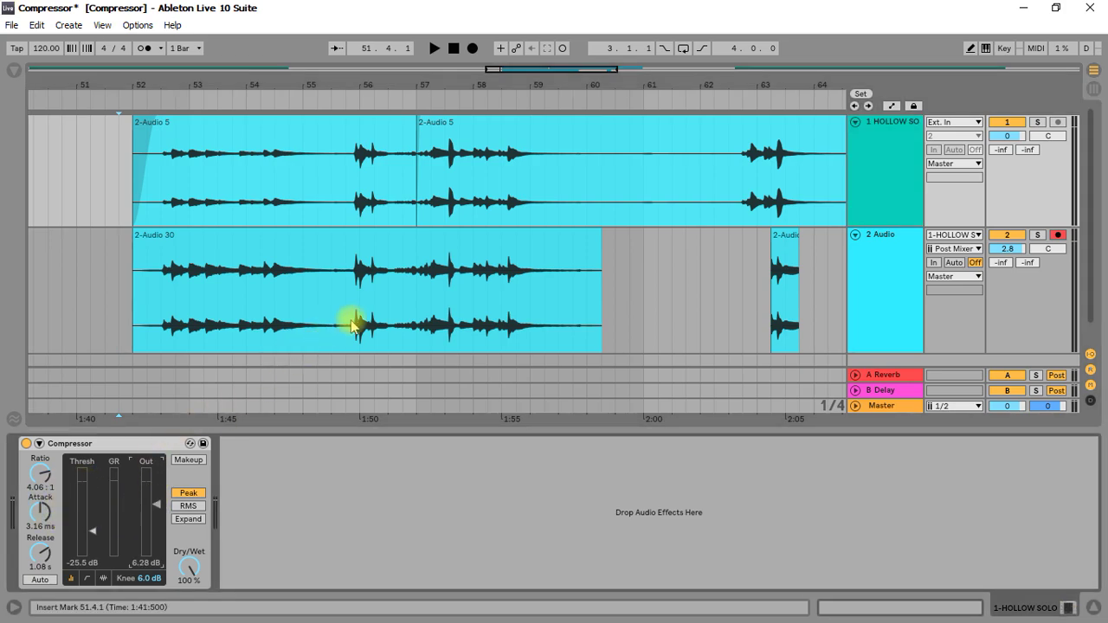
pyautogui.click(136, 302)
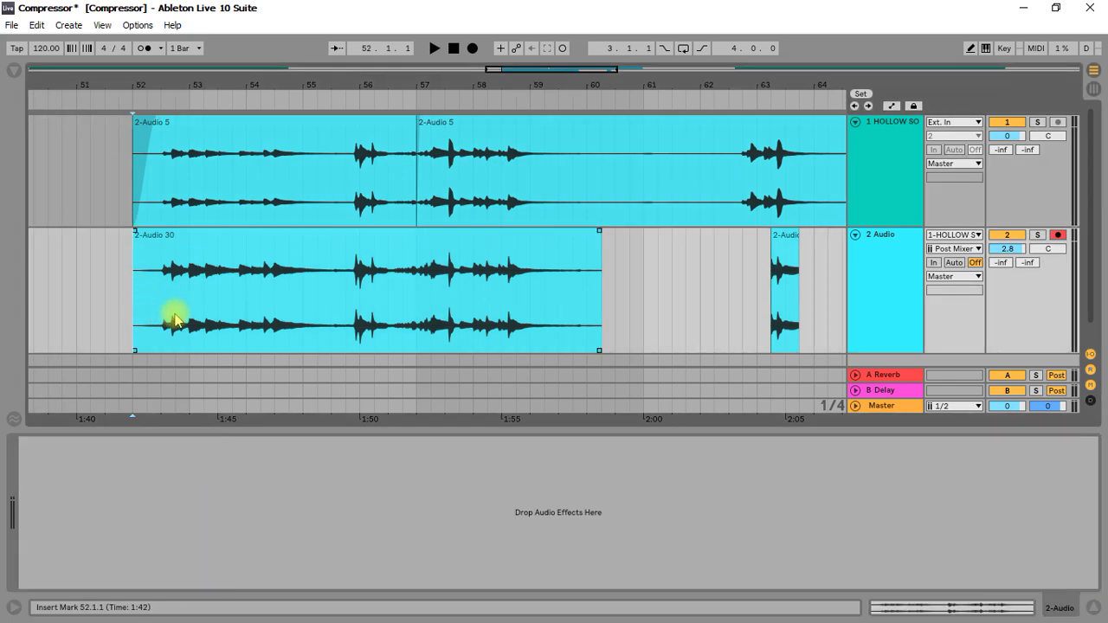
pyautogui.click(473, 47)
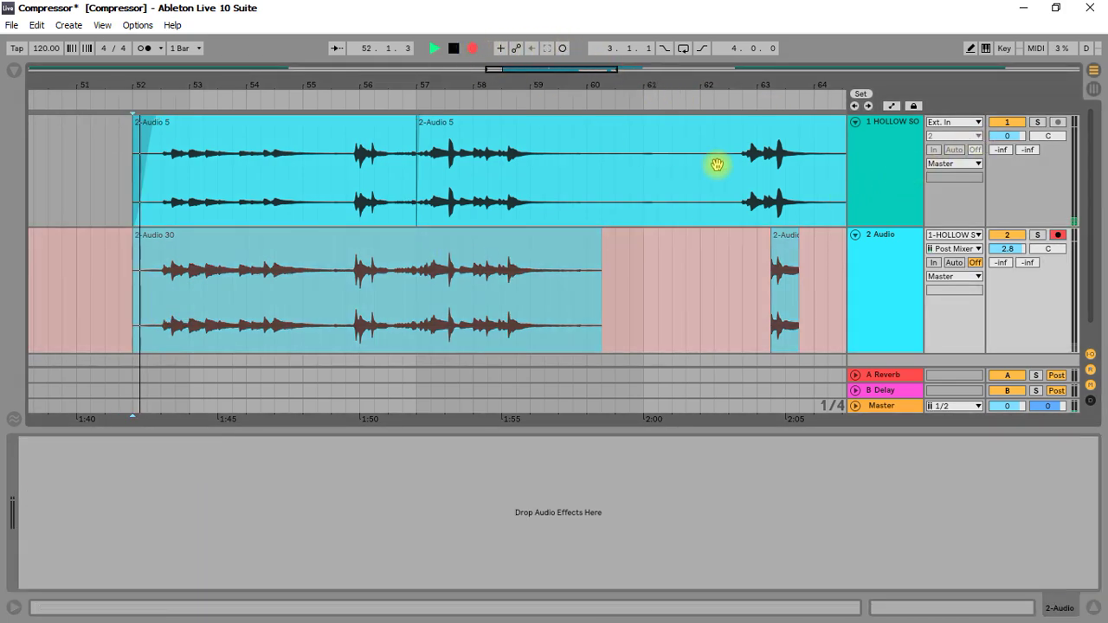
pyautogui.click(892, 275)
pyautogui.click(883, 212)
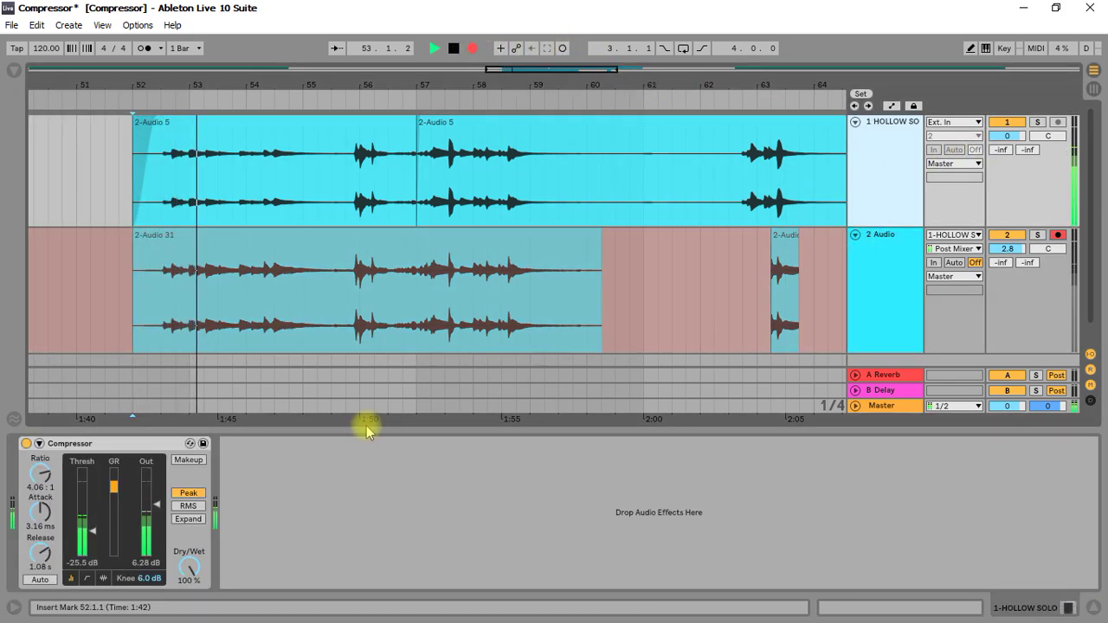
pyautogui.press('space')
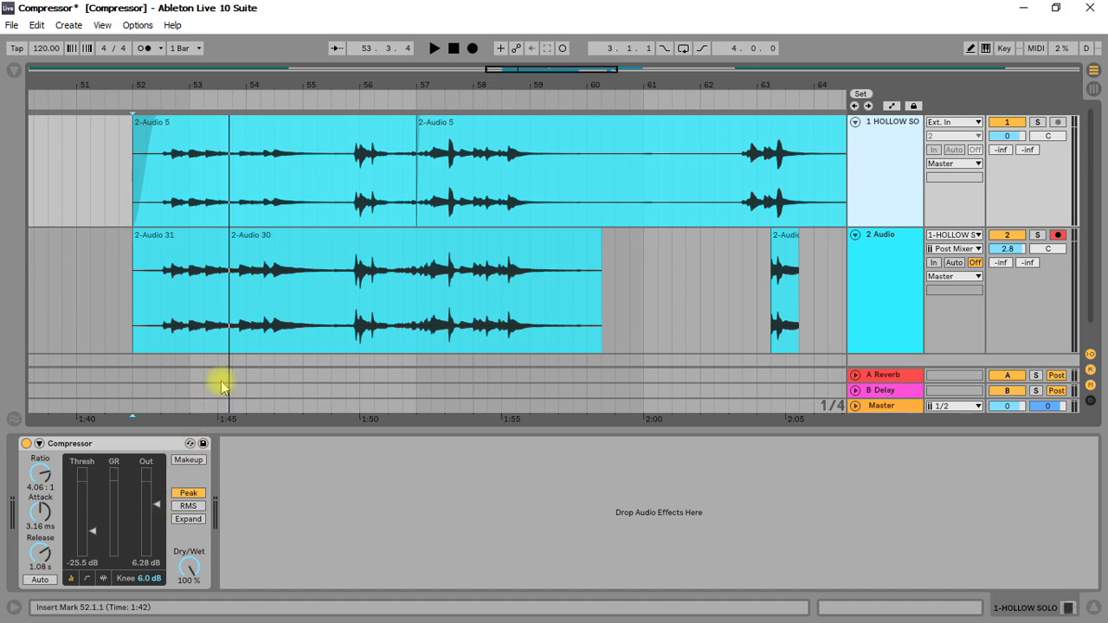
# Record two takes from 52.1.1, raising the Compressor's output to 16.8 dB in the first and using 6.94 dB for the second.
pyautogui.click(475, 49)
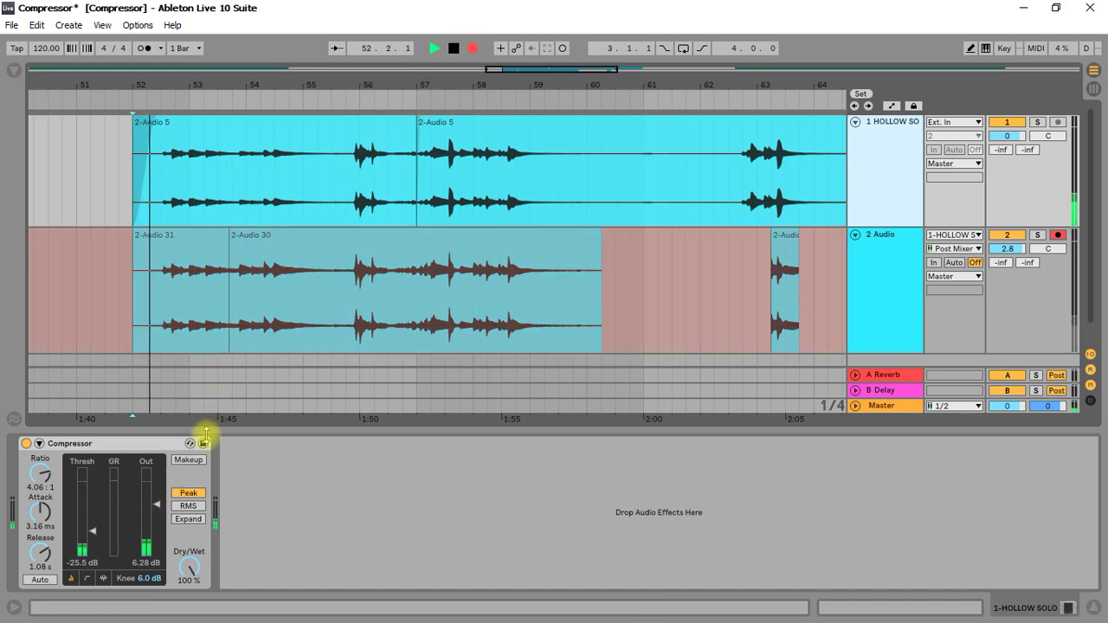
pyautogui.moveTo(157, 501); pyautogui.dragTo(157, 492)
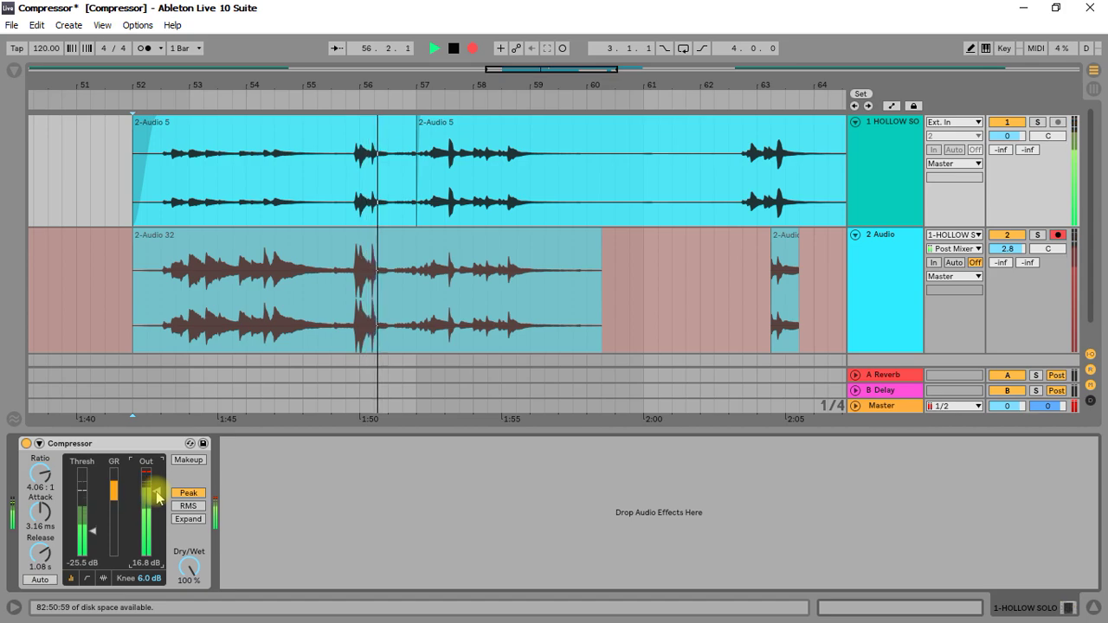
pyautogui.press('space')
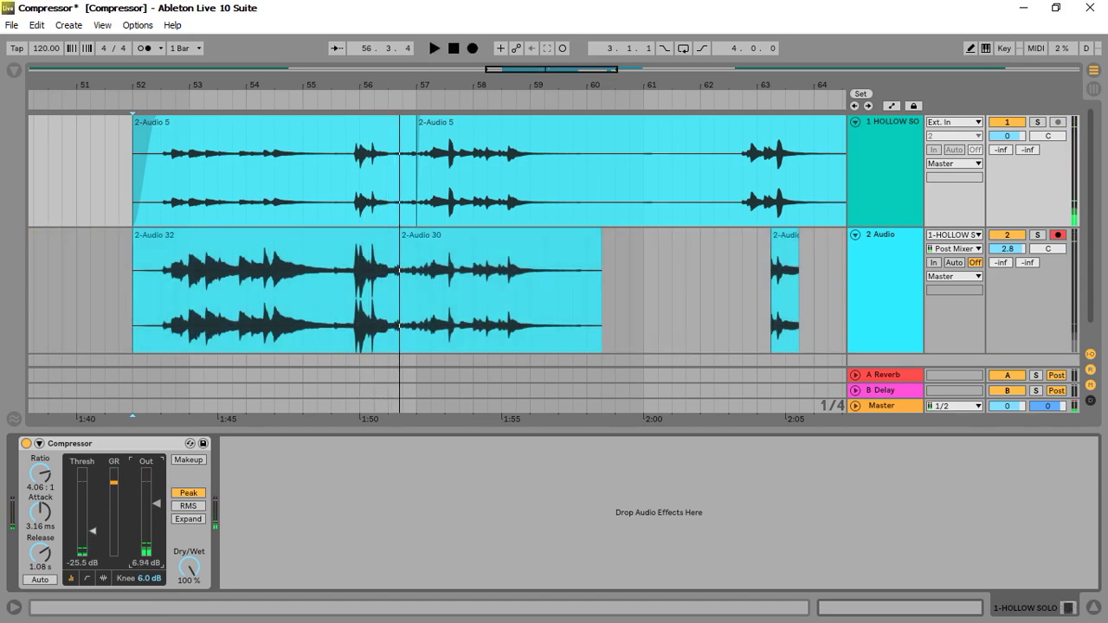
pyautogui.click(472, 47)
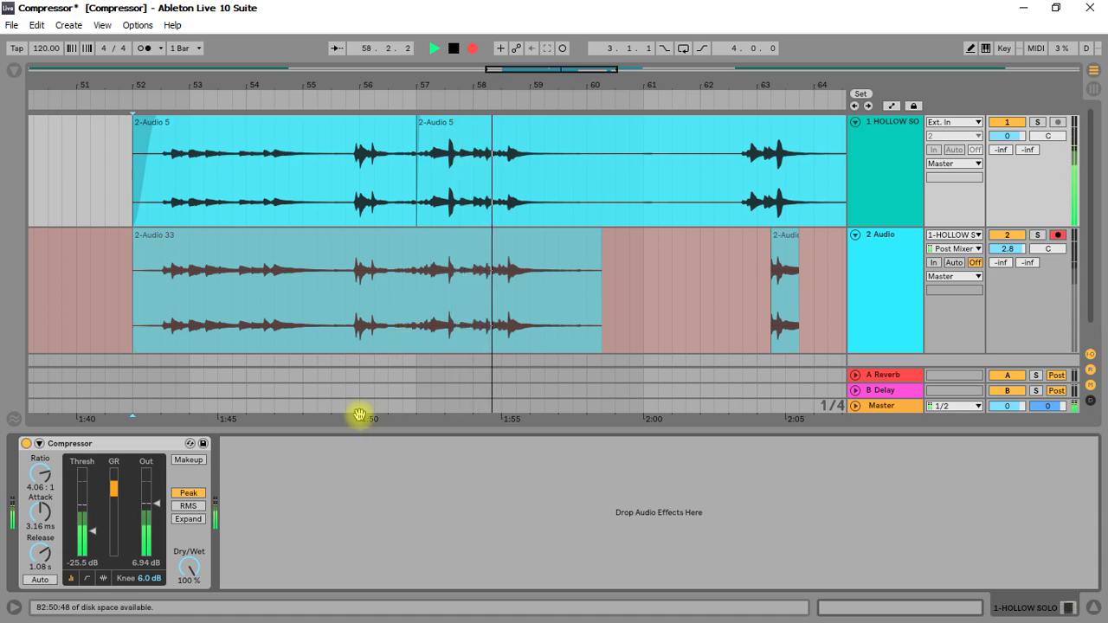
pyautogui.press('space')
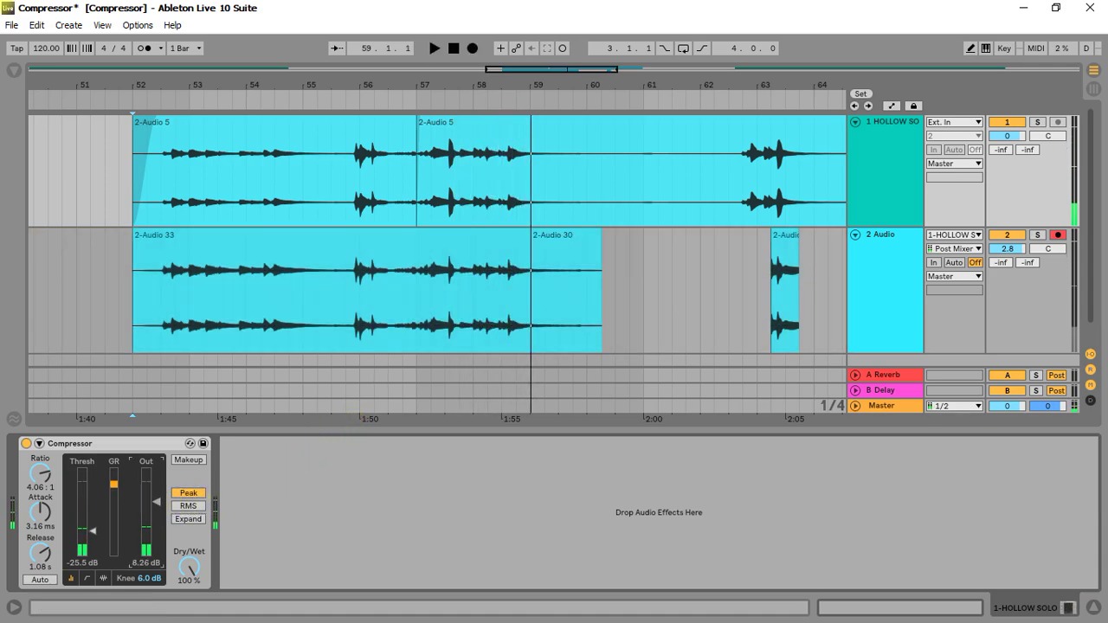
# Record the solo from 52.1.1 with the Compressor's output at 11.6 dB, setting the attack to 2.00 ms and release to 953 ms.
pyautogui.click(474, 48)
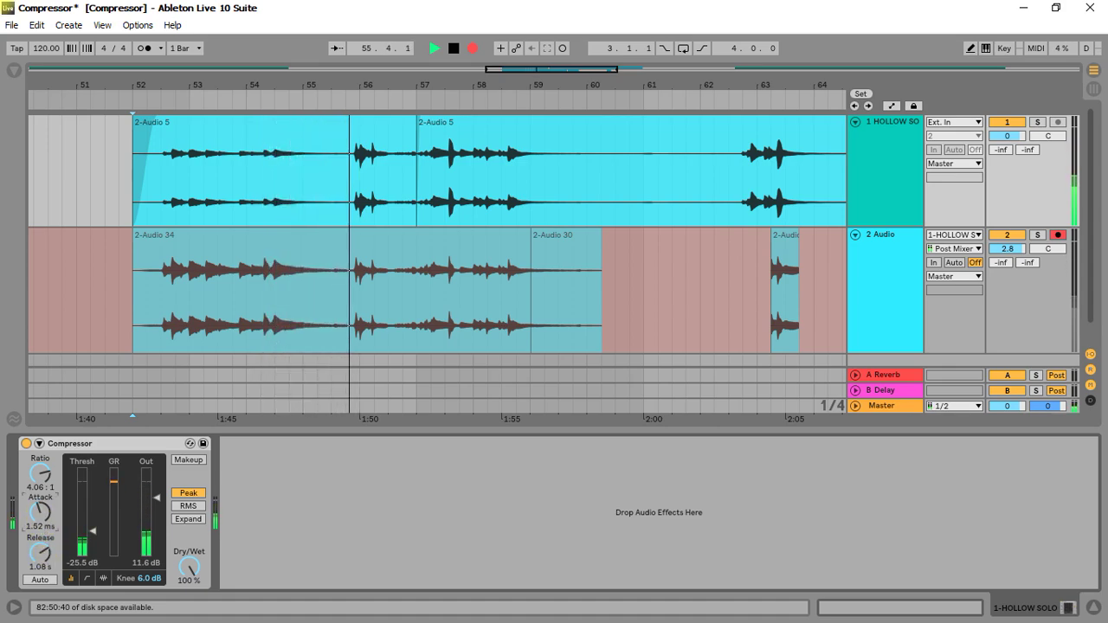
pyautogui.moveTo(42, 550); pyautogui.dragTo(41, 555)
pyautogui.moveTo(41, 515); pyautogui.dragTo(41, 507)
pyautogui.moveTo(41, 513); pyautogui.dragTo(41, 518)
pyautogui.click(42, 513)
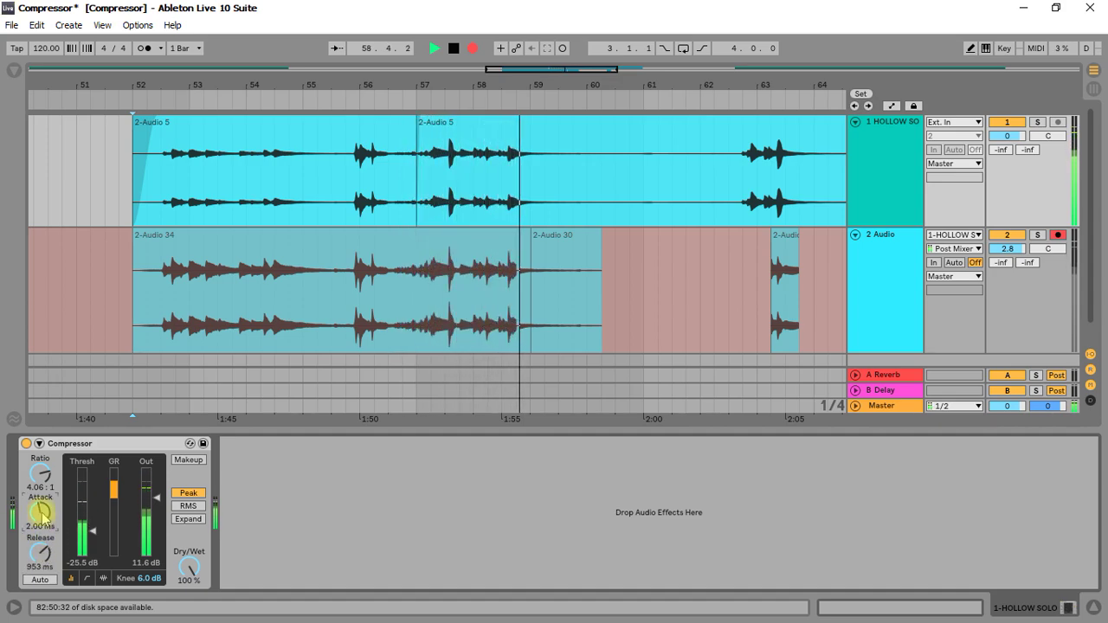
pyautogui.click(605, 246)
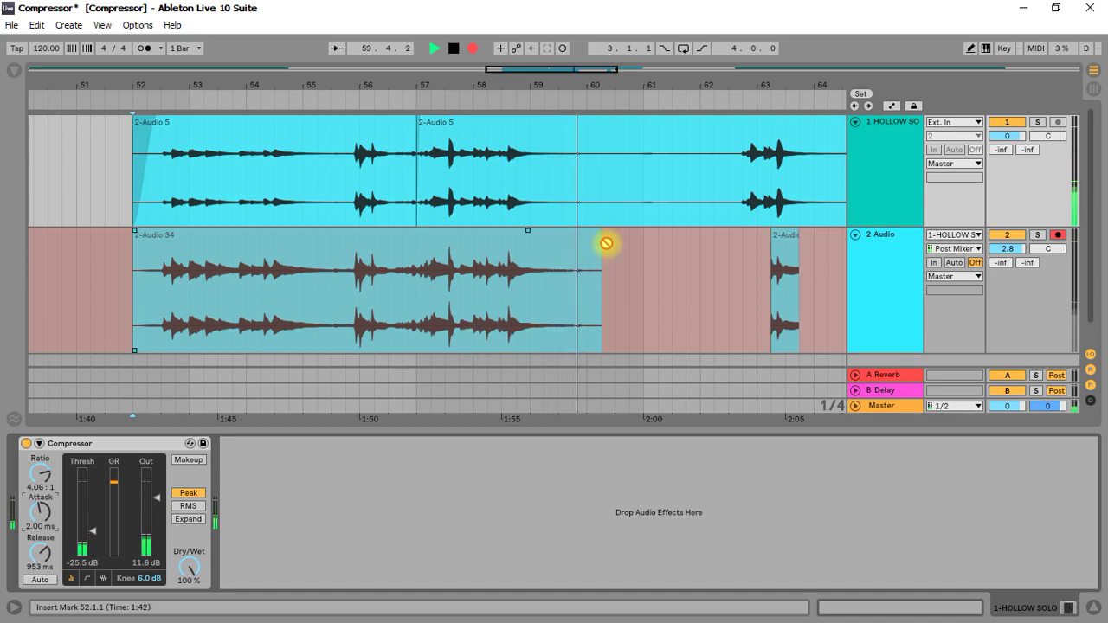
pyautogui.press('space')
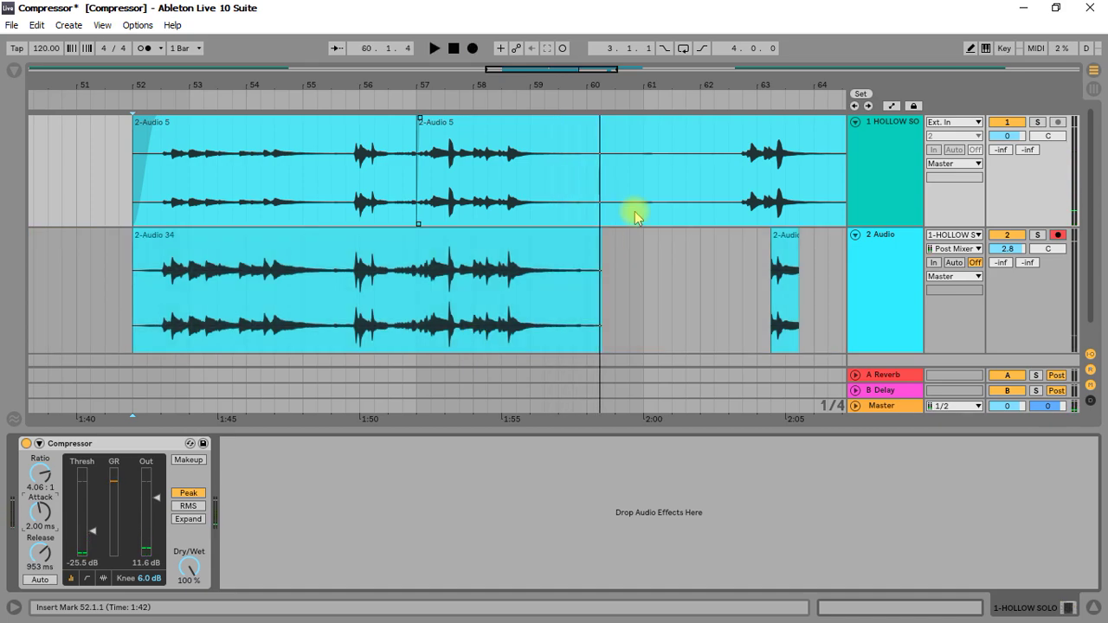